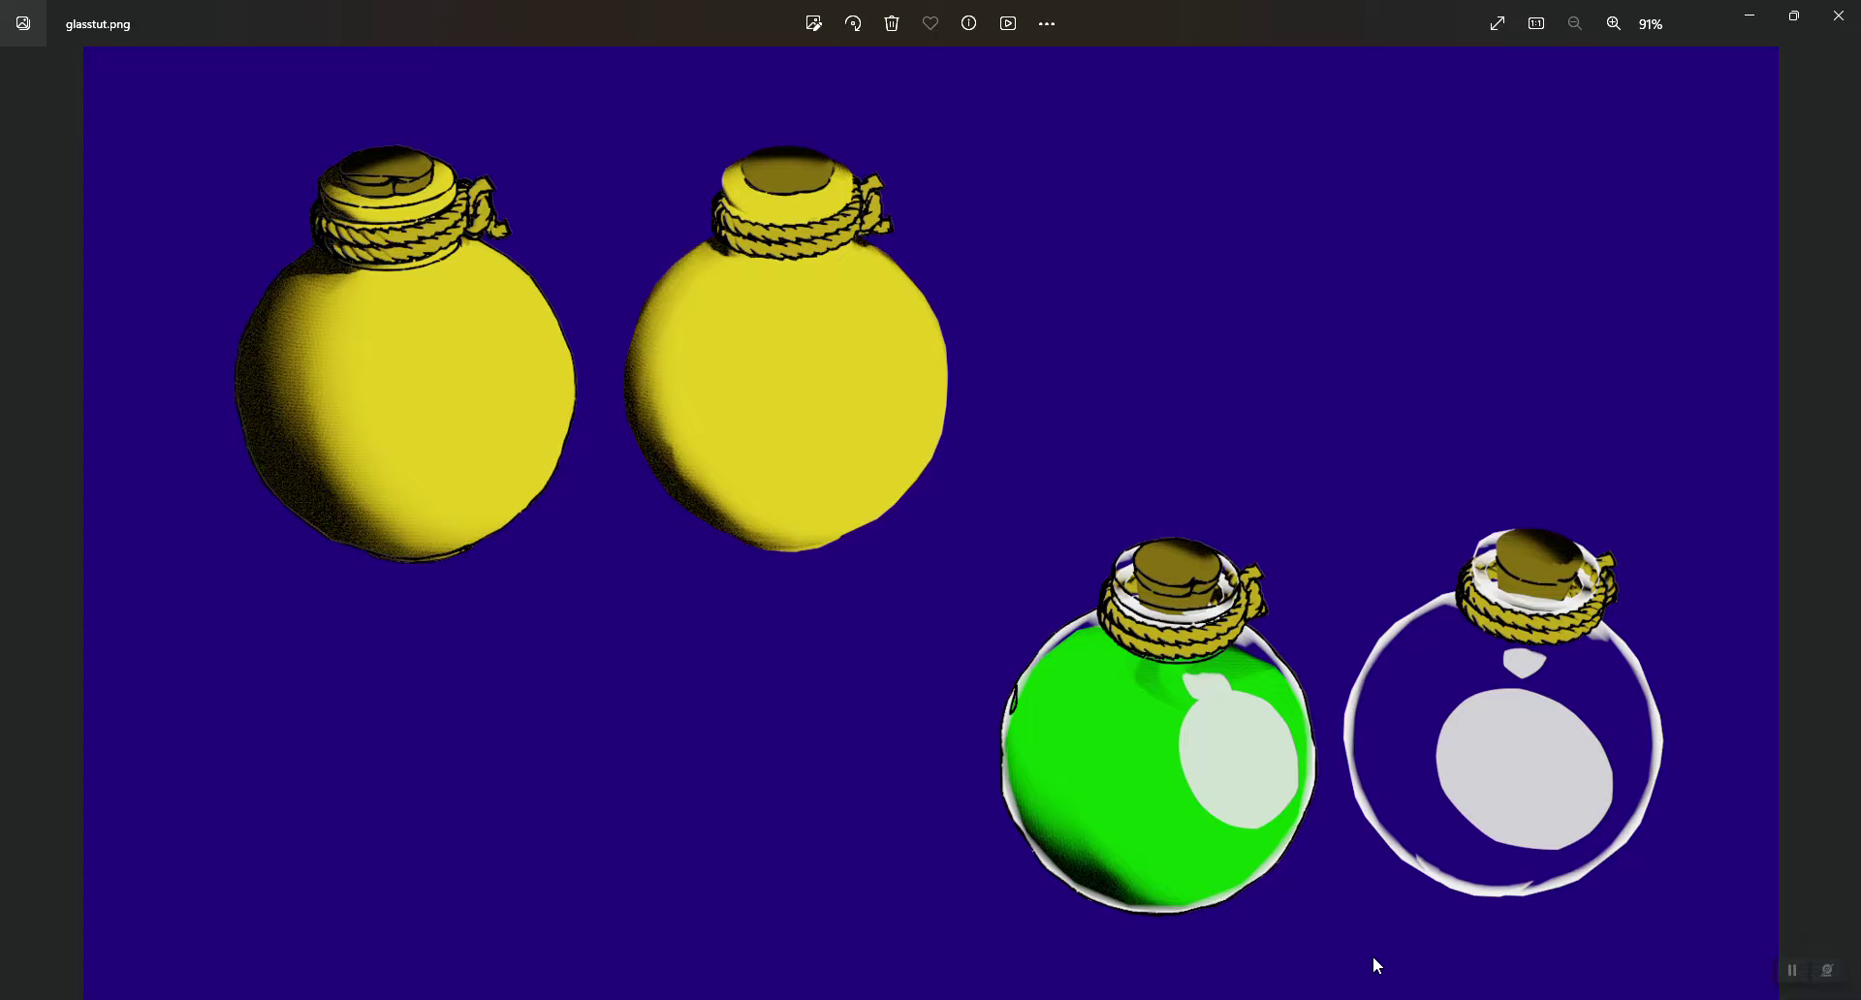
Close the glasstut.png reference image in Windows Photos to return to the Blender scene
click(1839, 17)
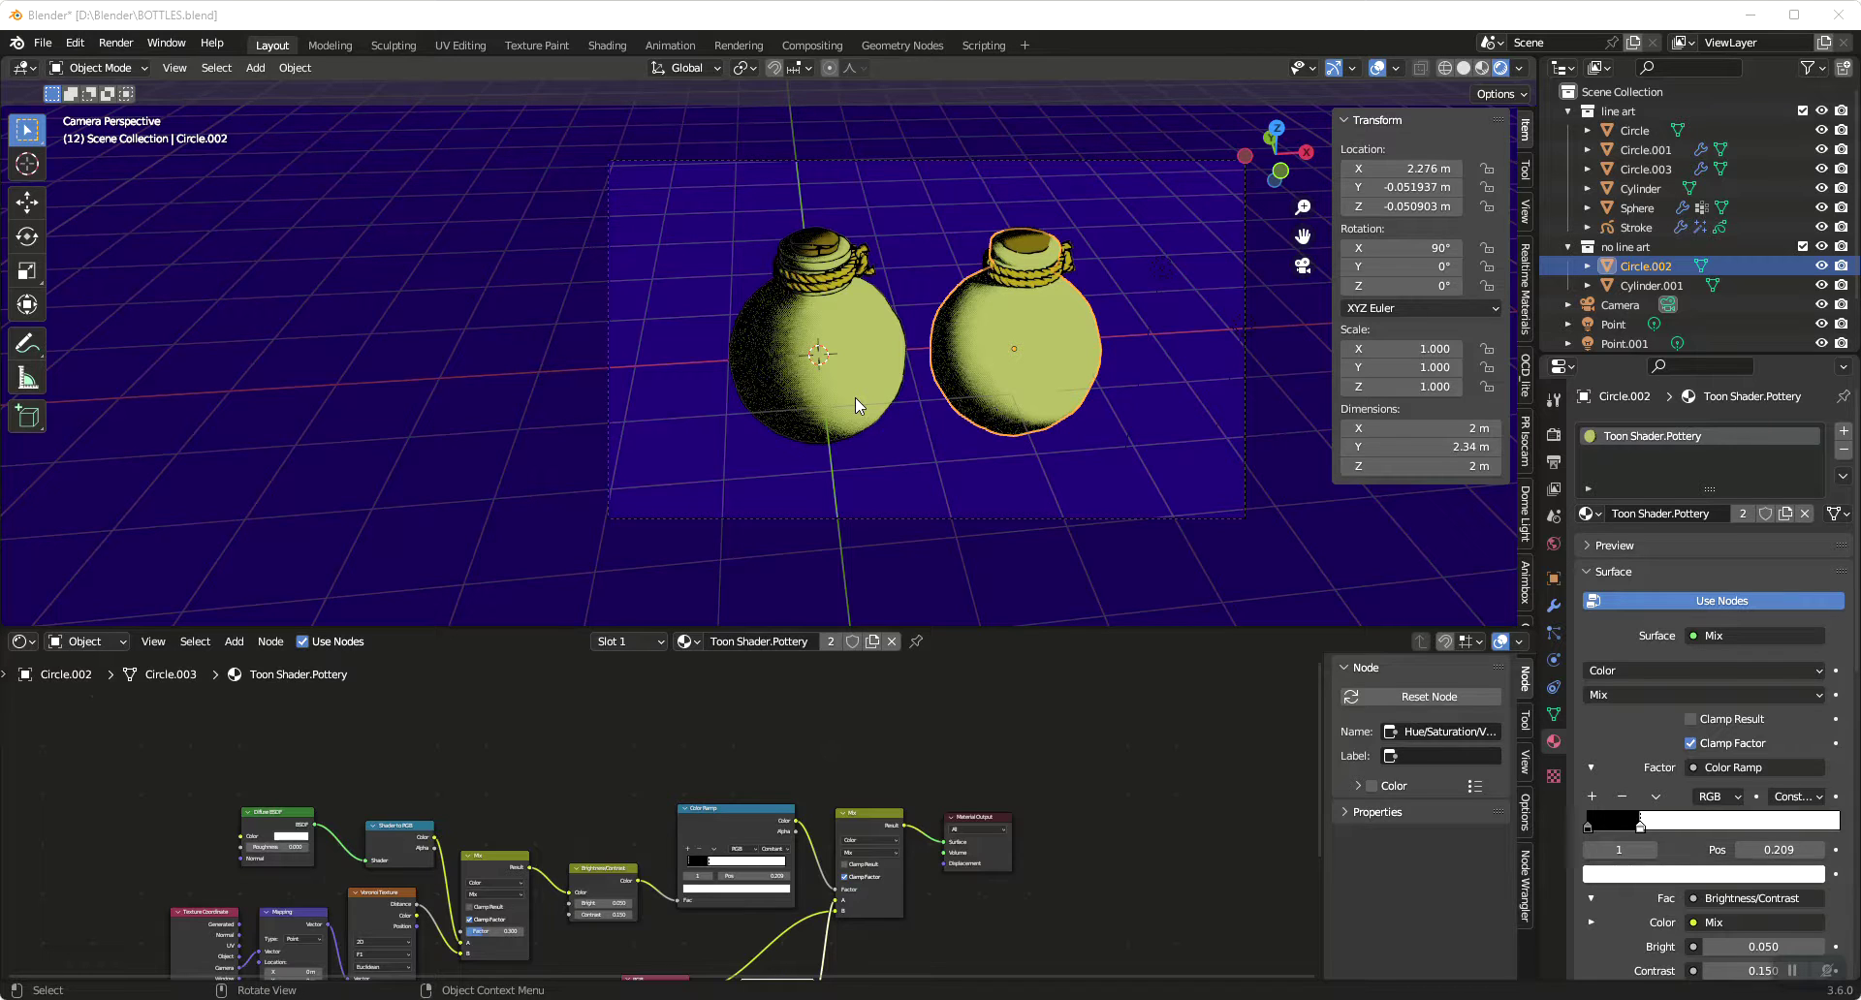
Select the left flask, Circle, and remove its Toon Shader.Pottery material
click(880, 333)
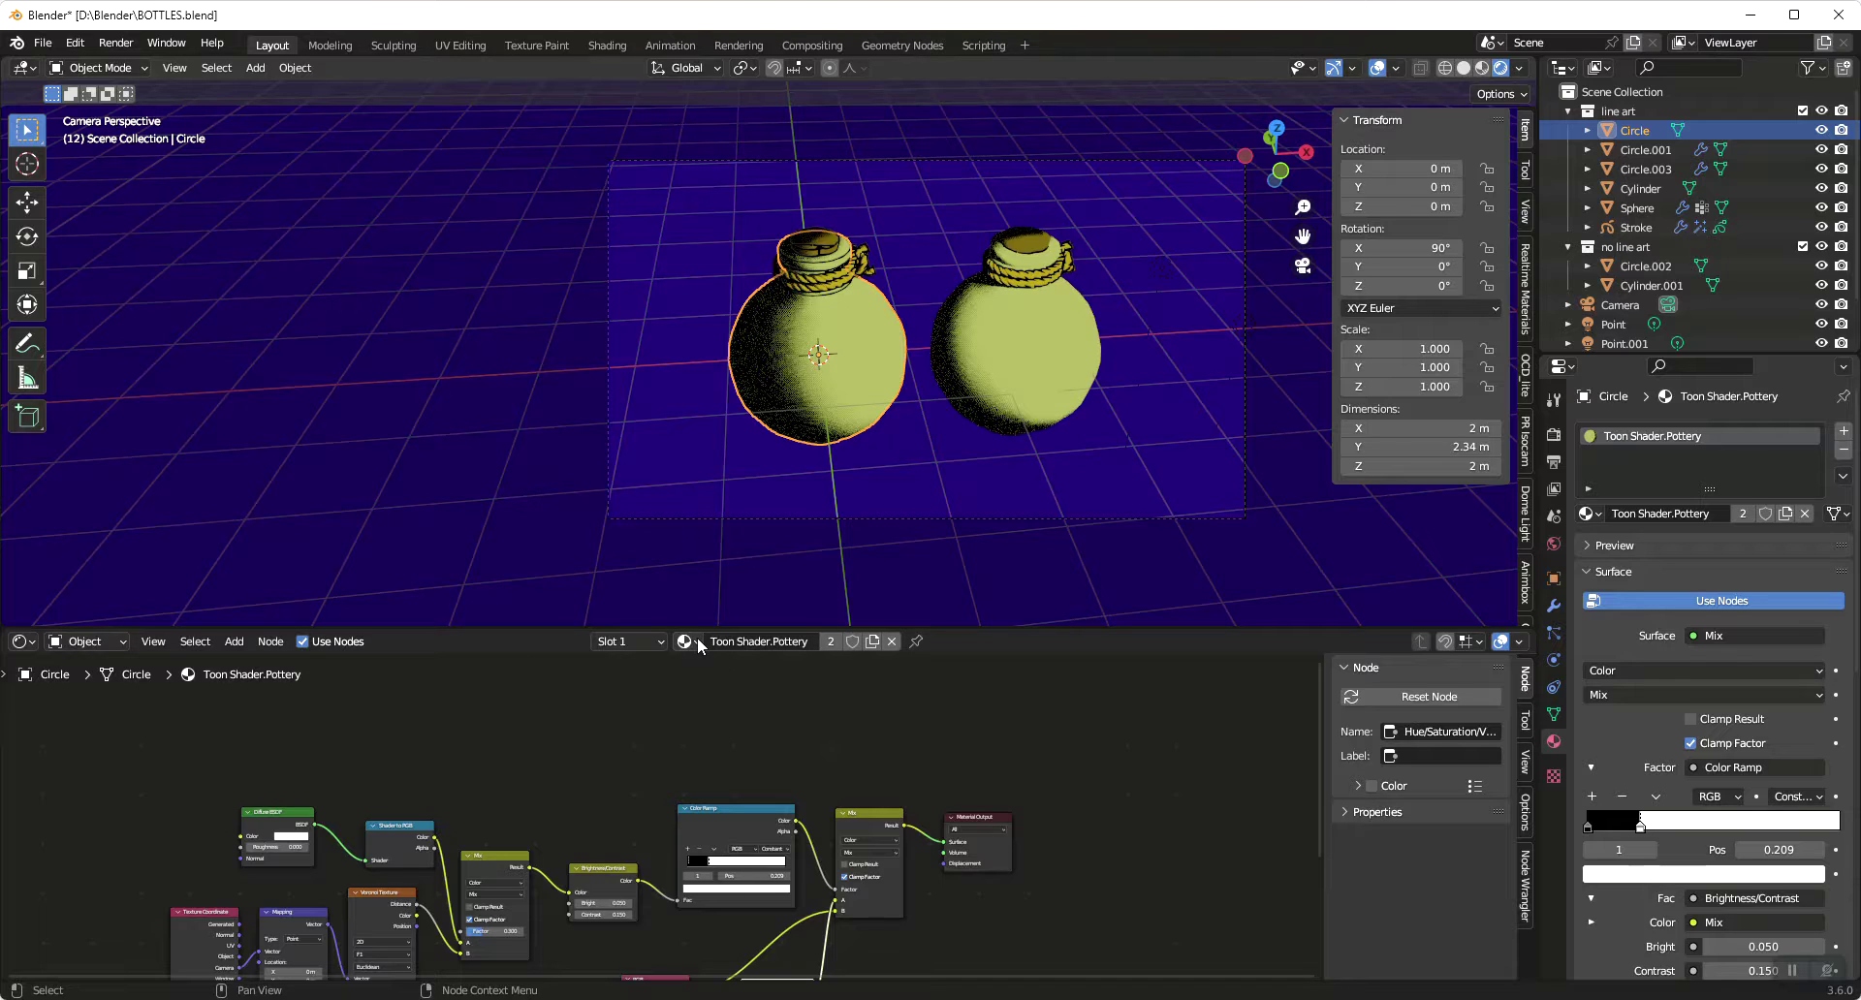
click(1844, 451)
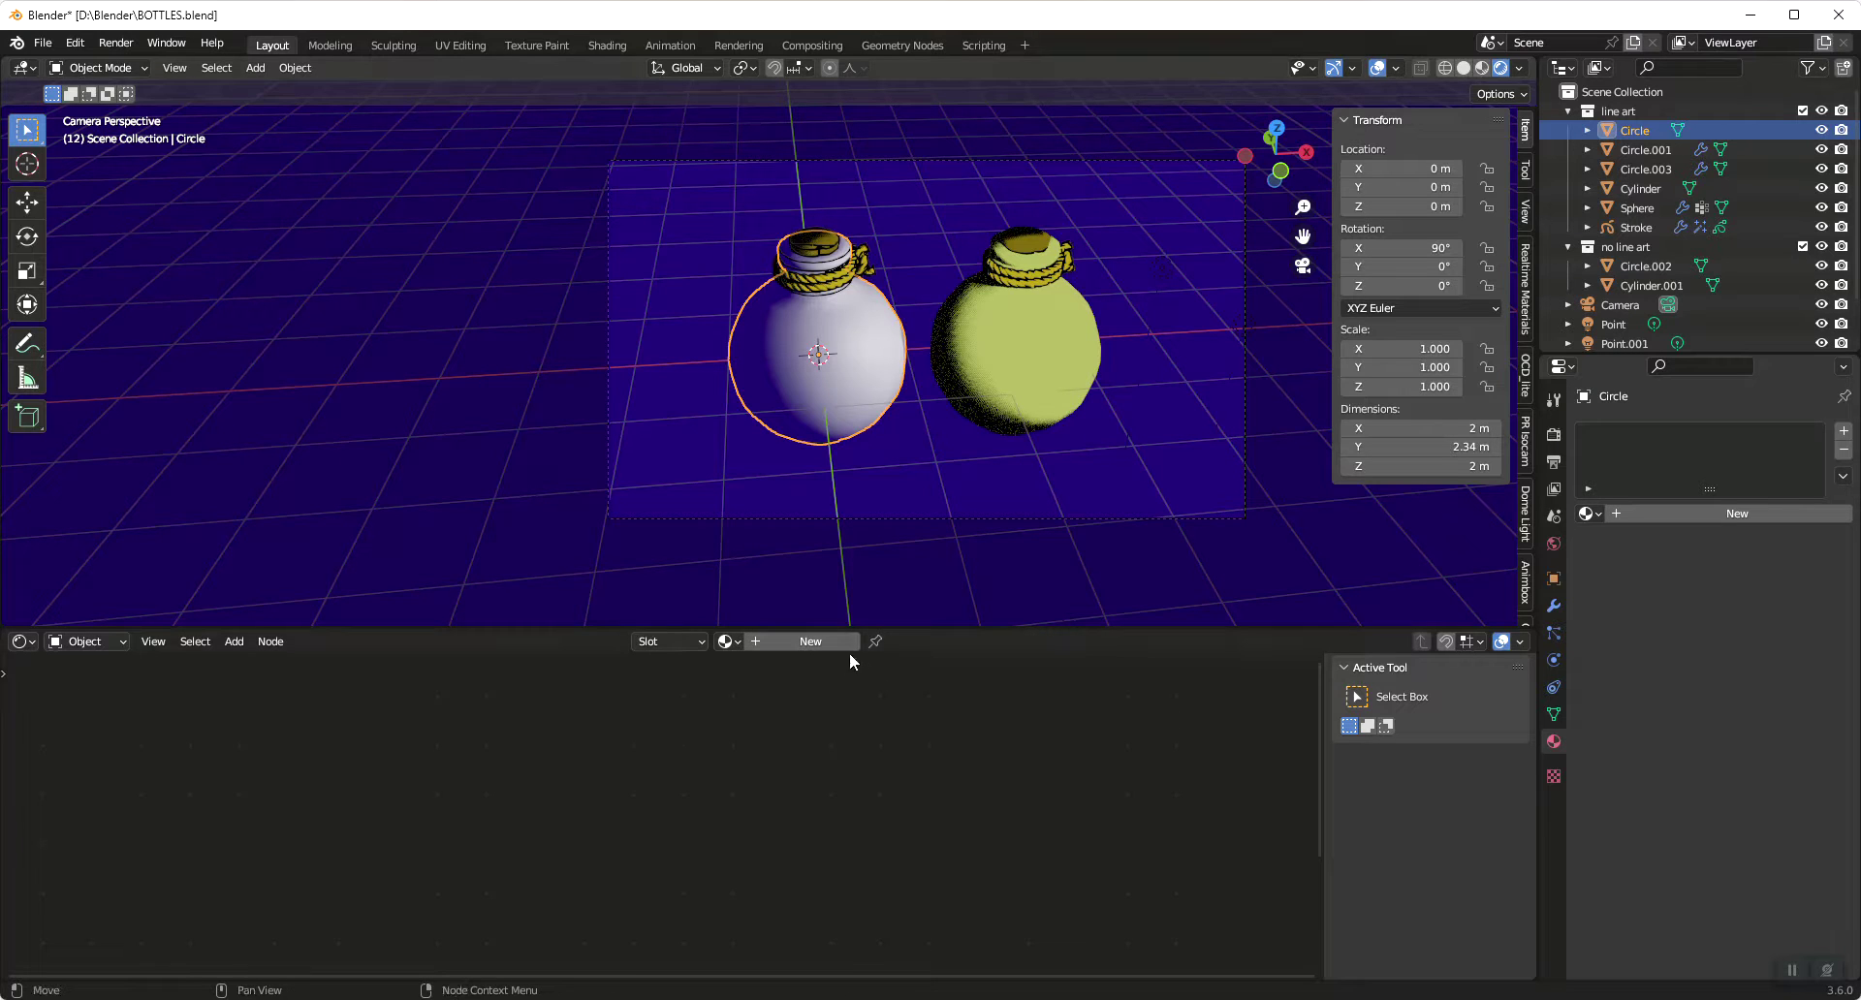
Create a new material, delete its Principled BSDF, and wire a Mix Shader into Surface
click(822, 644)
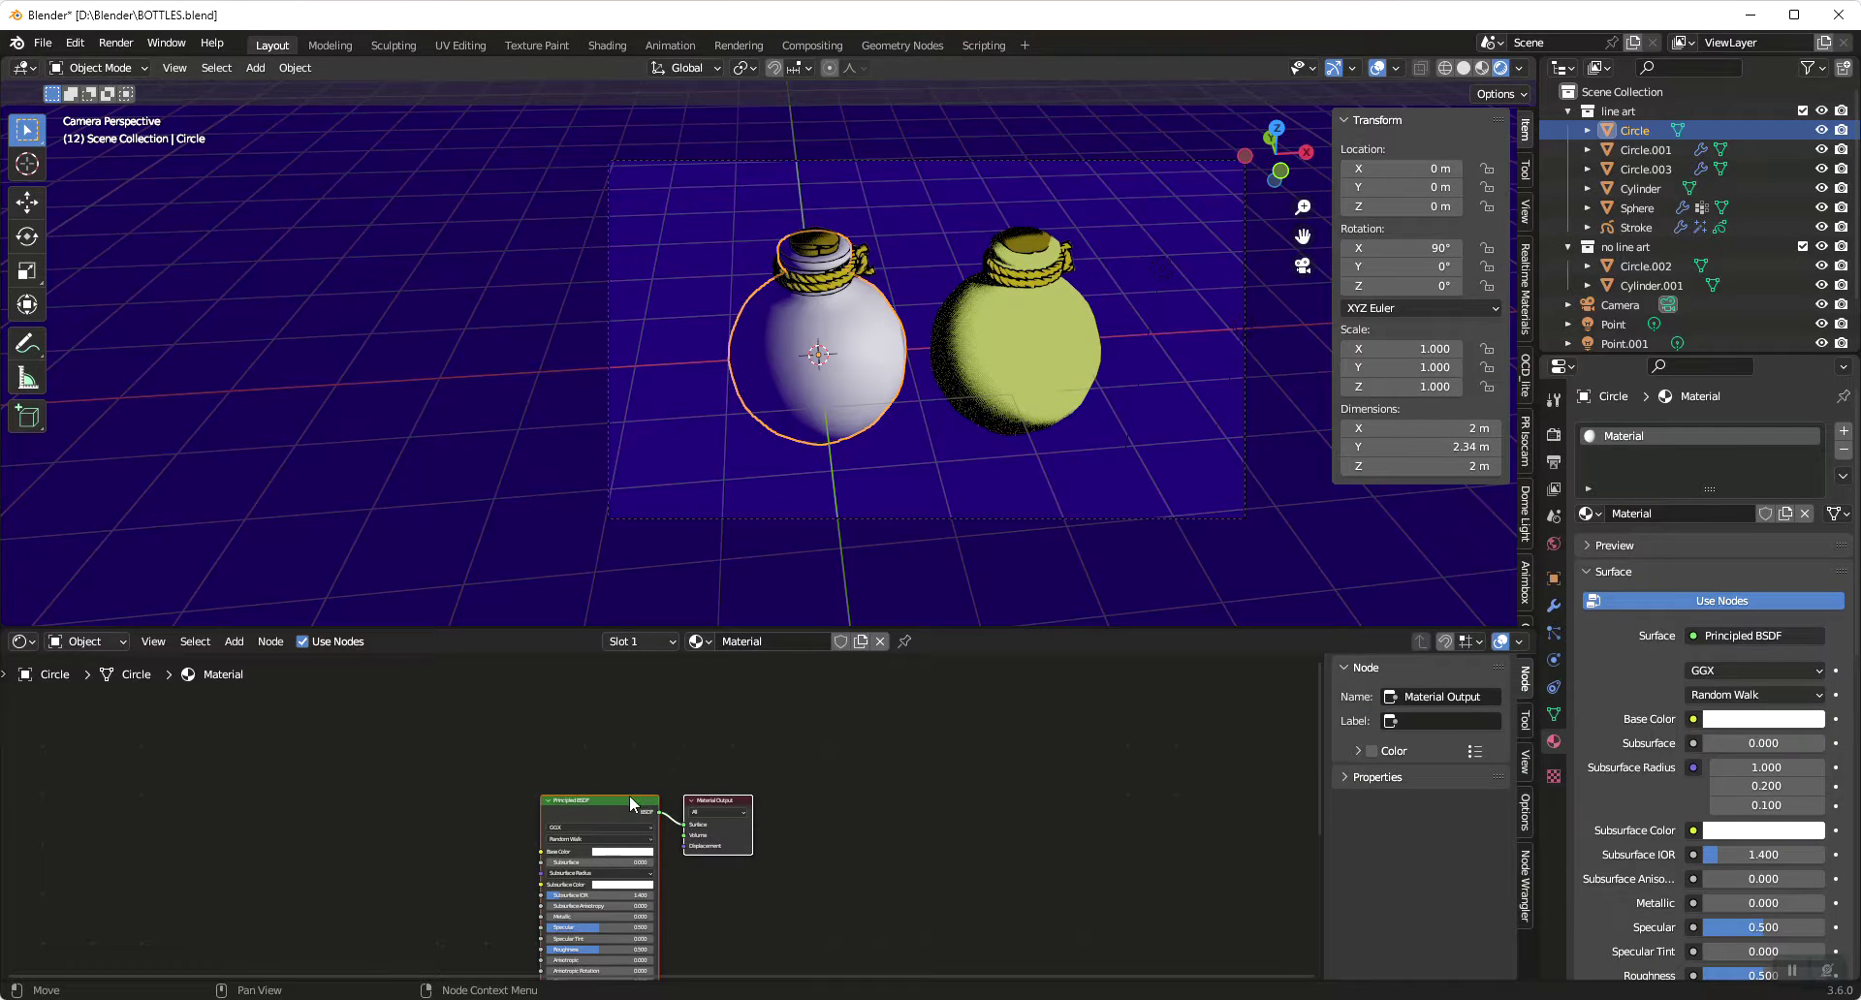
click(623, 796)
key(x)
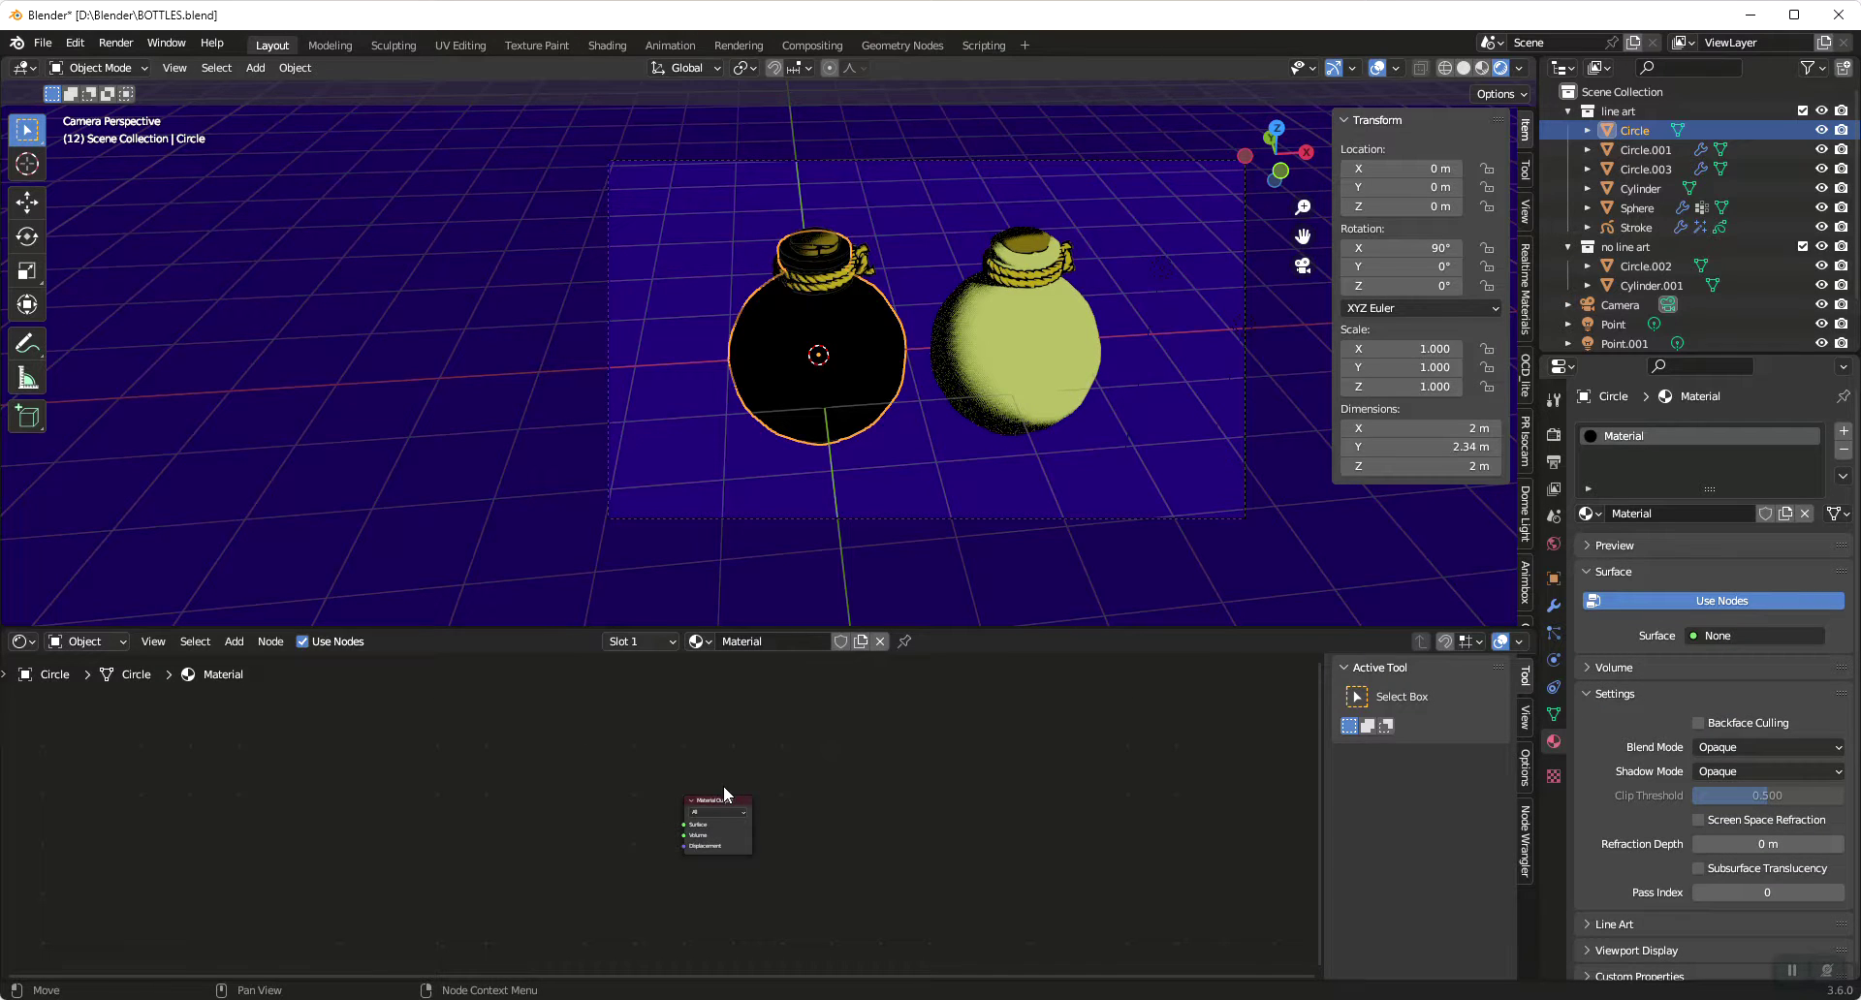
key(shift+a)
text(mix)
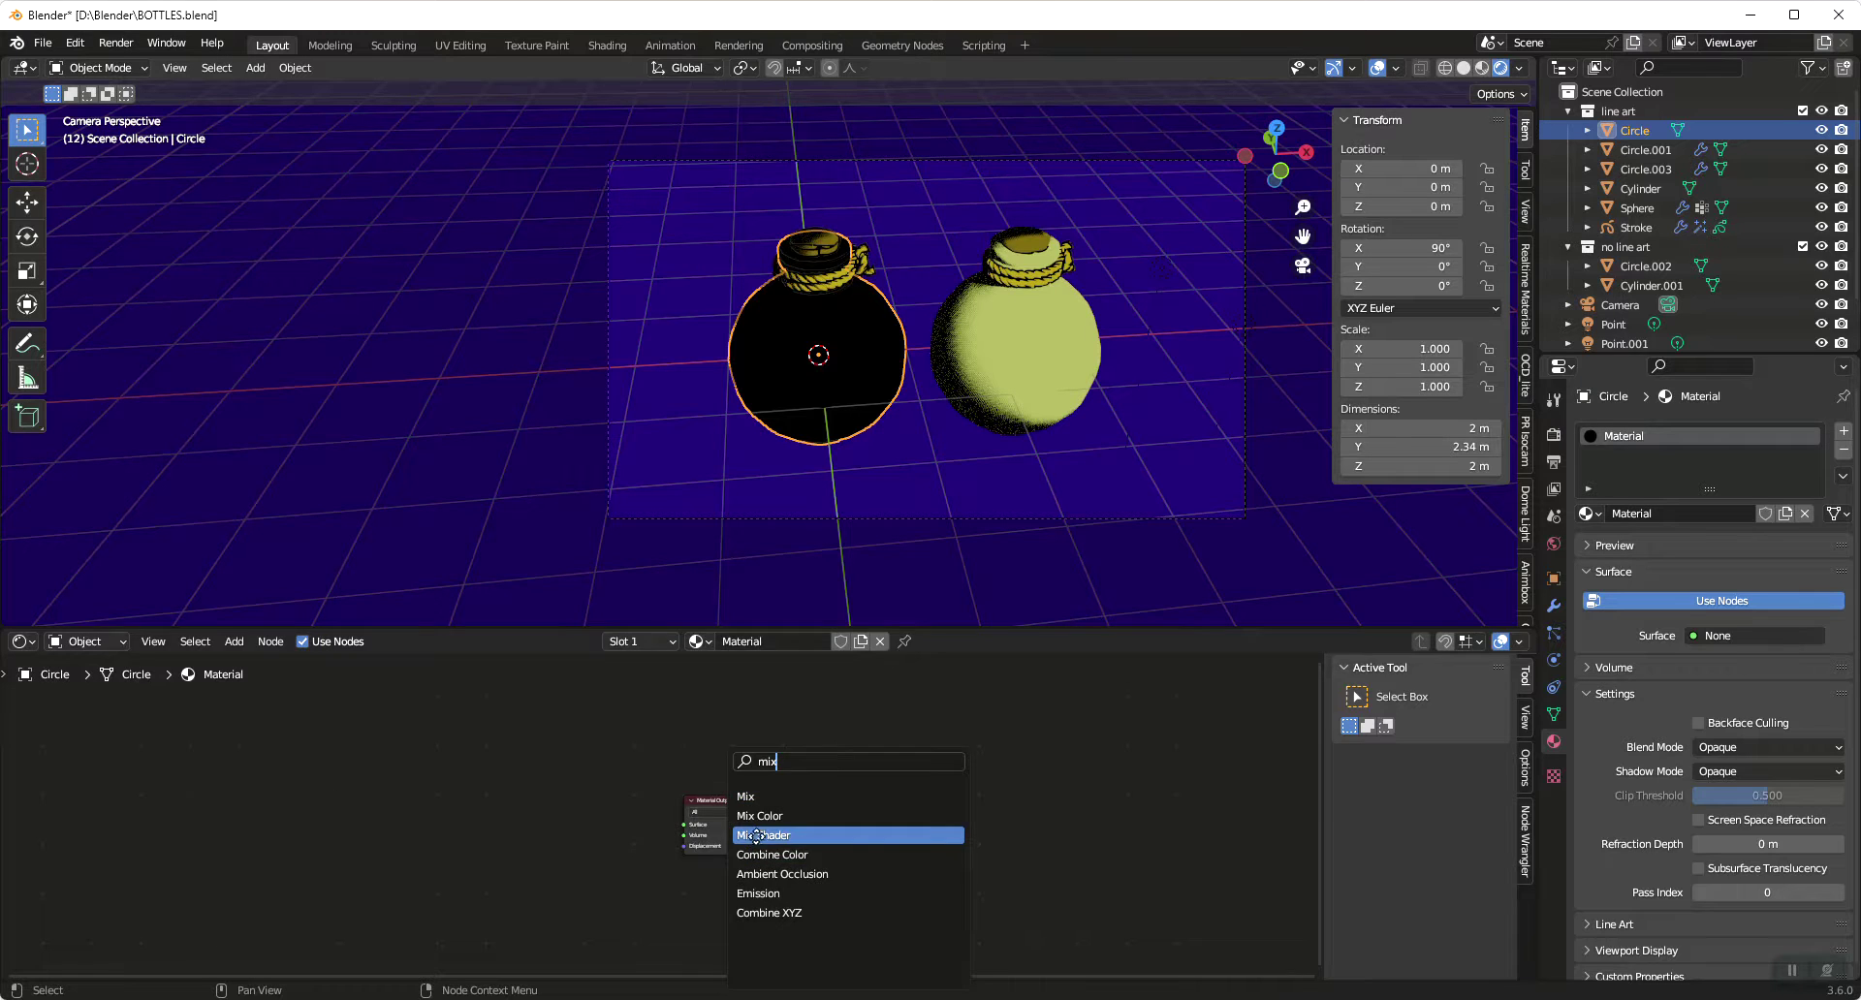
click(752, 835)
click(603, 882)
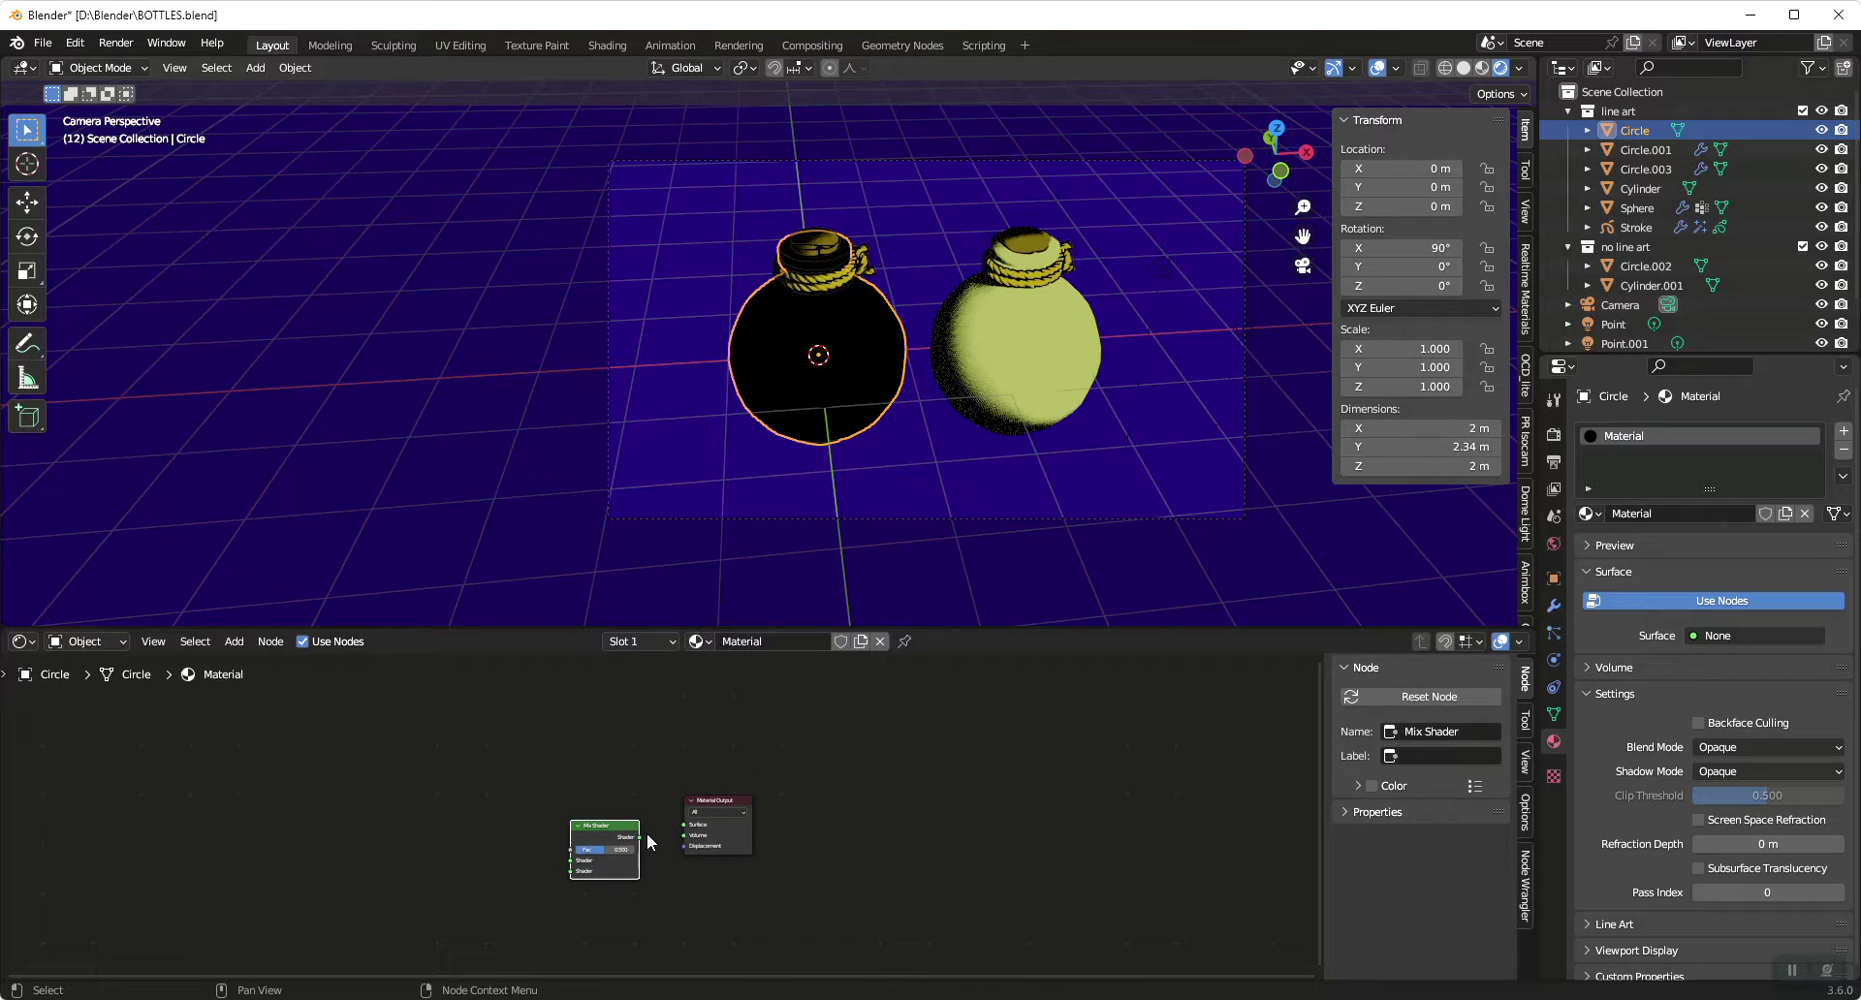
drag(640, 837, 687, 834)
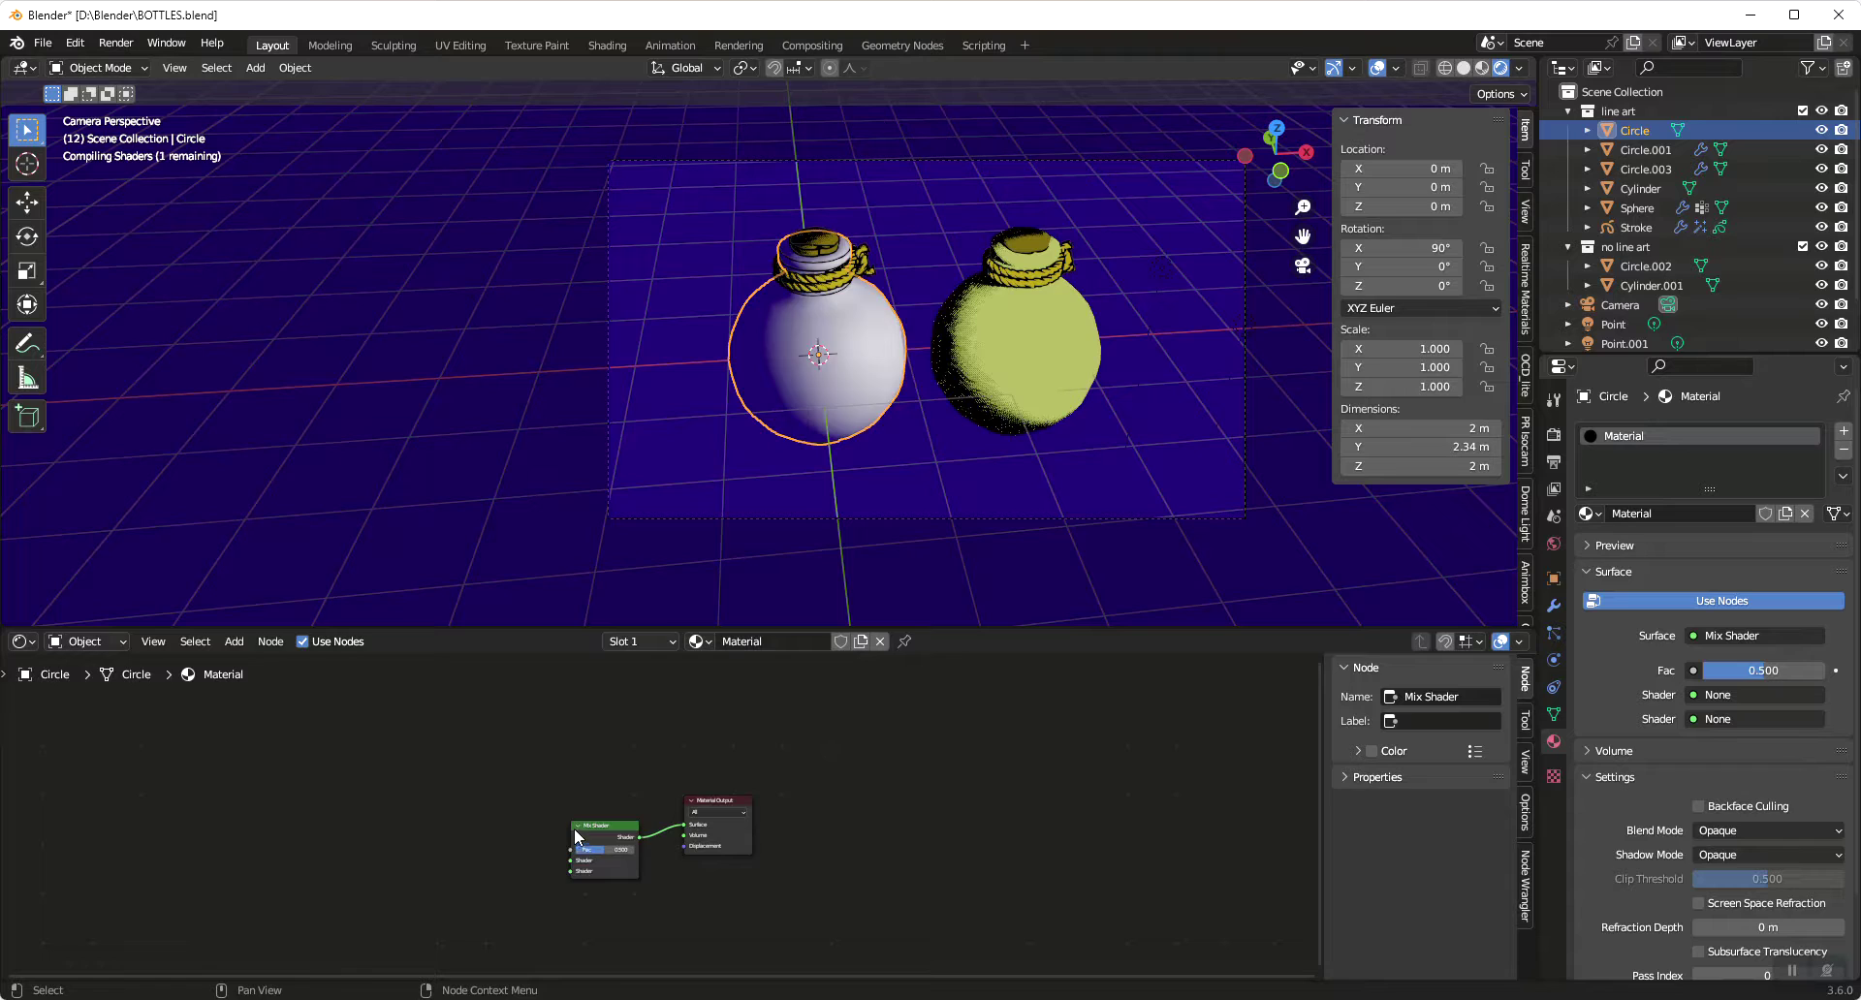
Add a Transparent BSDF feeding the Mix Shader's first shader input
key(shift+a)
mouse_move(463, 822)
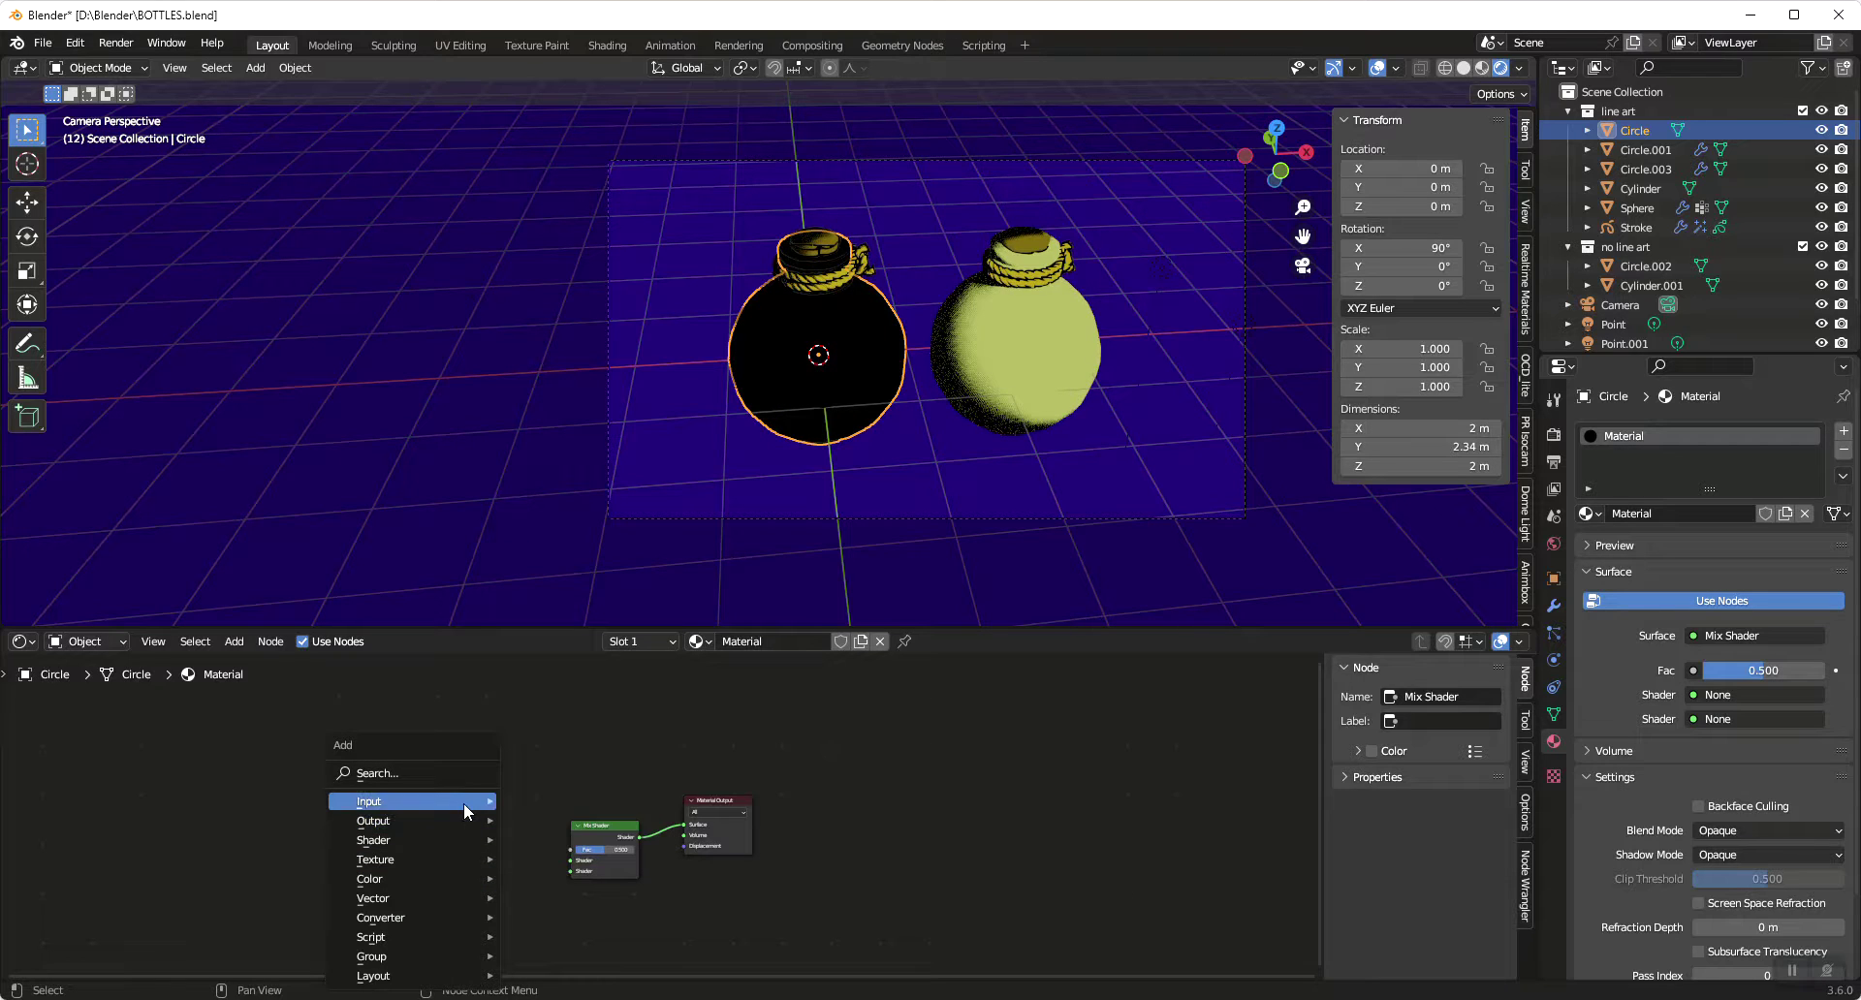
click(463, 772)
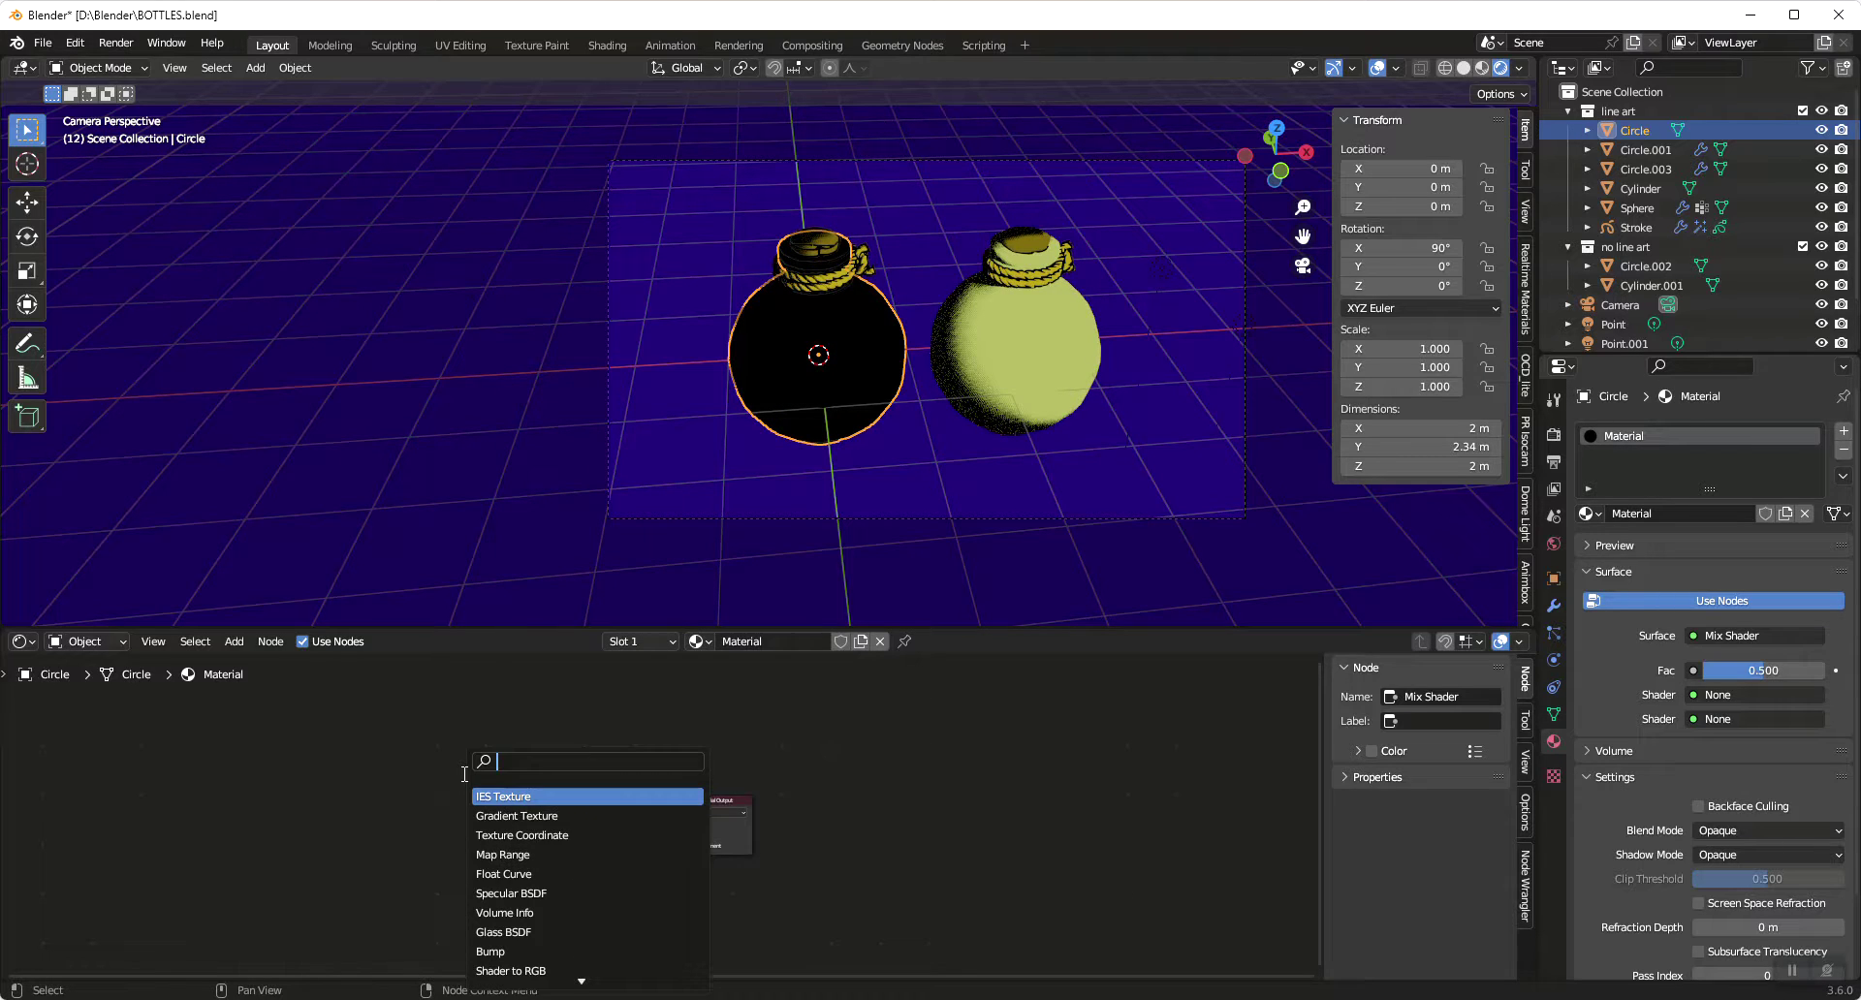
text(trans)
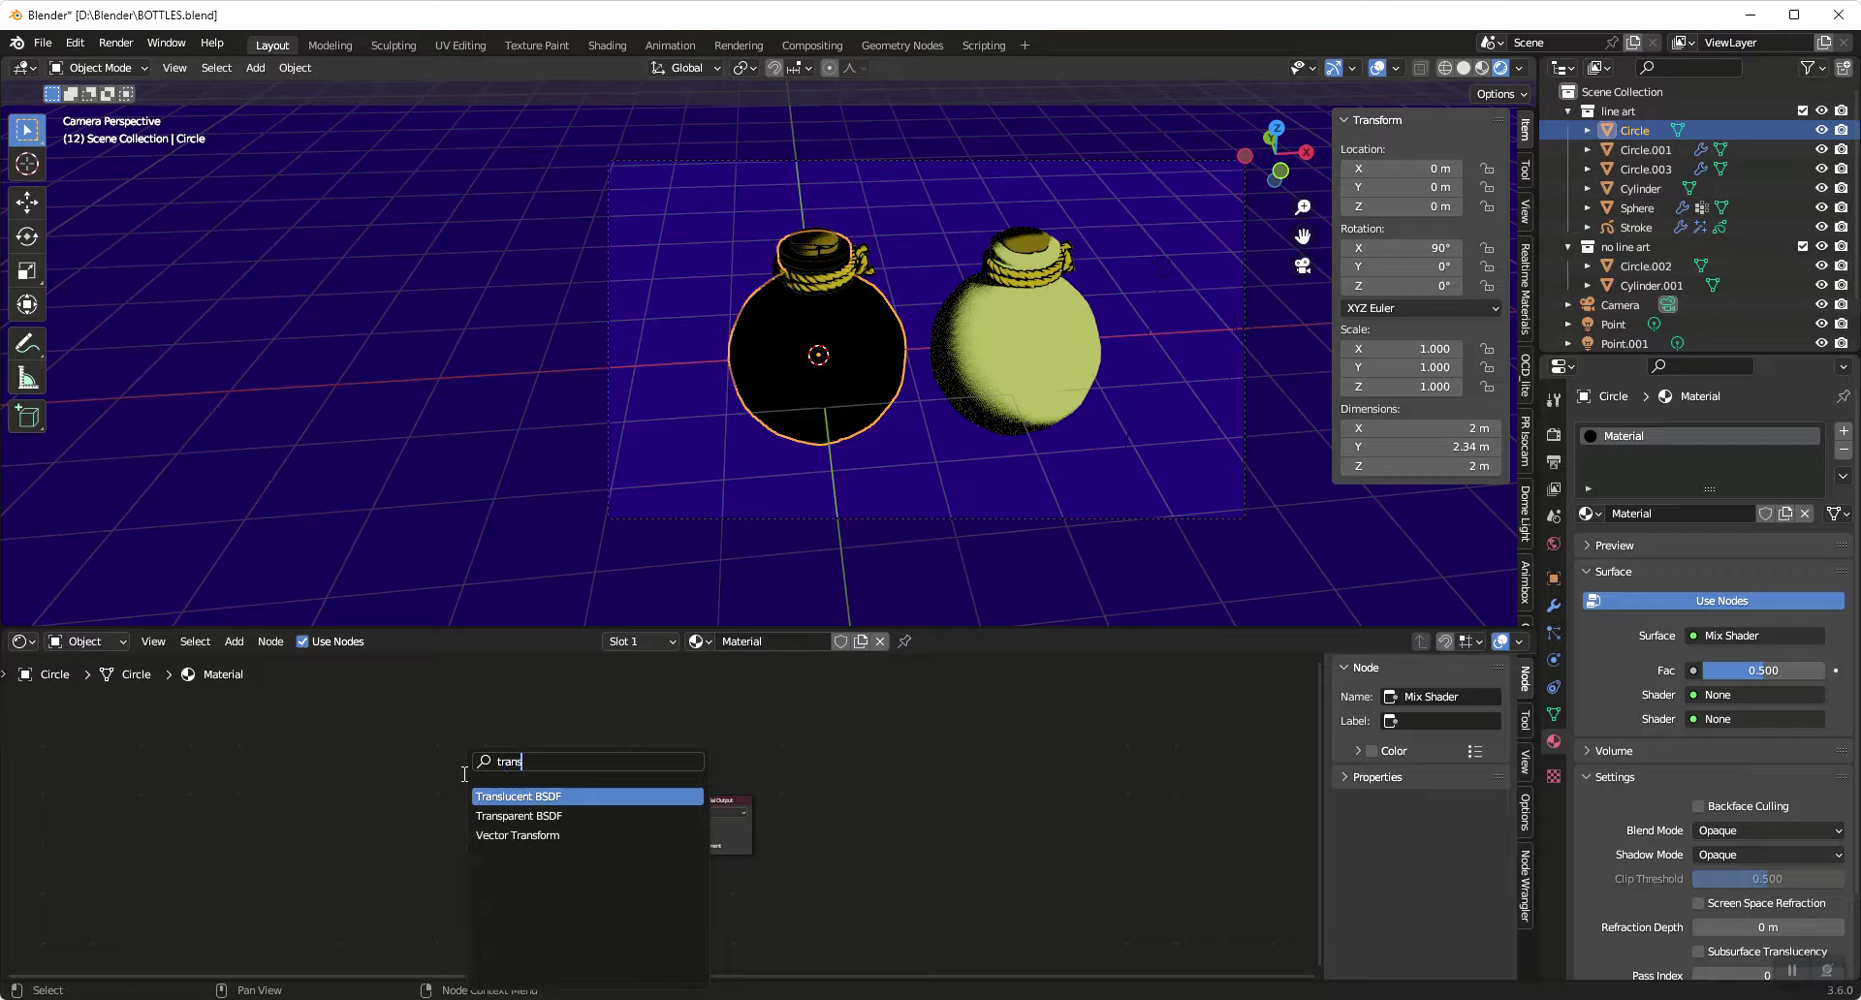
click(514, 816)
click(484, 875)
drag(503, 847, 572, 870)
Add an Emission node feeding the Mix Shader's second shader input
key(shift+a)
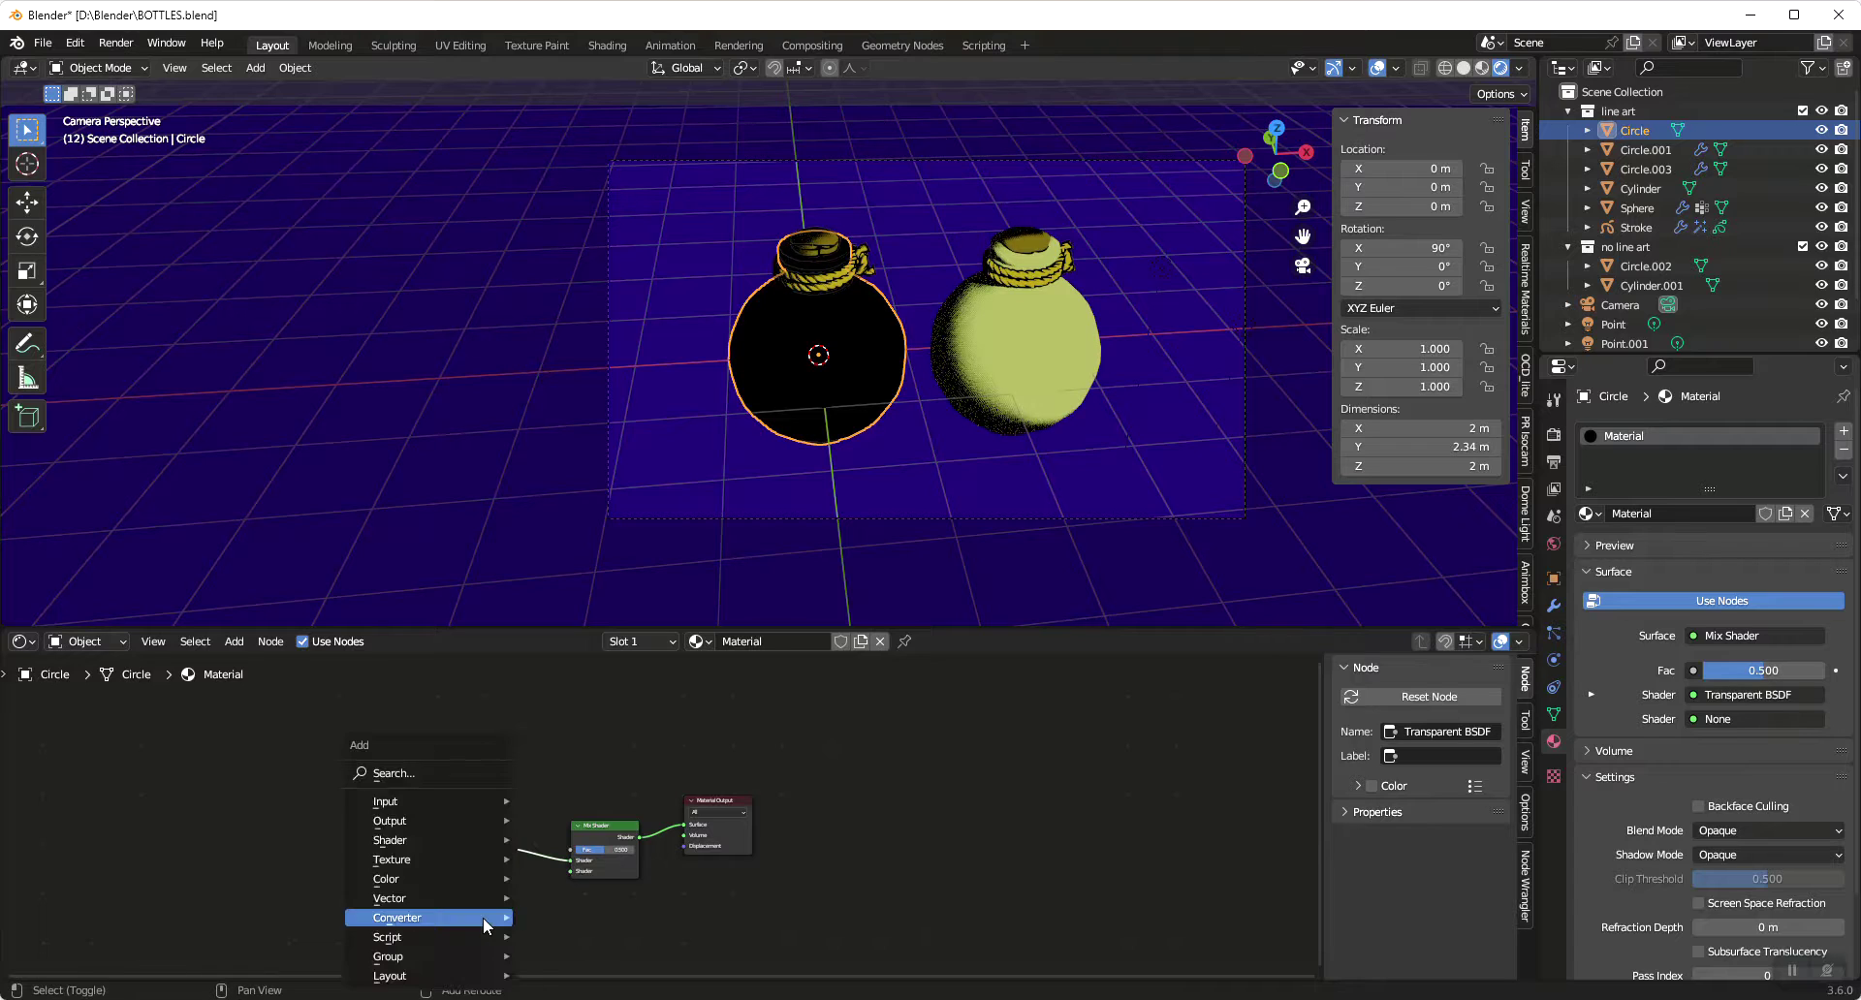
click(467, 773)
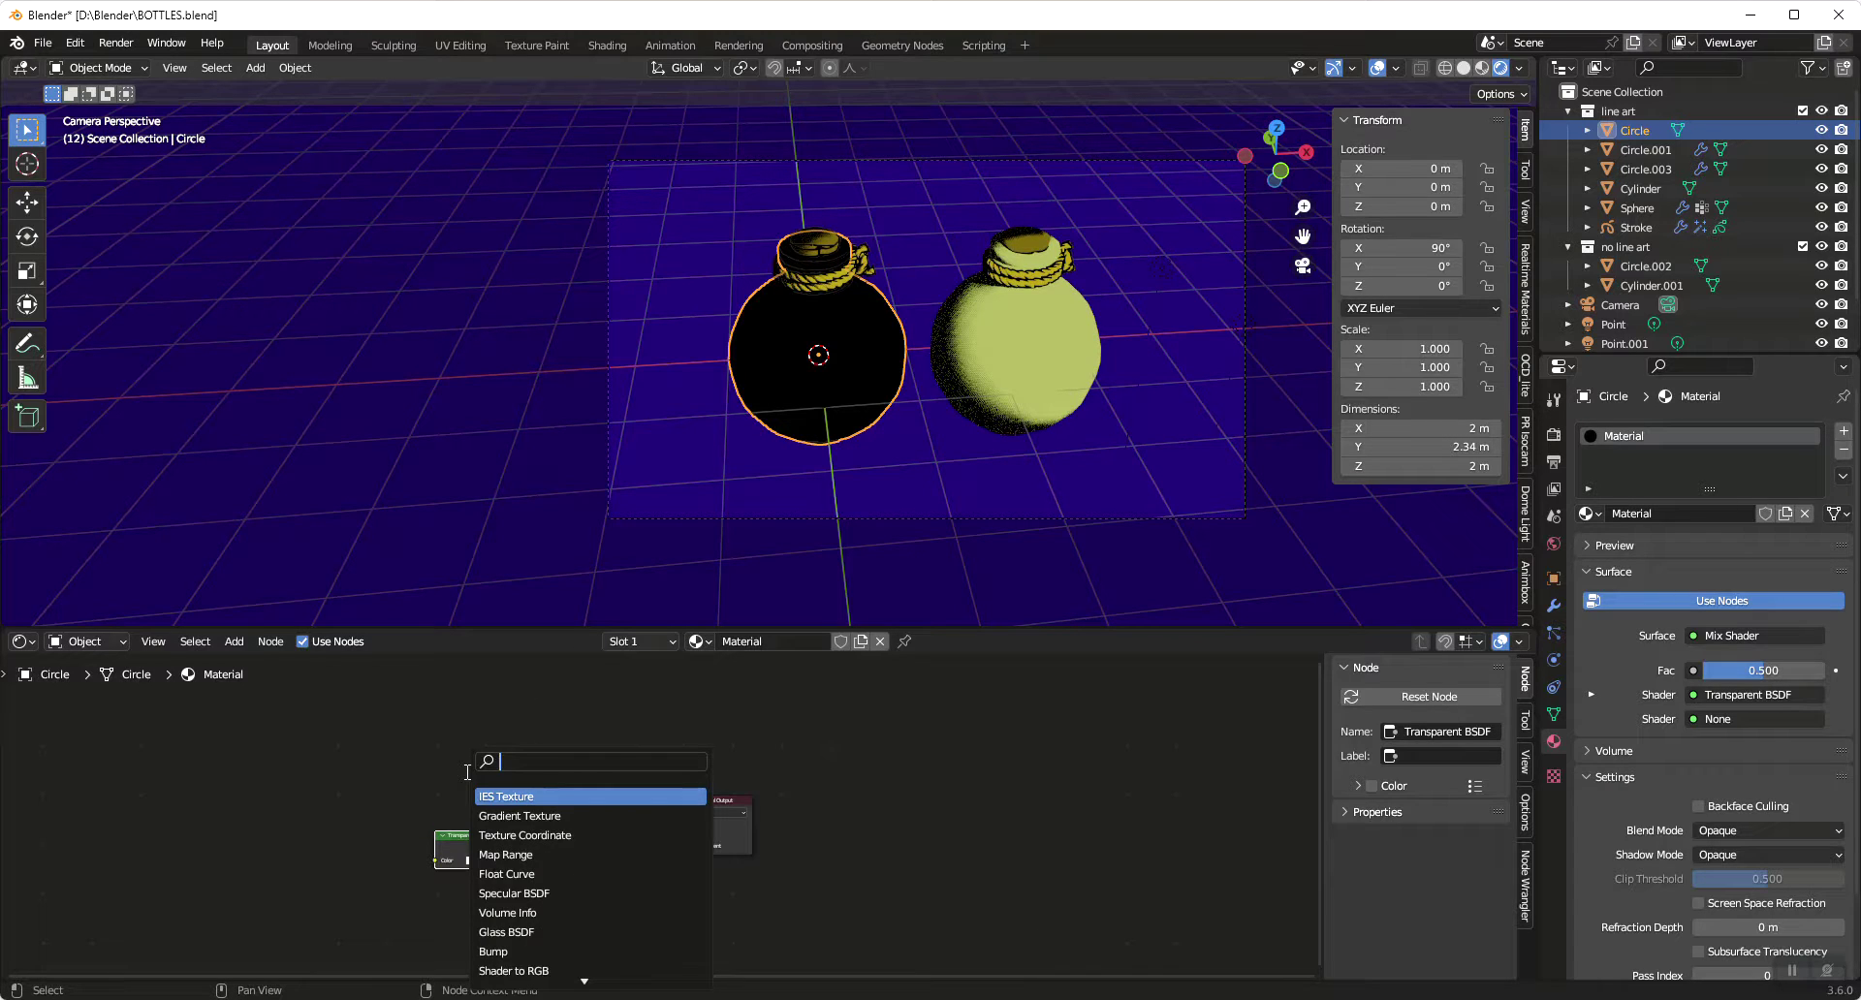
text(emi)
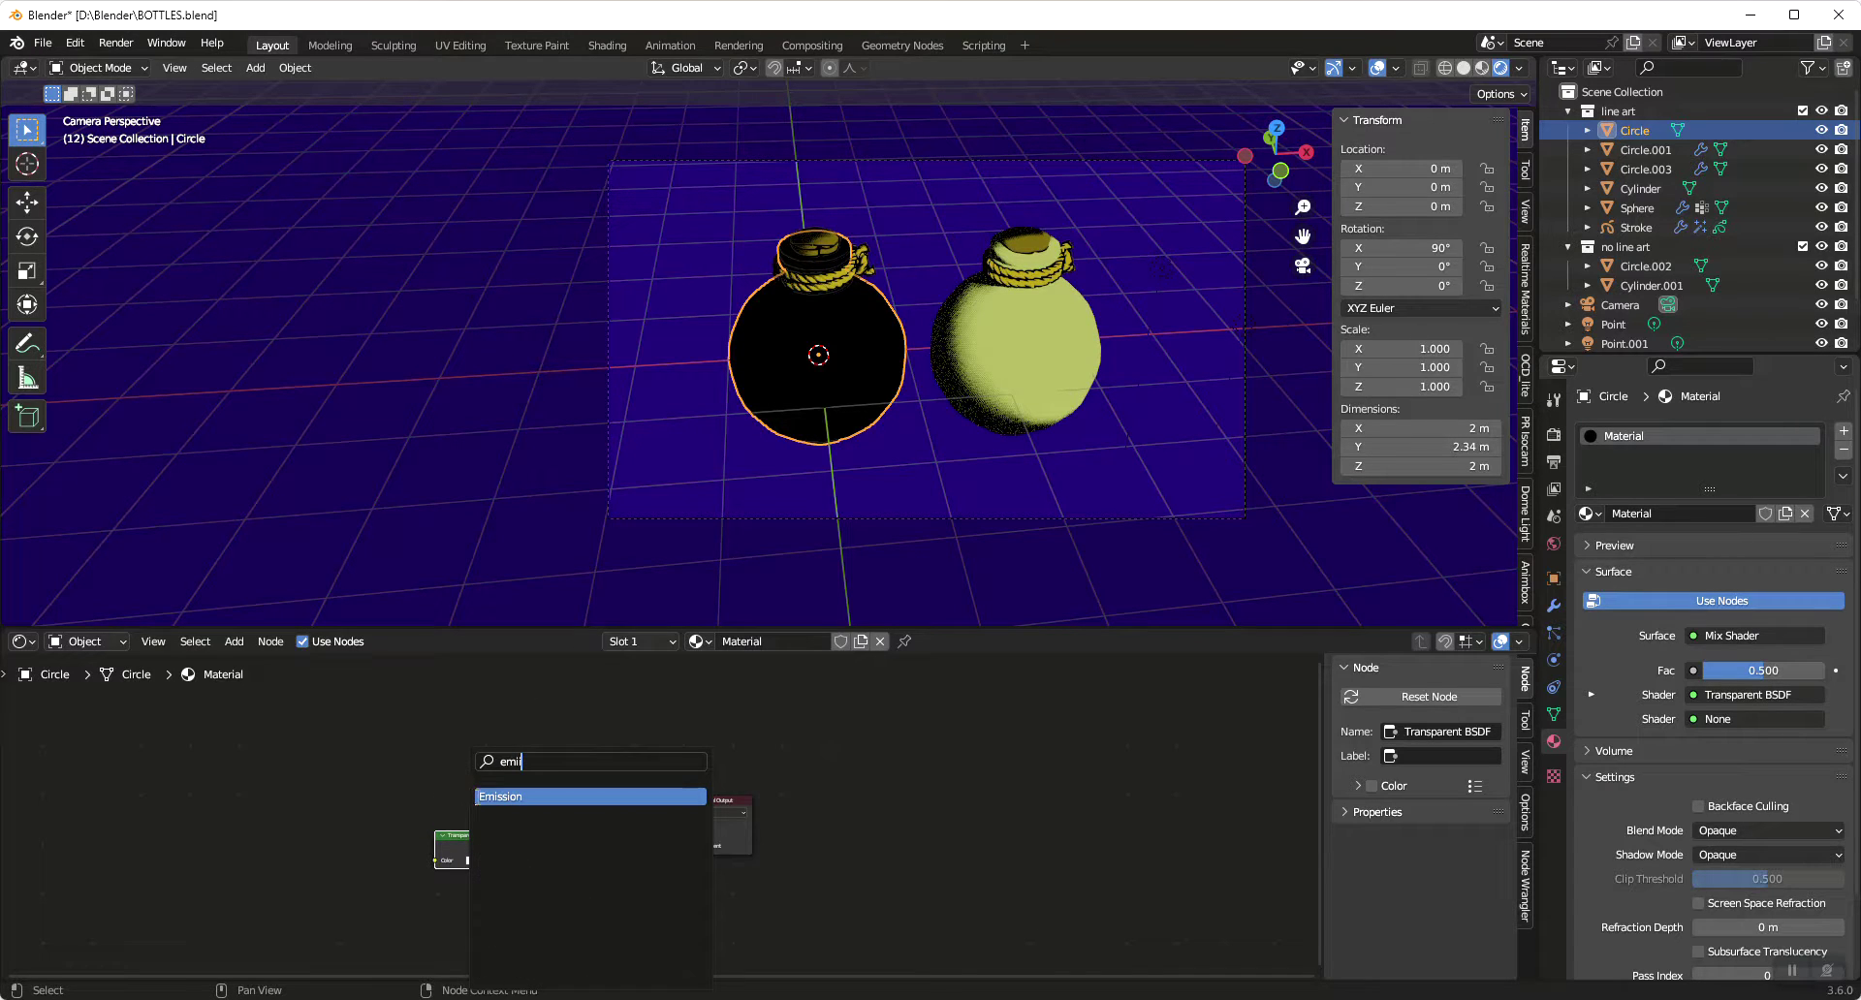
key(Return)
click(508, 911)
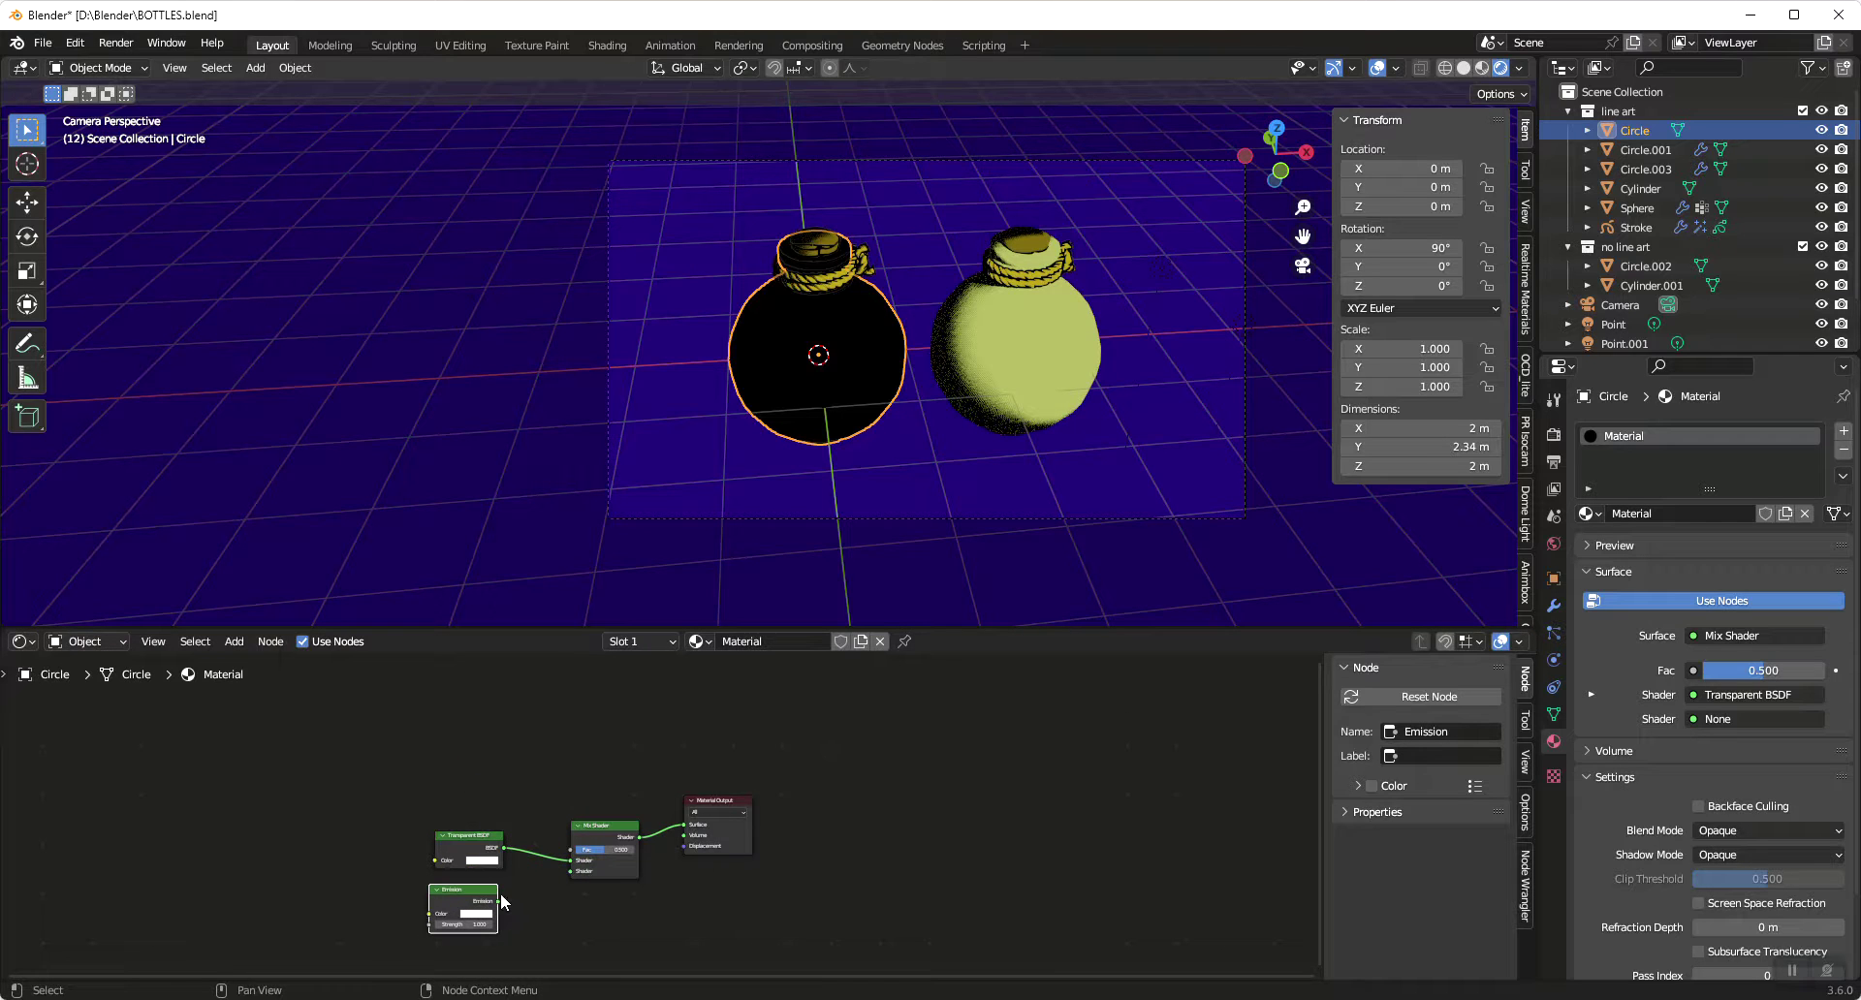
drag(498, 900, 573, 874)
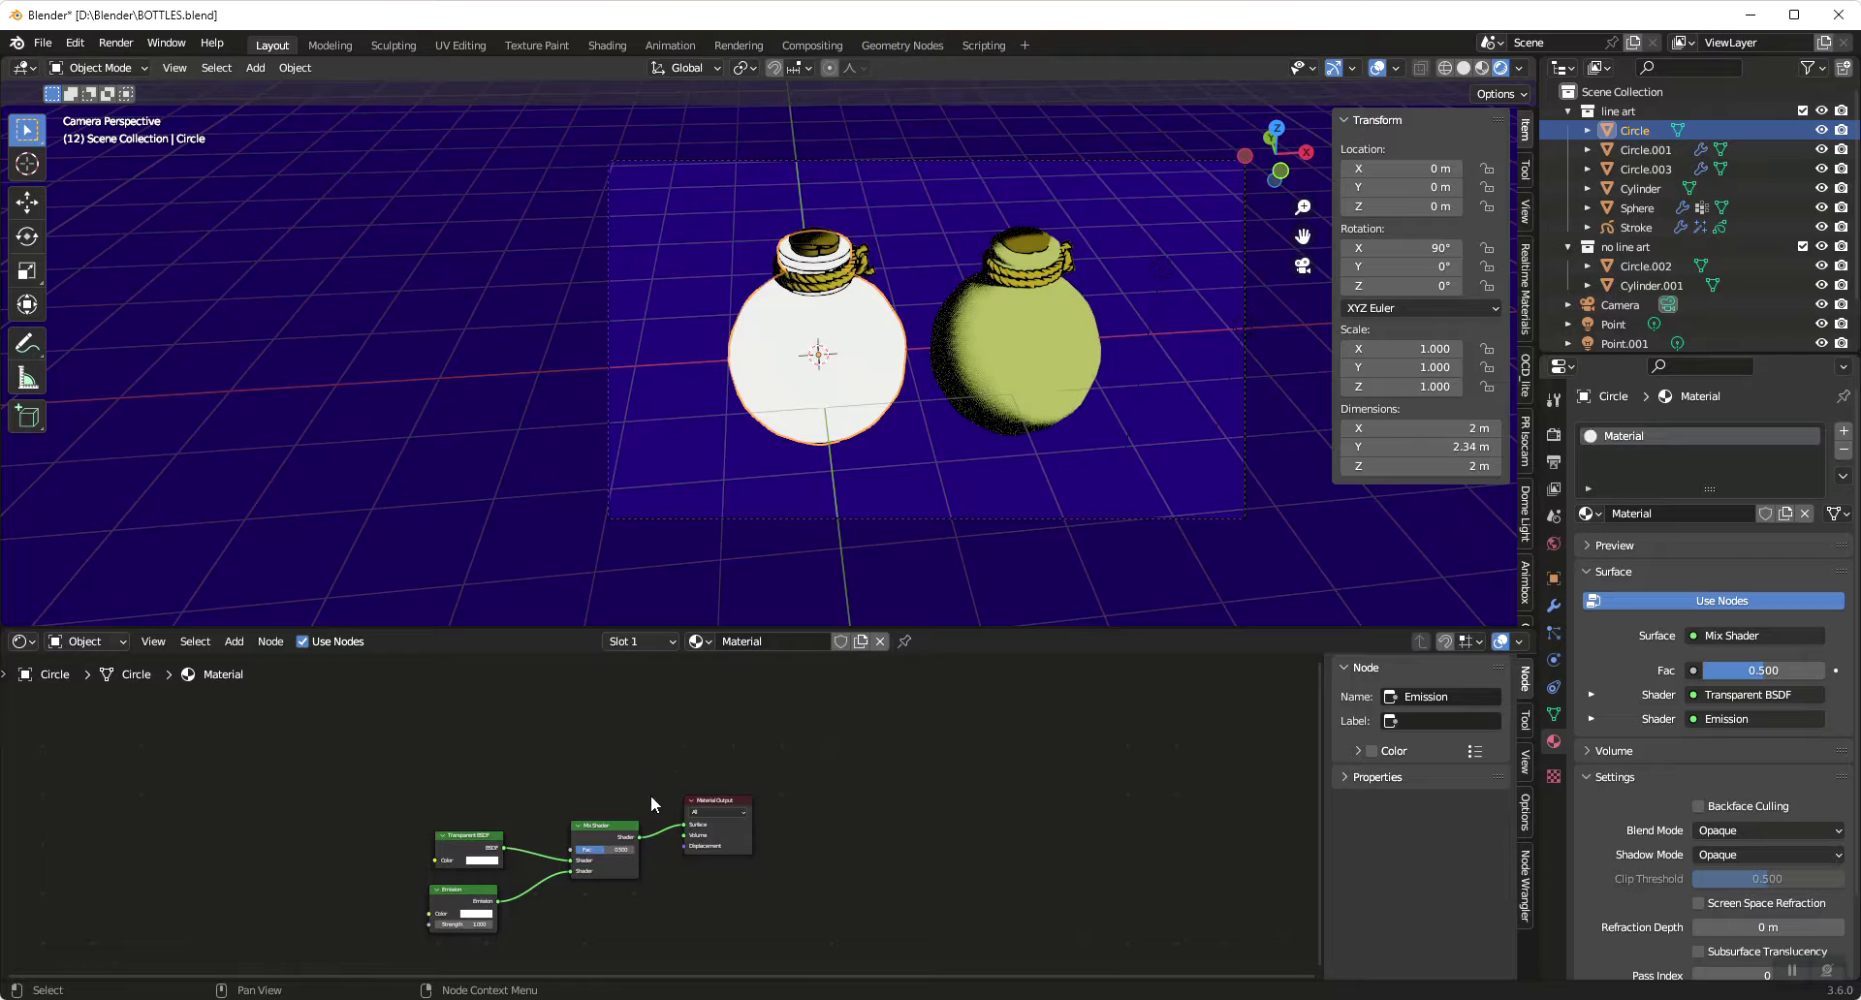
Set Blend Mode to Alpha Blend, Shadow Mode to None, and the Mix Shader Fac to 0.600
mouse_move(603, 847)
mouse_down()
mouse_move(584, 848)
mouse_move(611, 847)
mouse_up()
click(1721, 834)
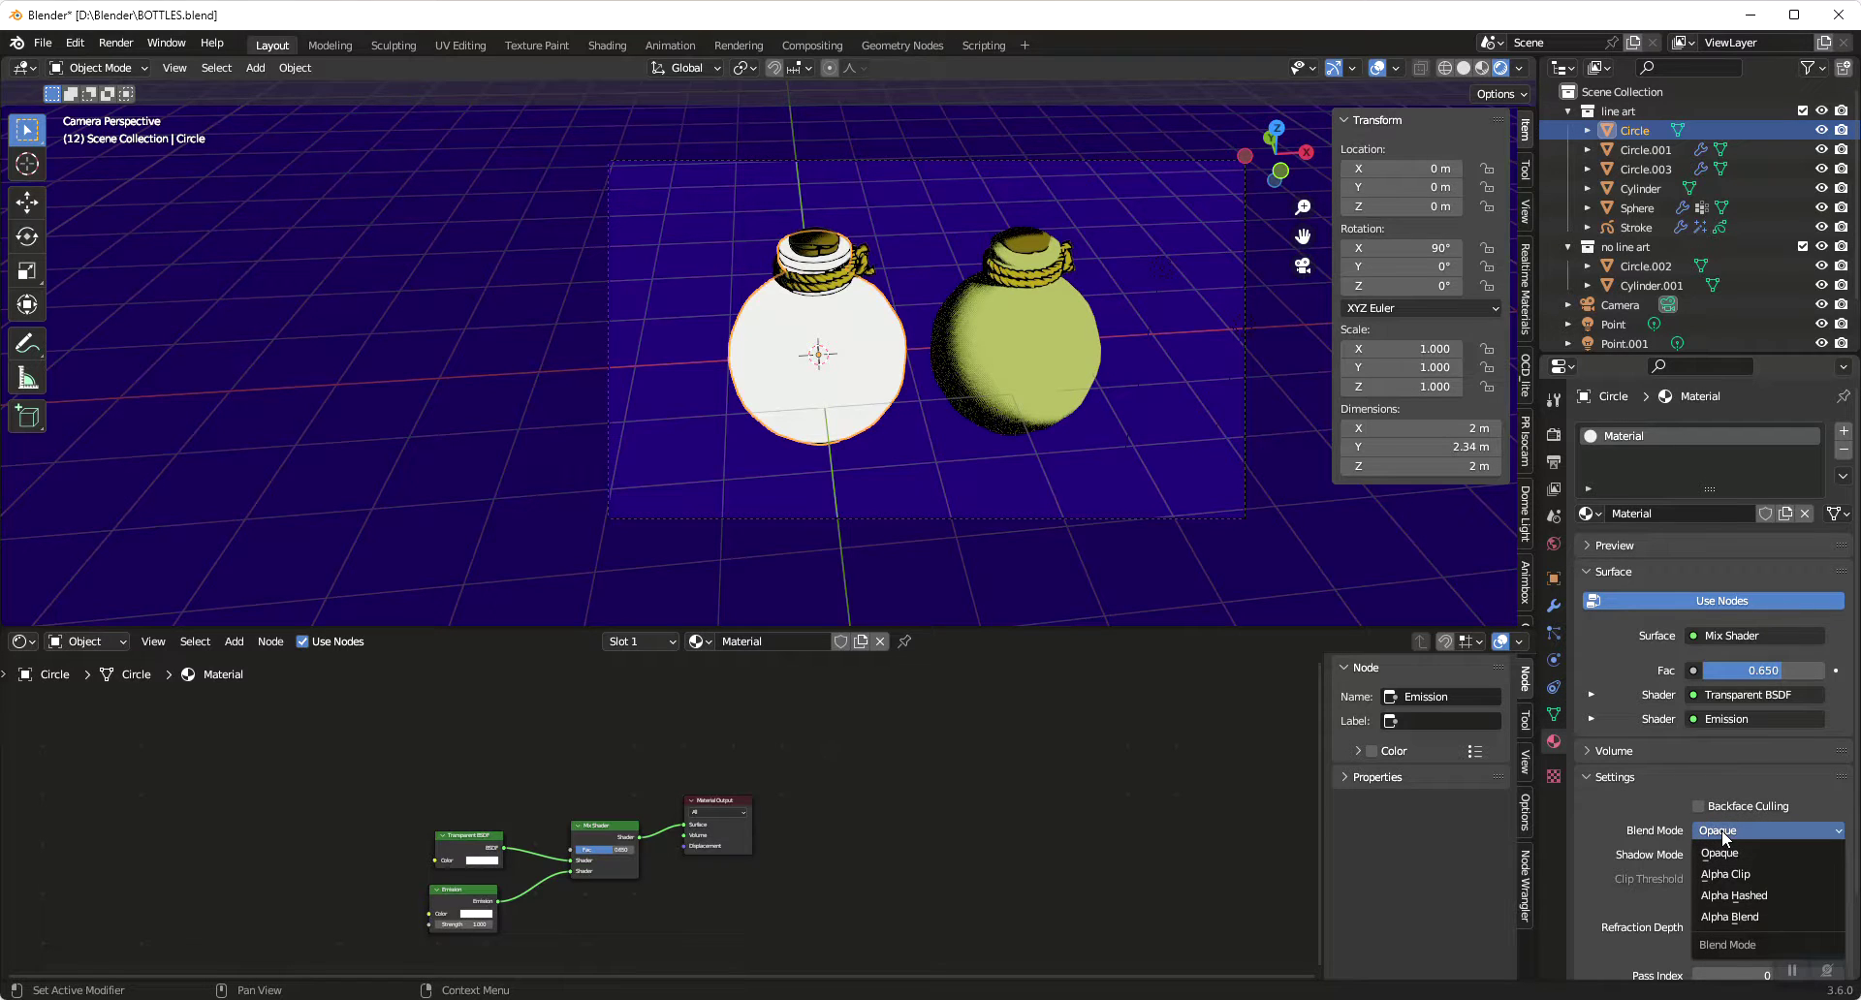
click(1742, 918)
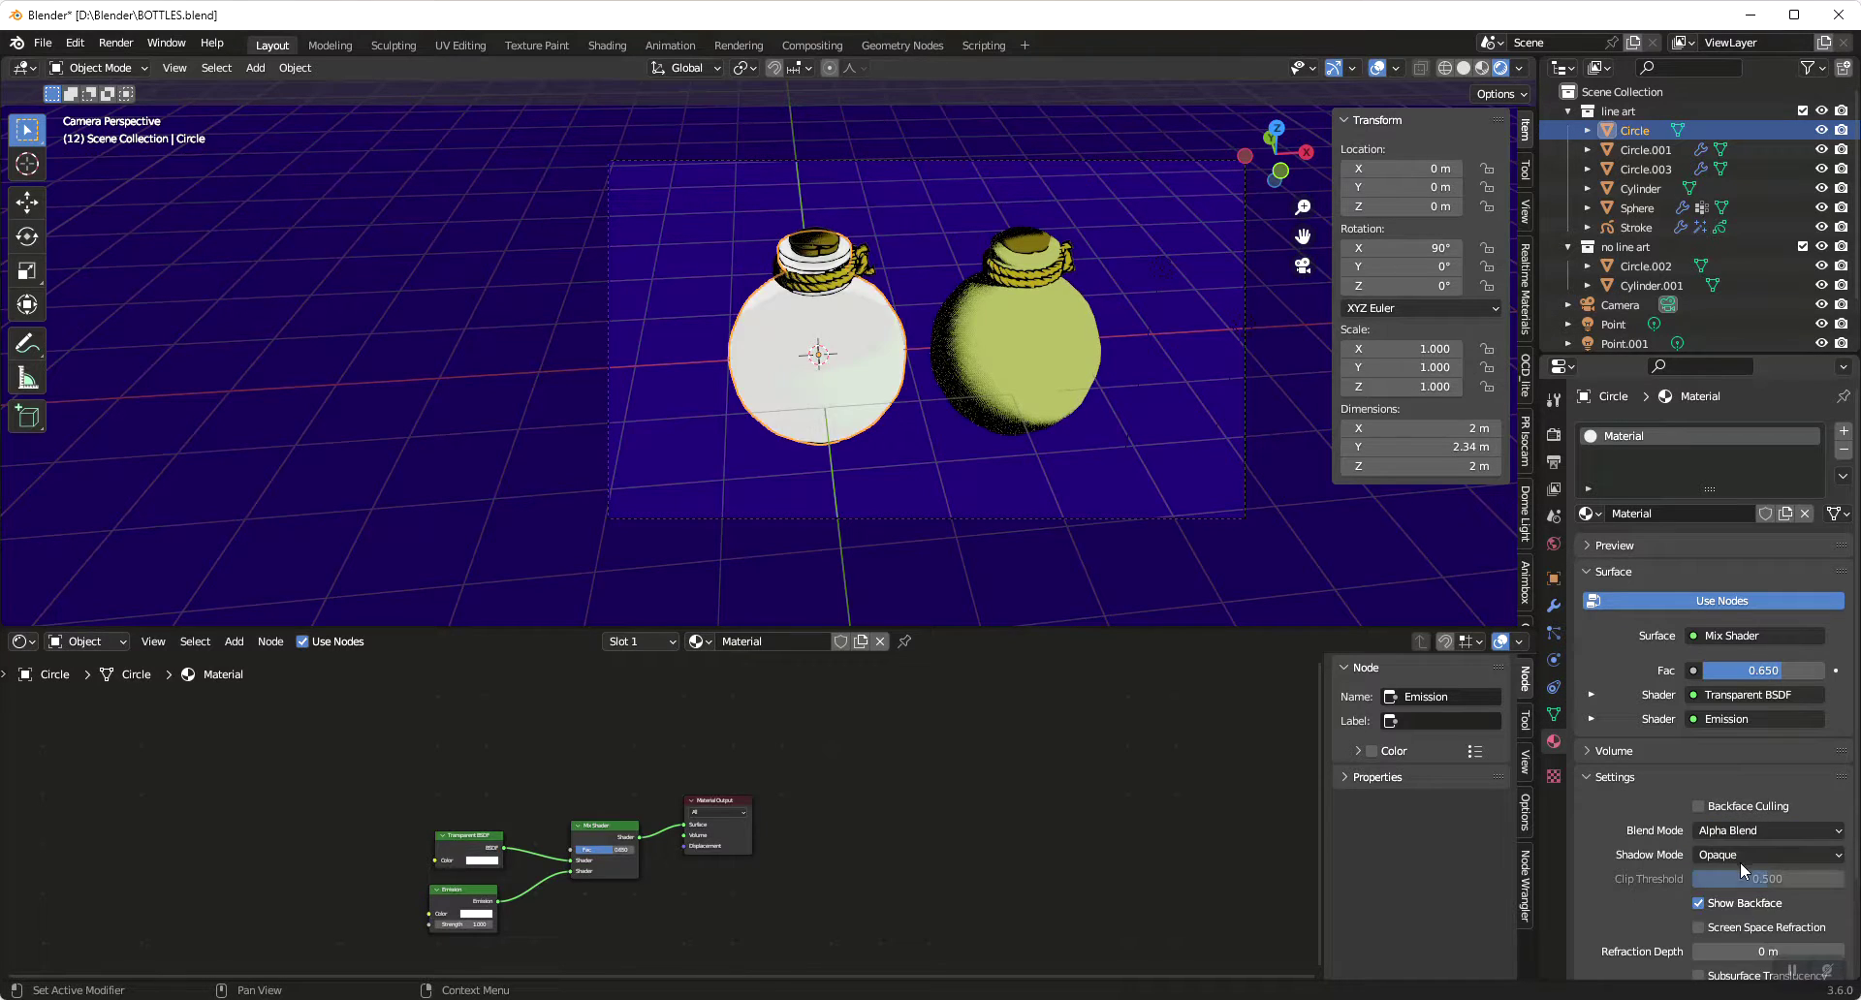
click(1737, 857)
click(1735, 875)
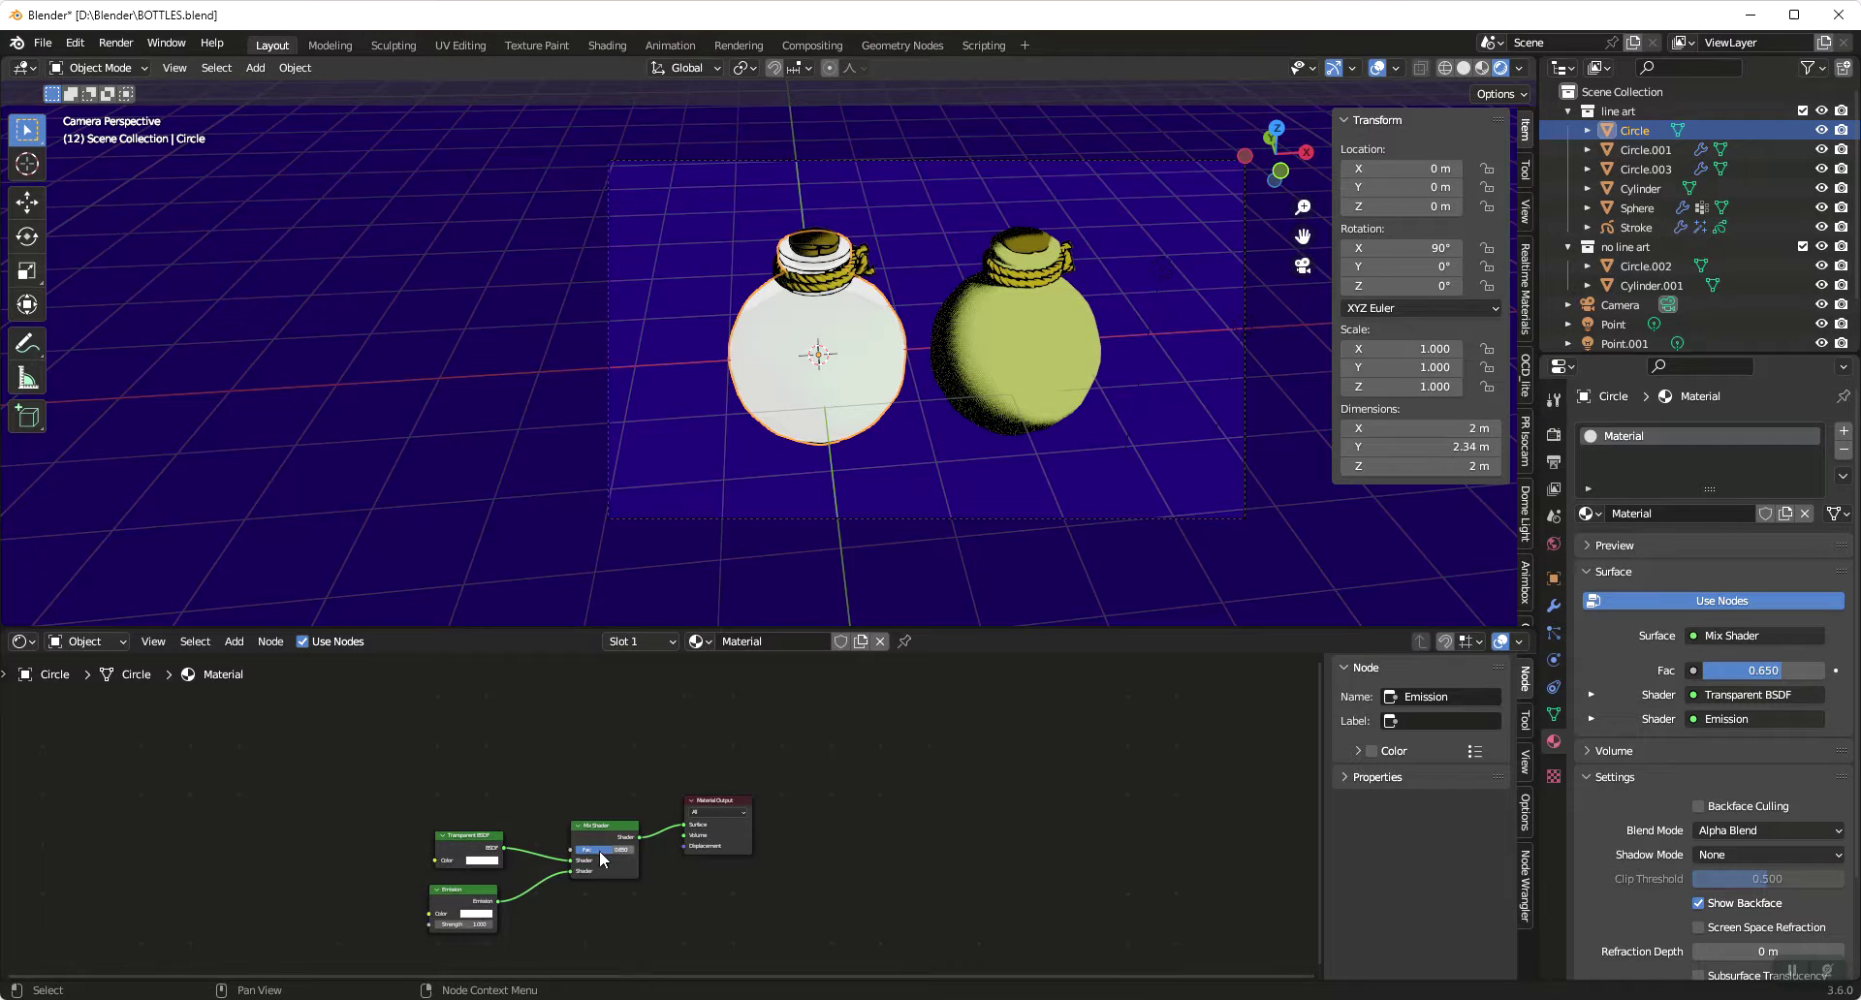
drag(601, 850, 565, 850)
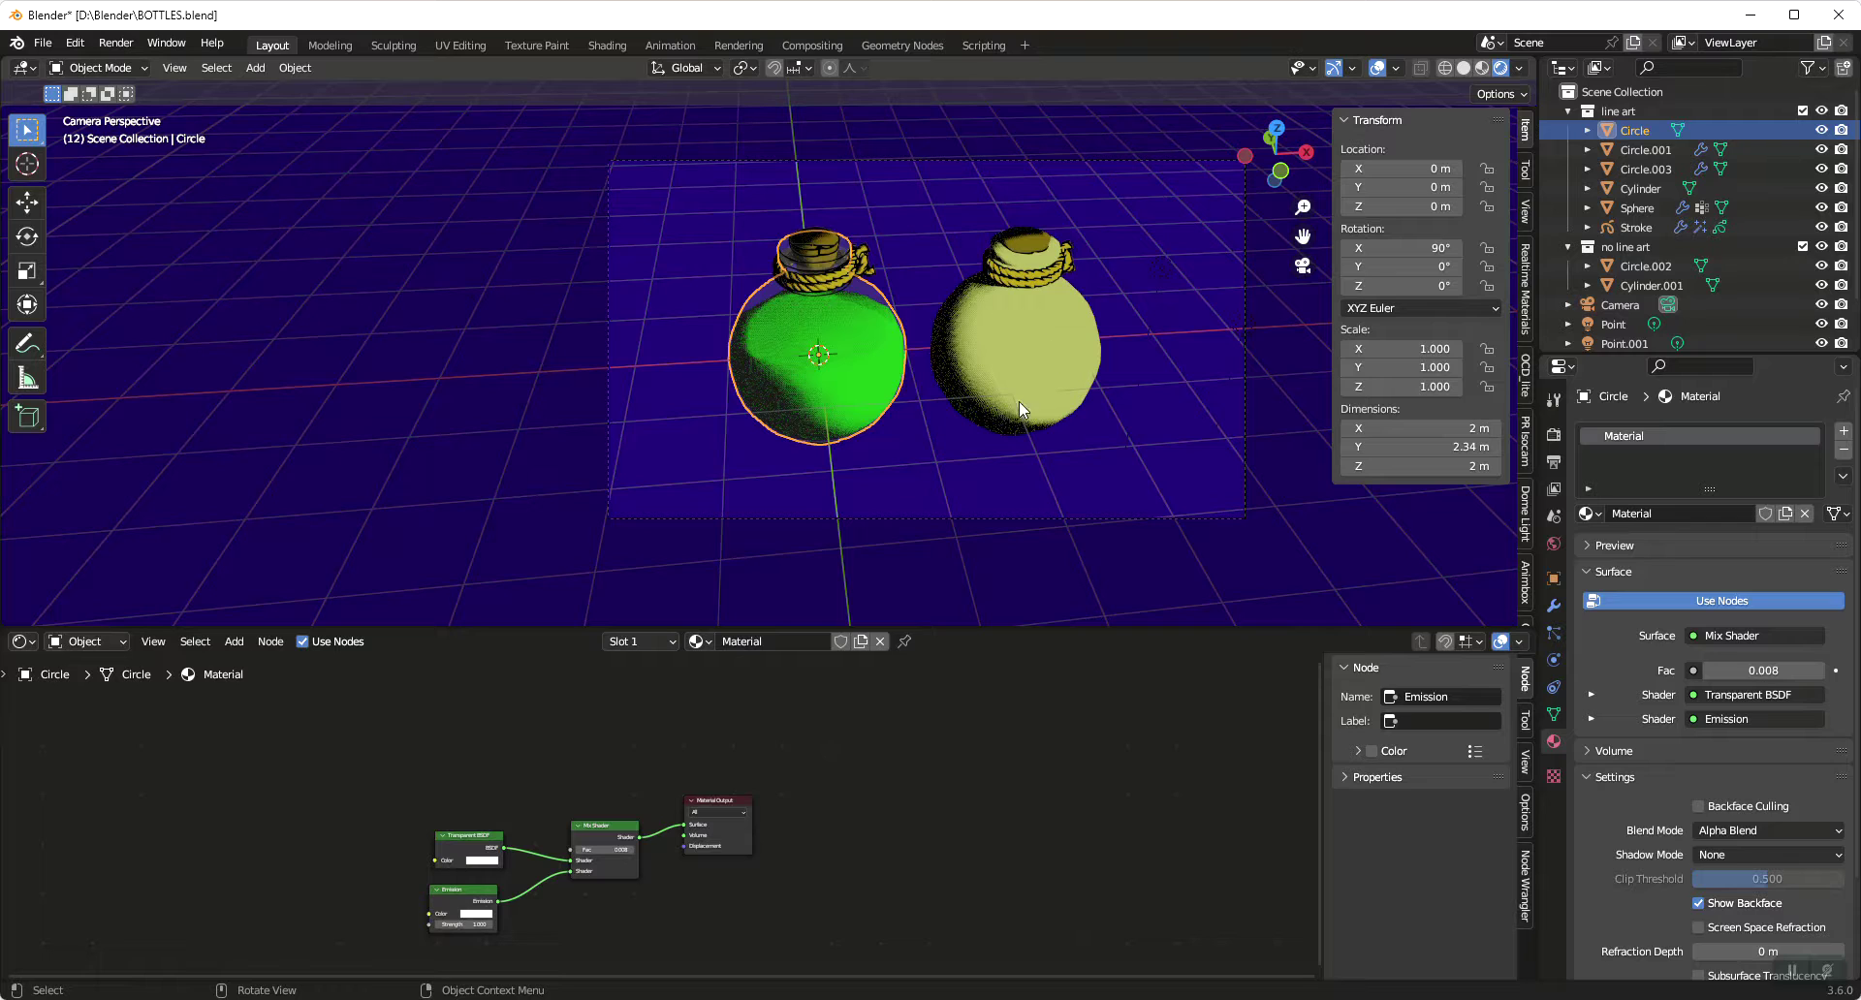
drag(578, 852, 606, 852)
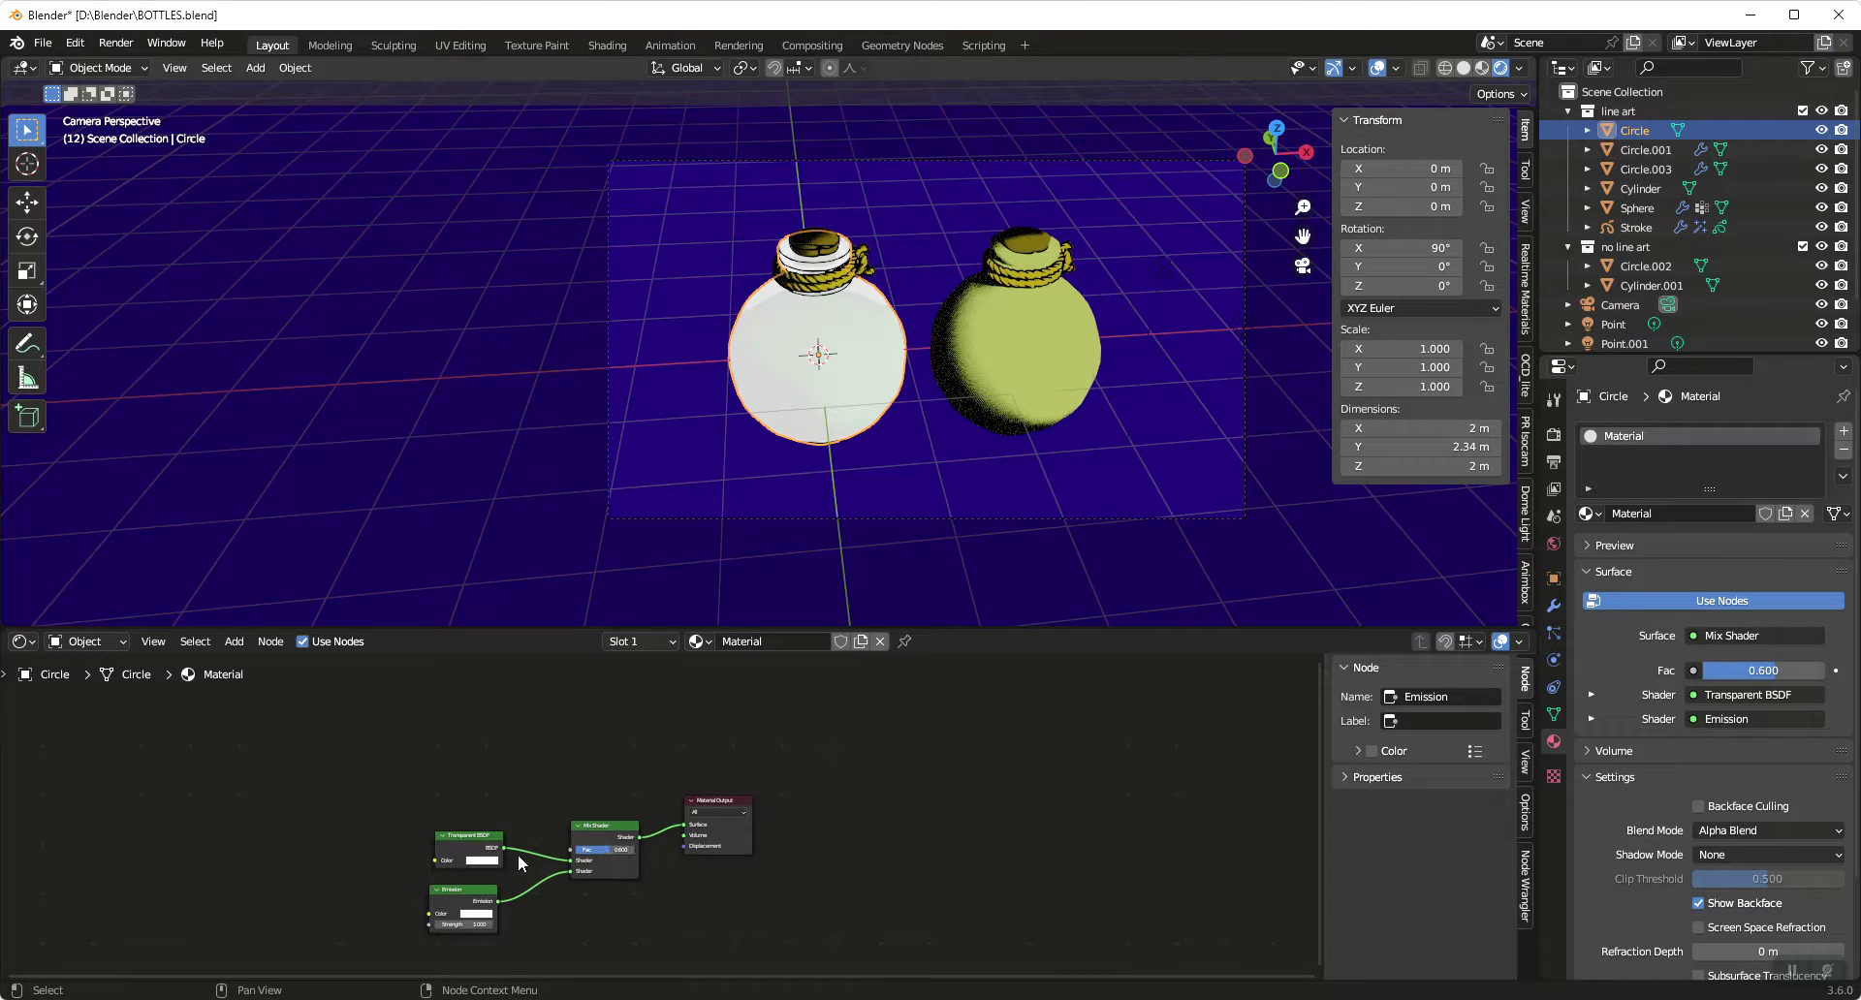
drag(487, 843, 487, 852)
Add a Color Ramp node and a Diffuse BSDF node to the material
key(shift+a)
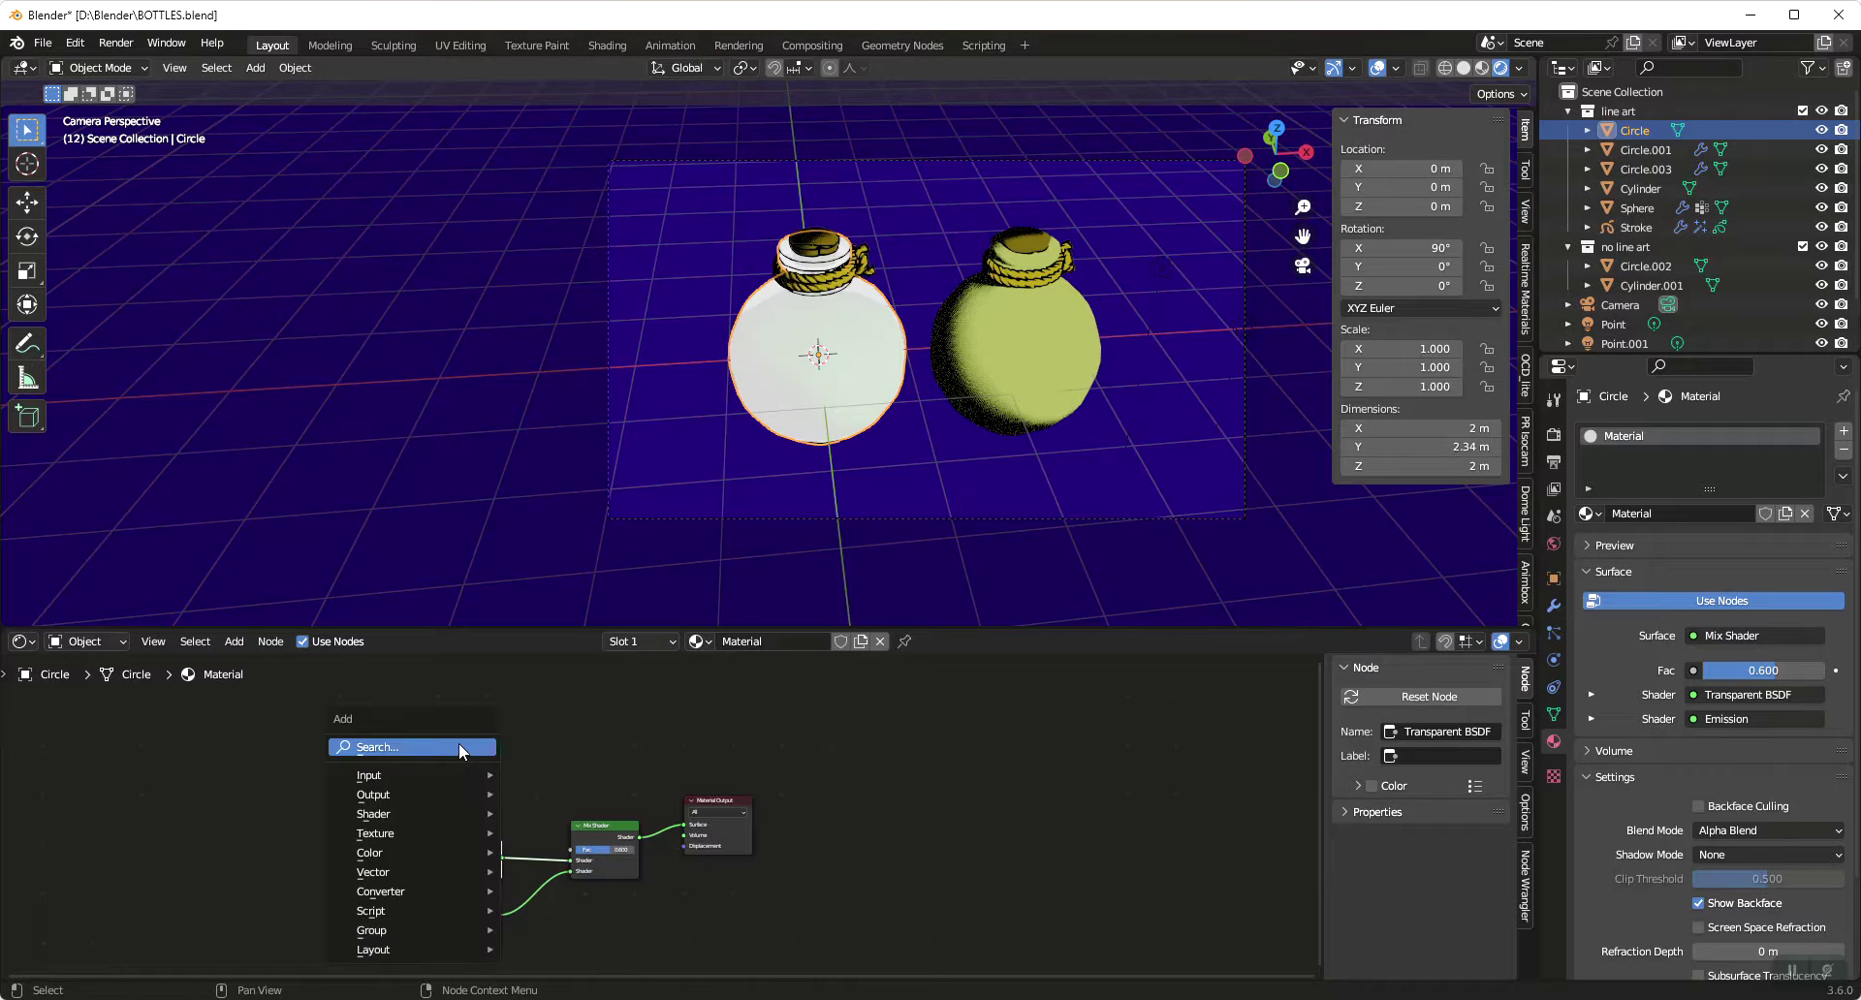
click(460, 744)
text(col)
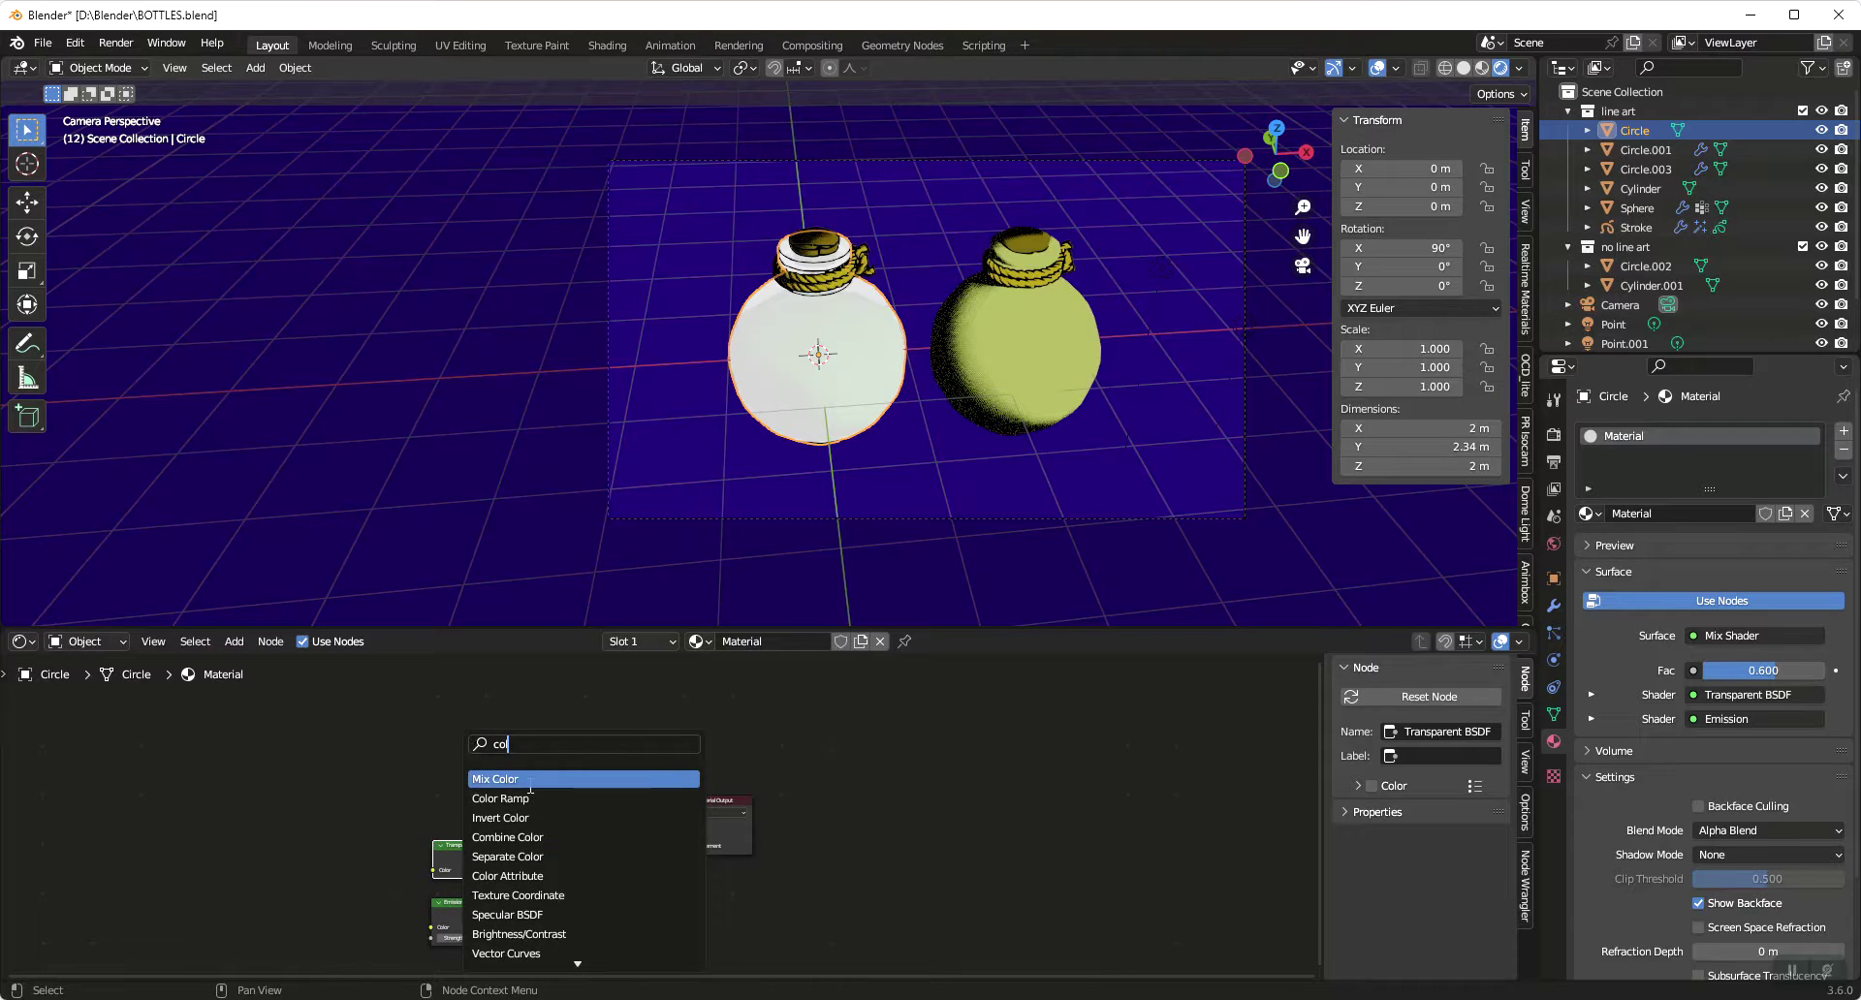
click(513, 798)
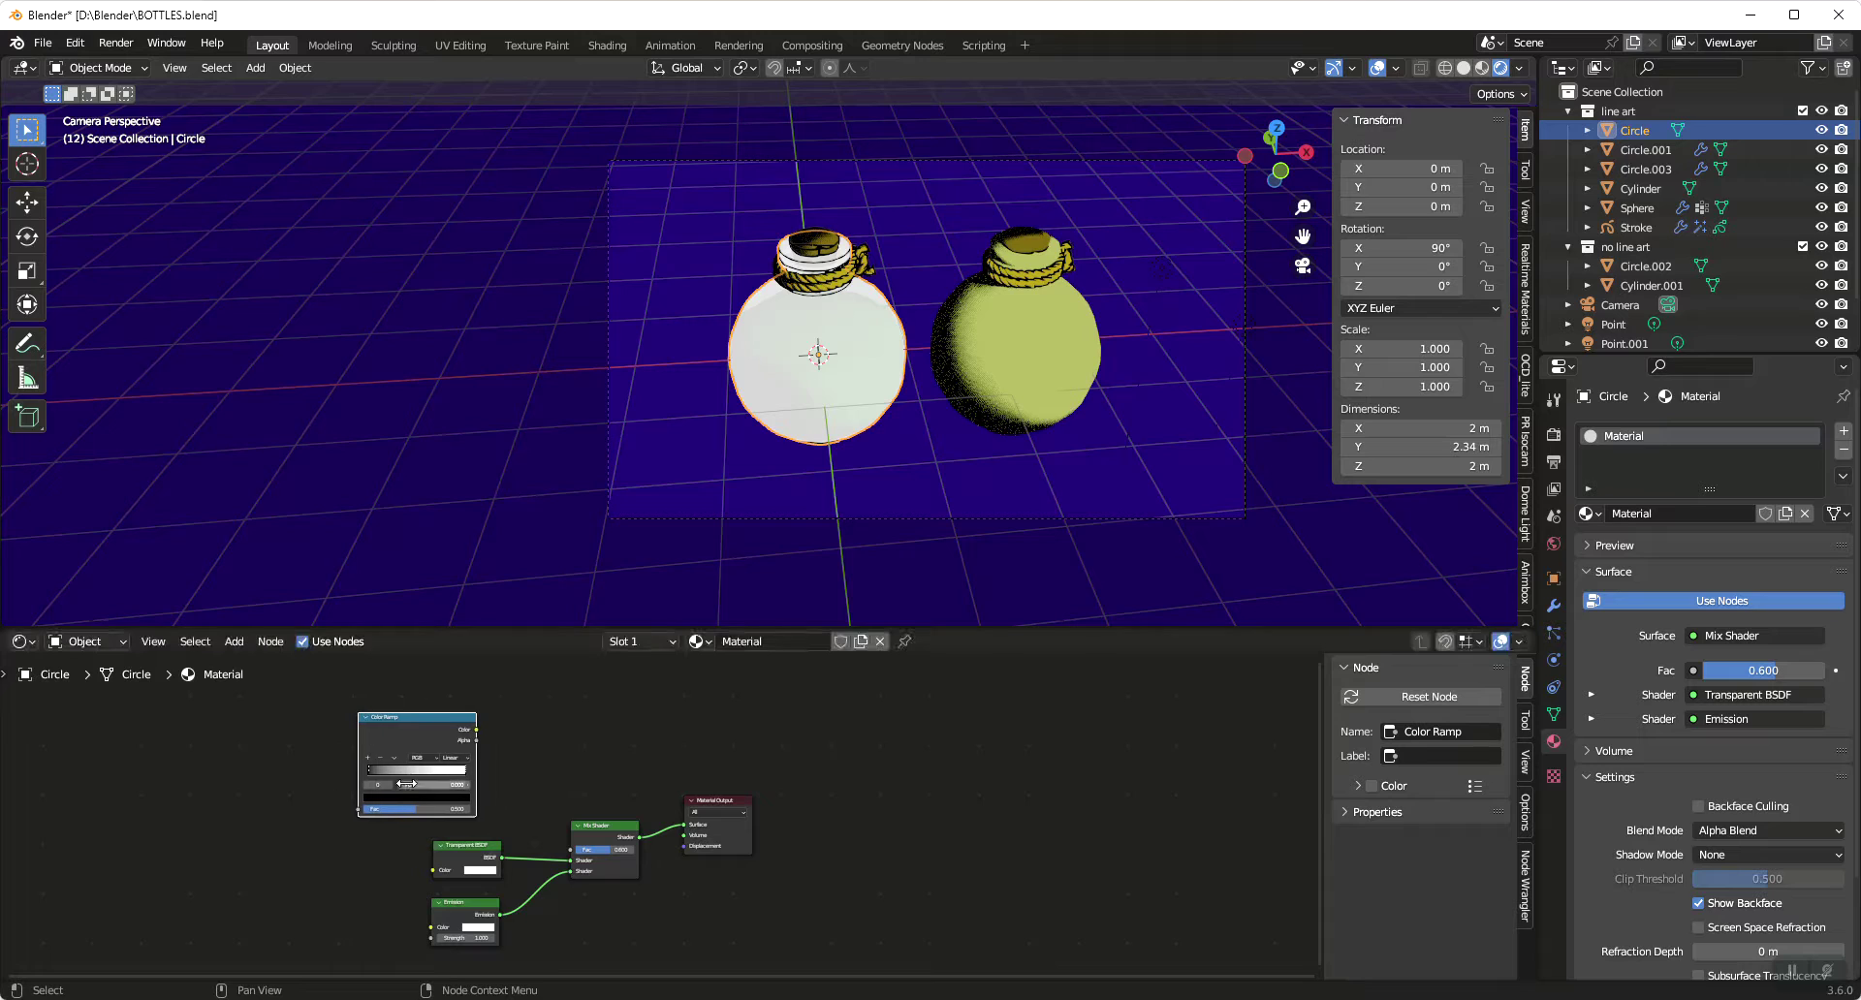
click(406, 783)
key(shift+a)
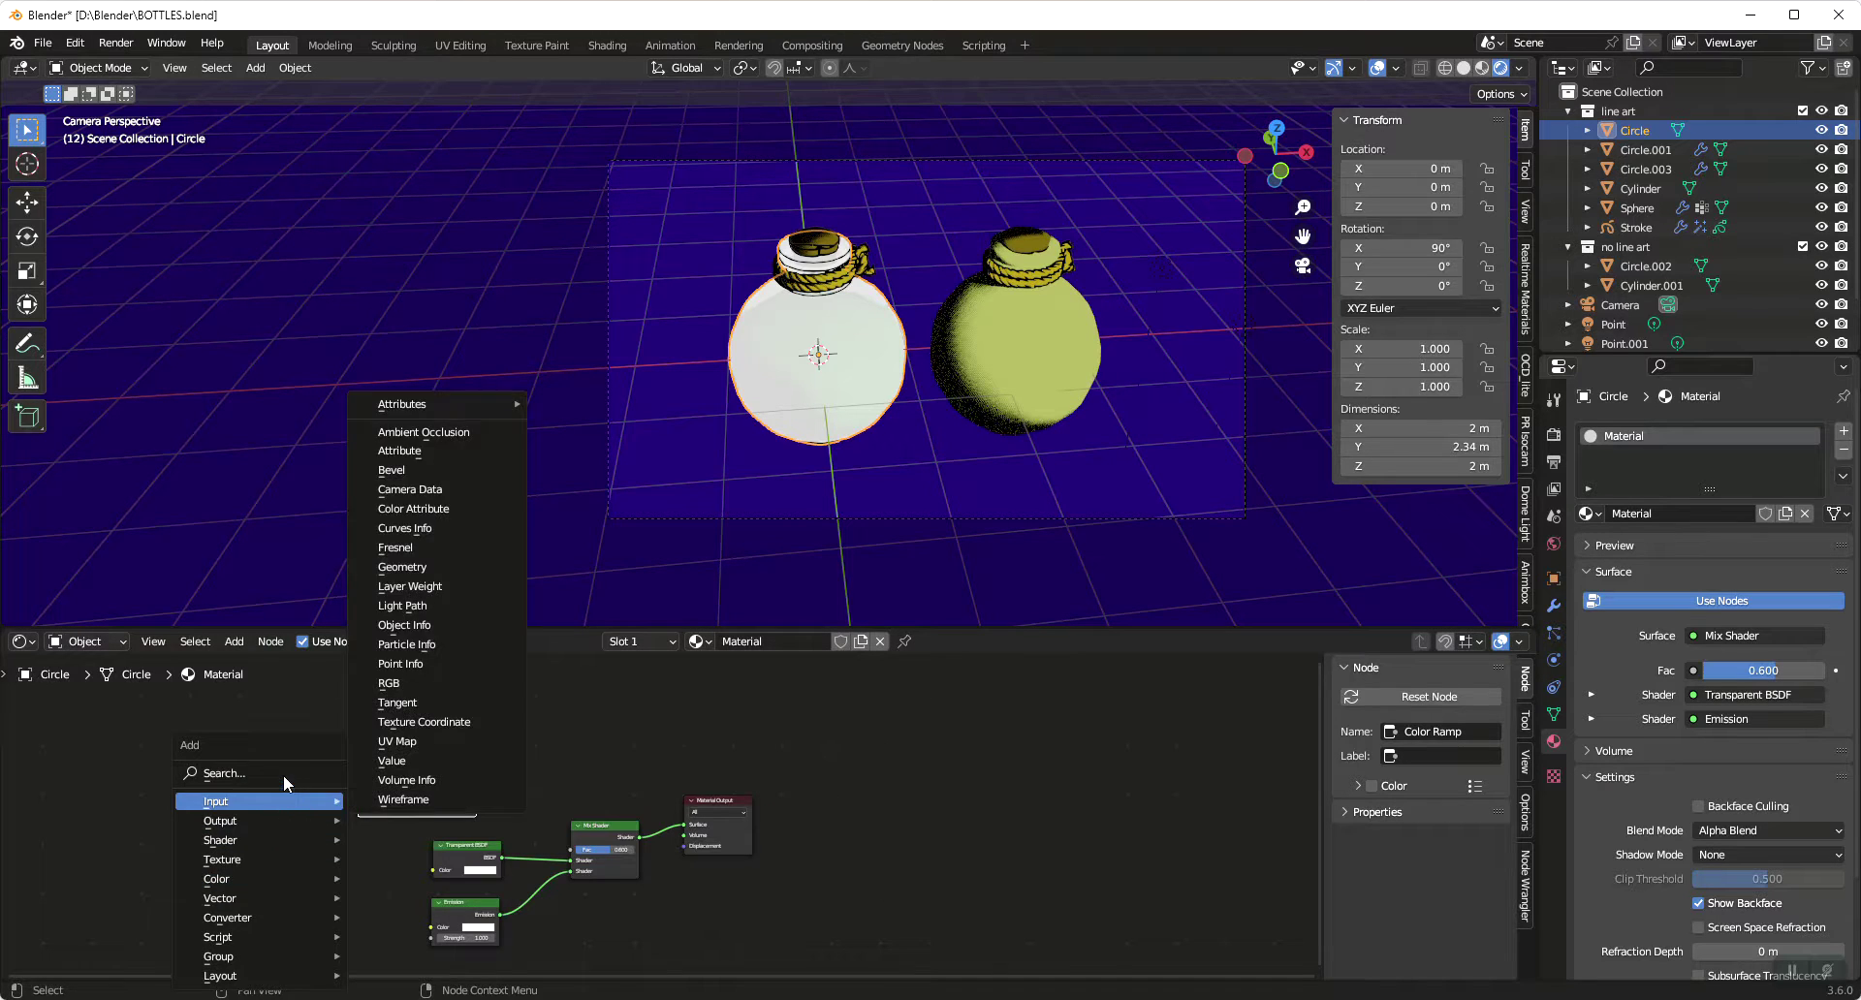
click(283, 774)
text(diff)
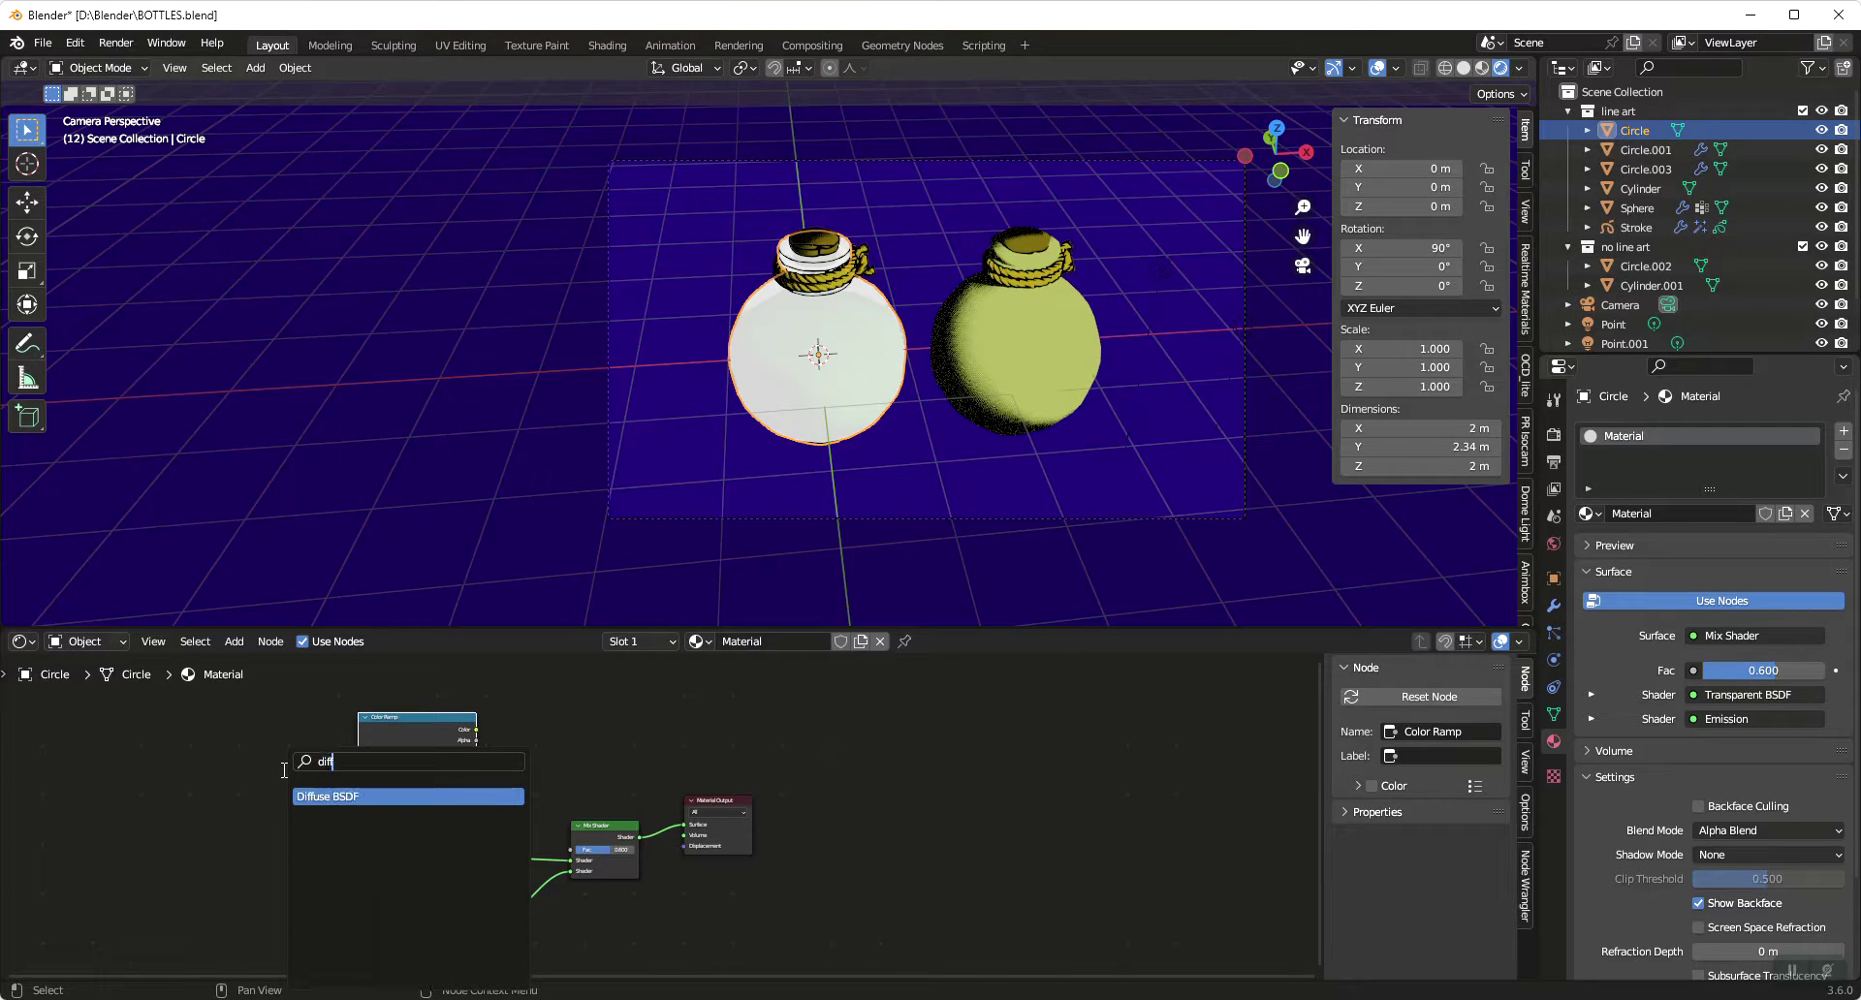
click(320, 797)
click(147, 820)
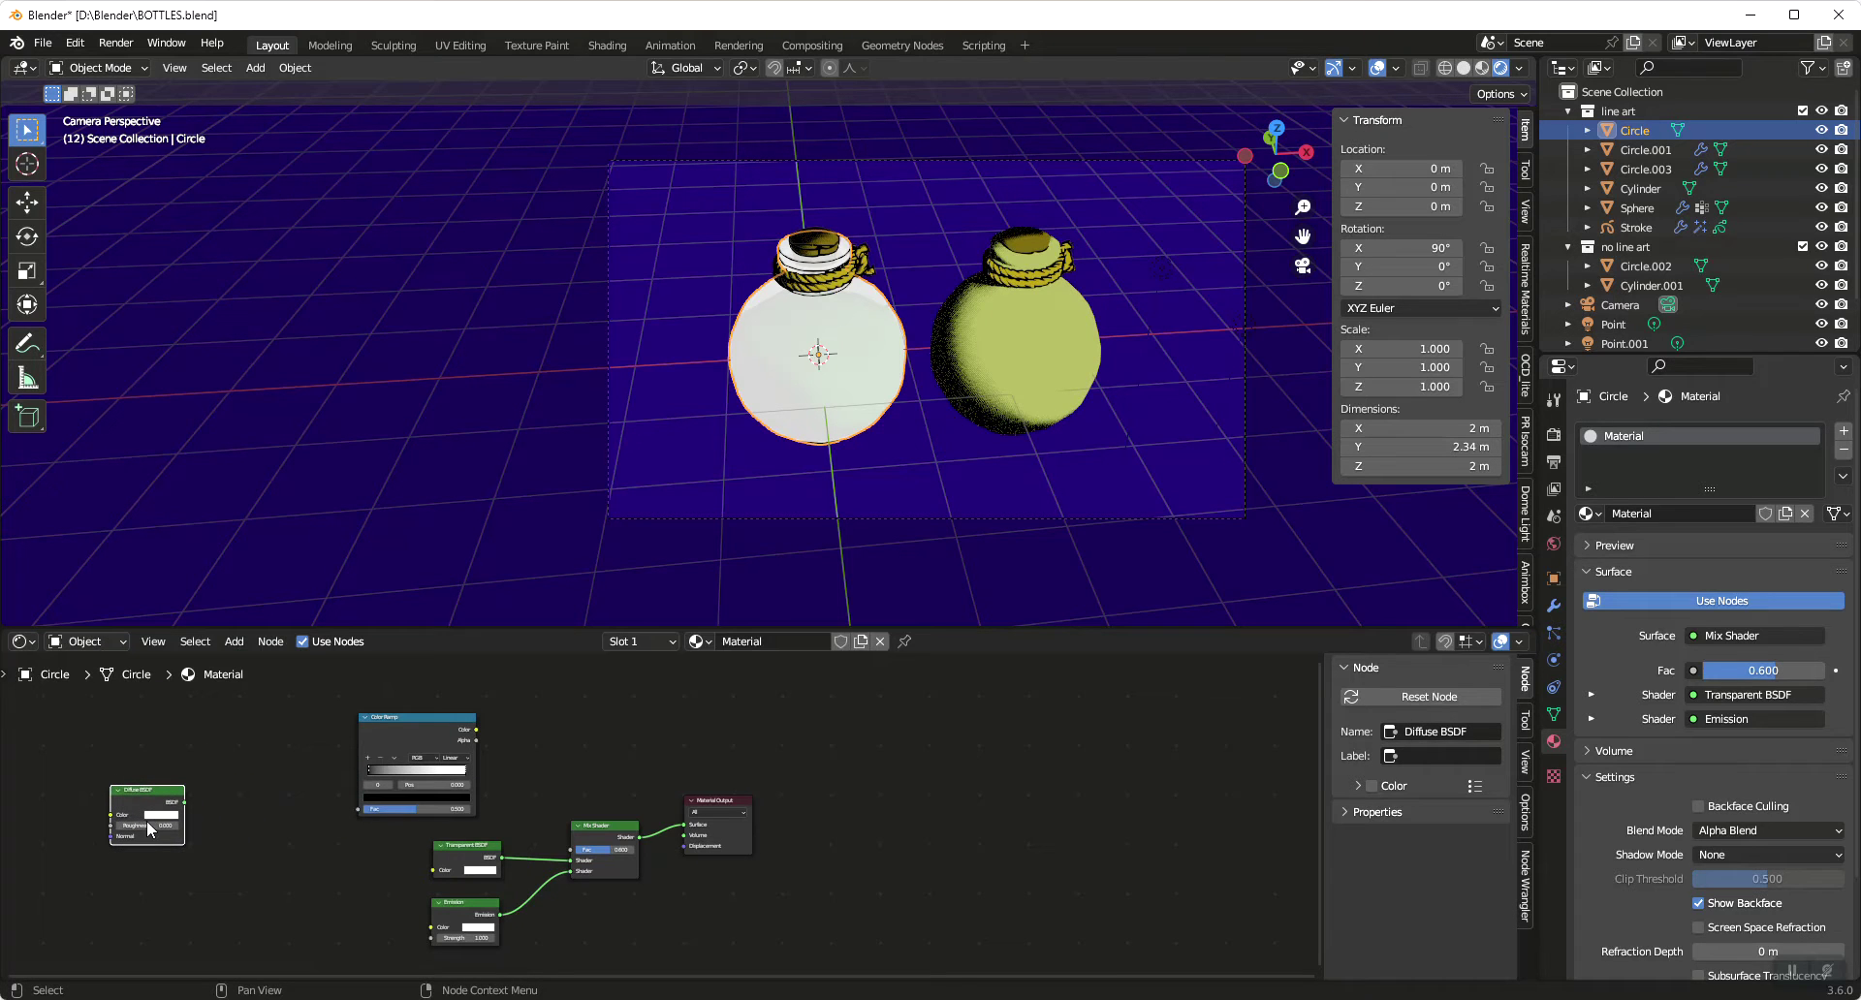
Add a Shader to RGB node fed by the Diffuse BSDF
key(shift+a)
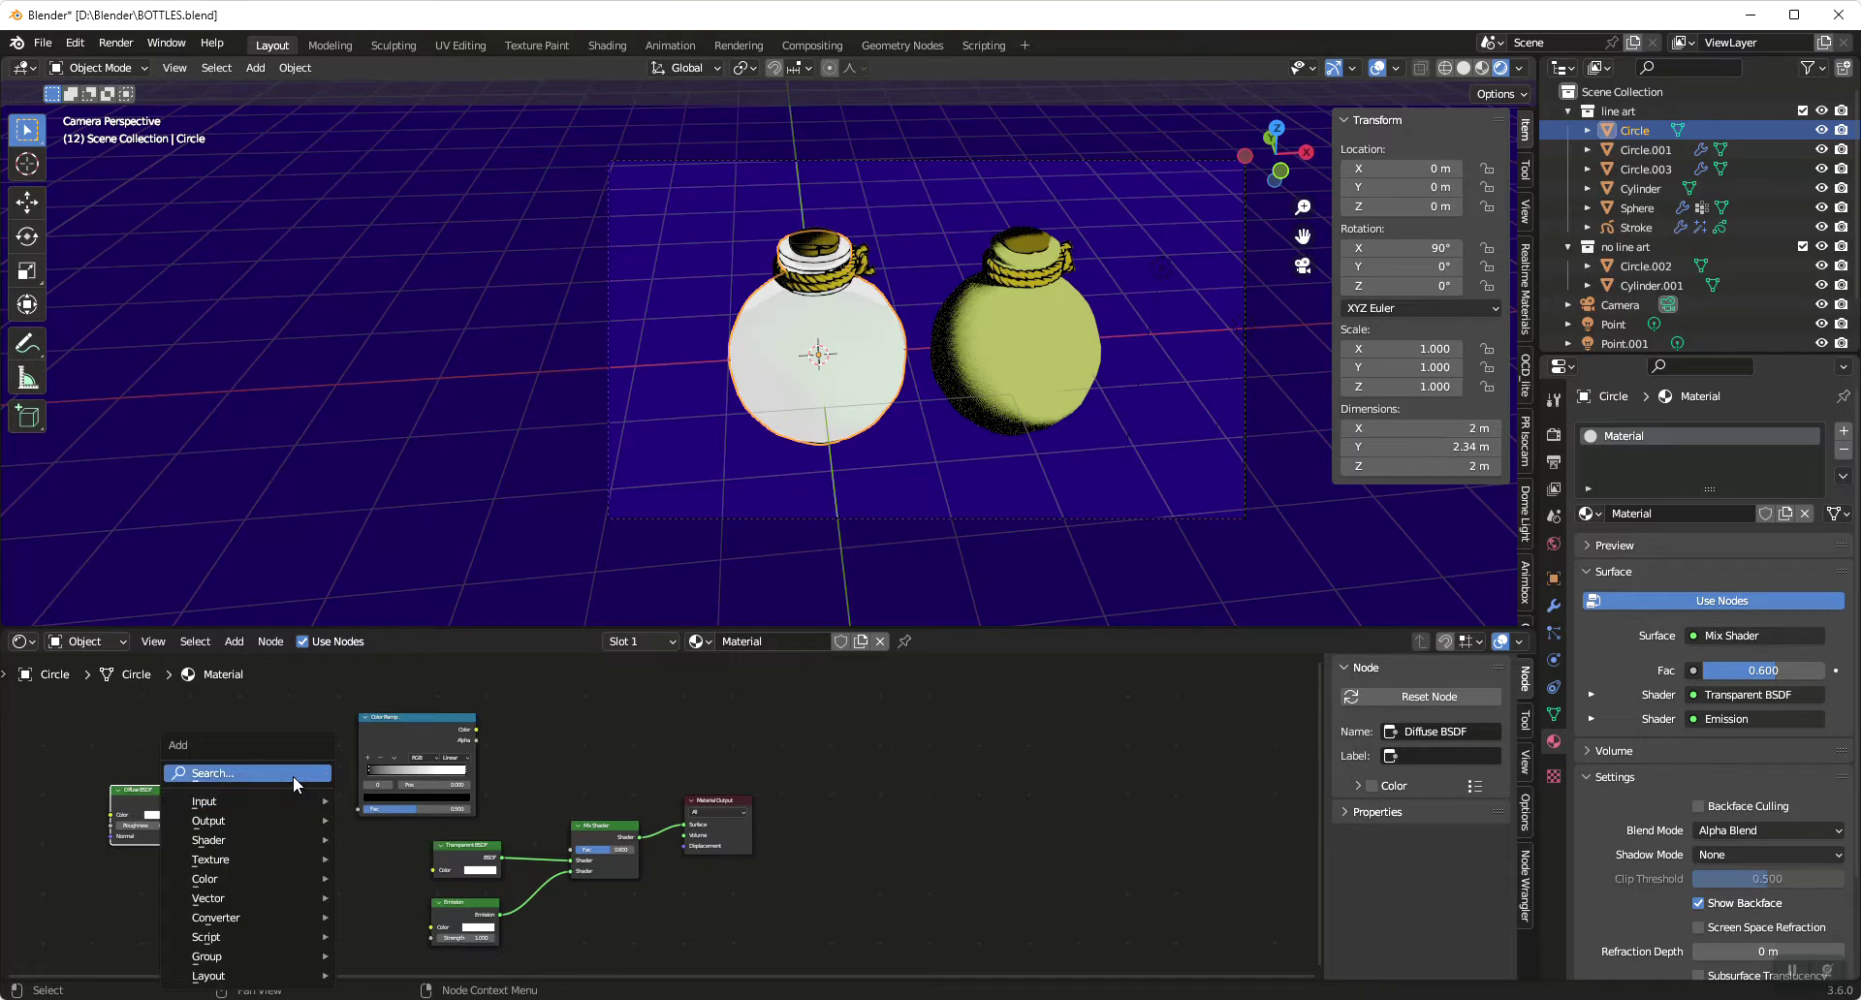
click(293, 774)
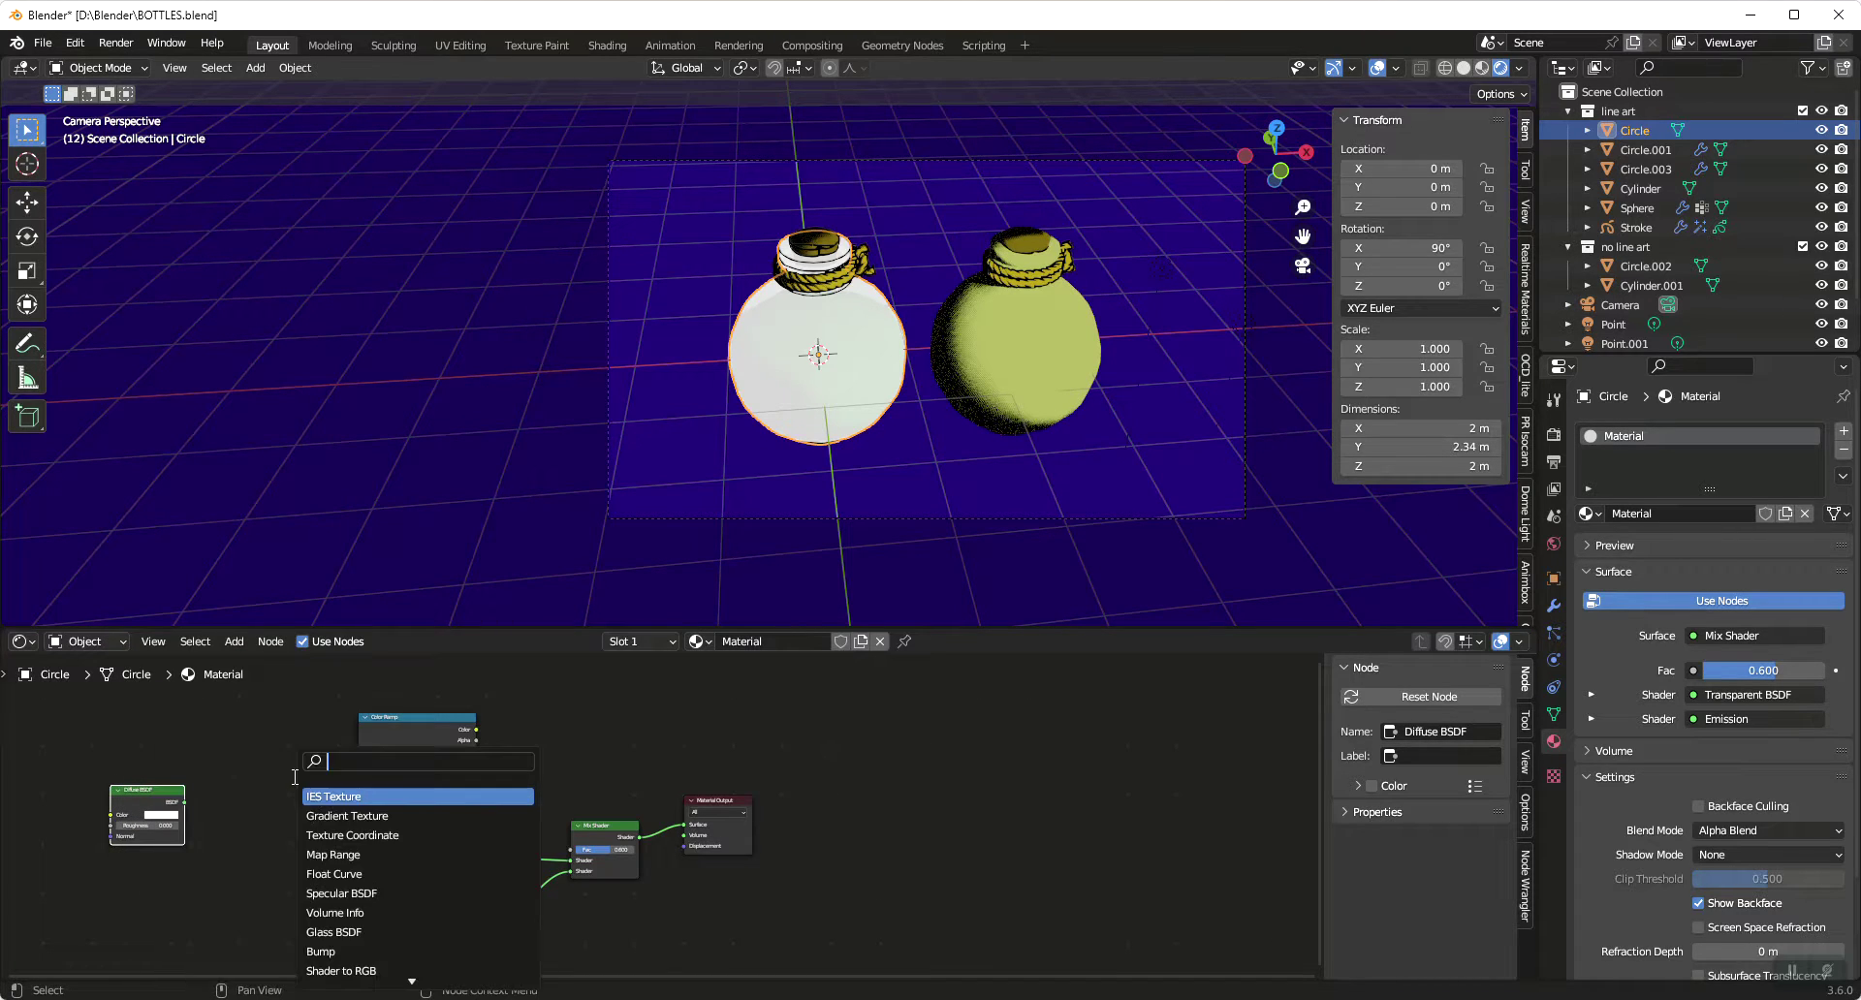
text(to)
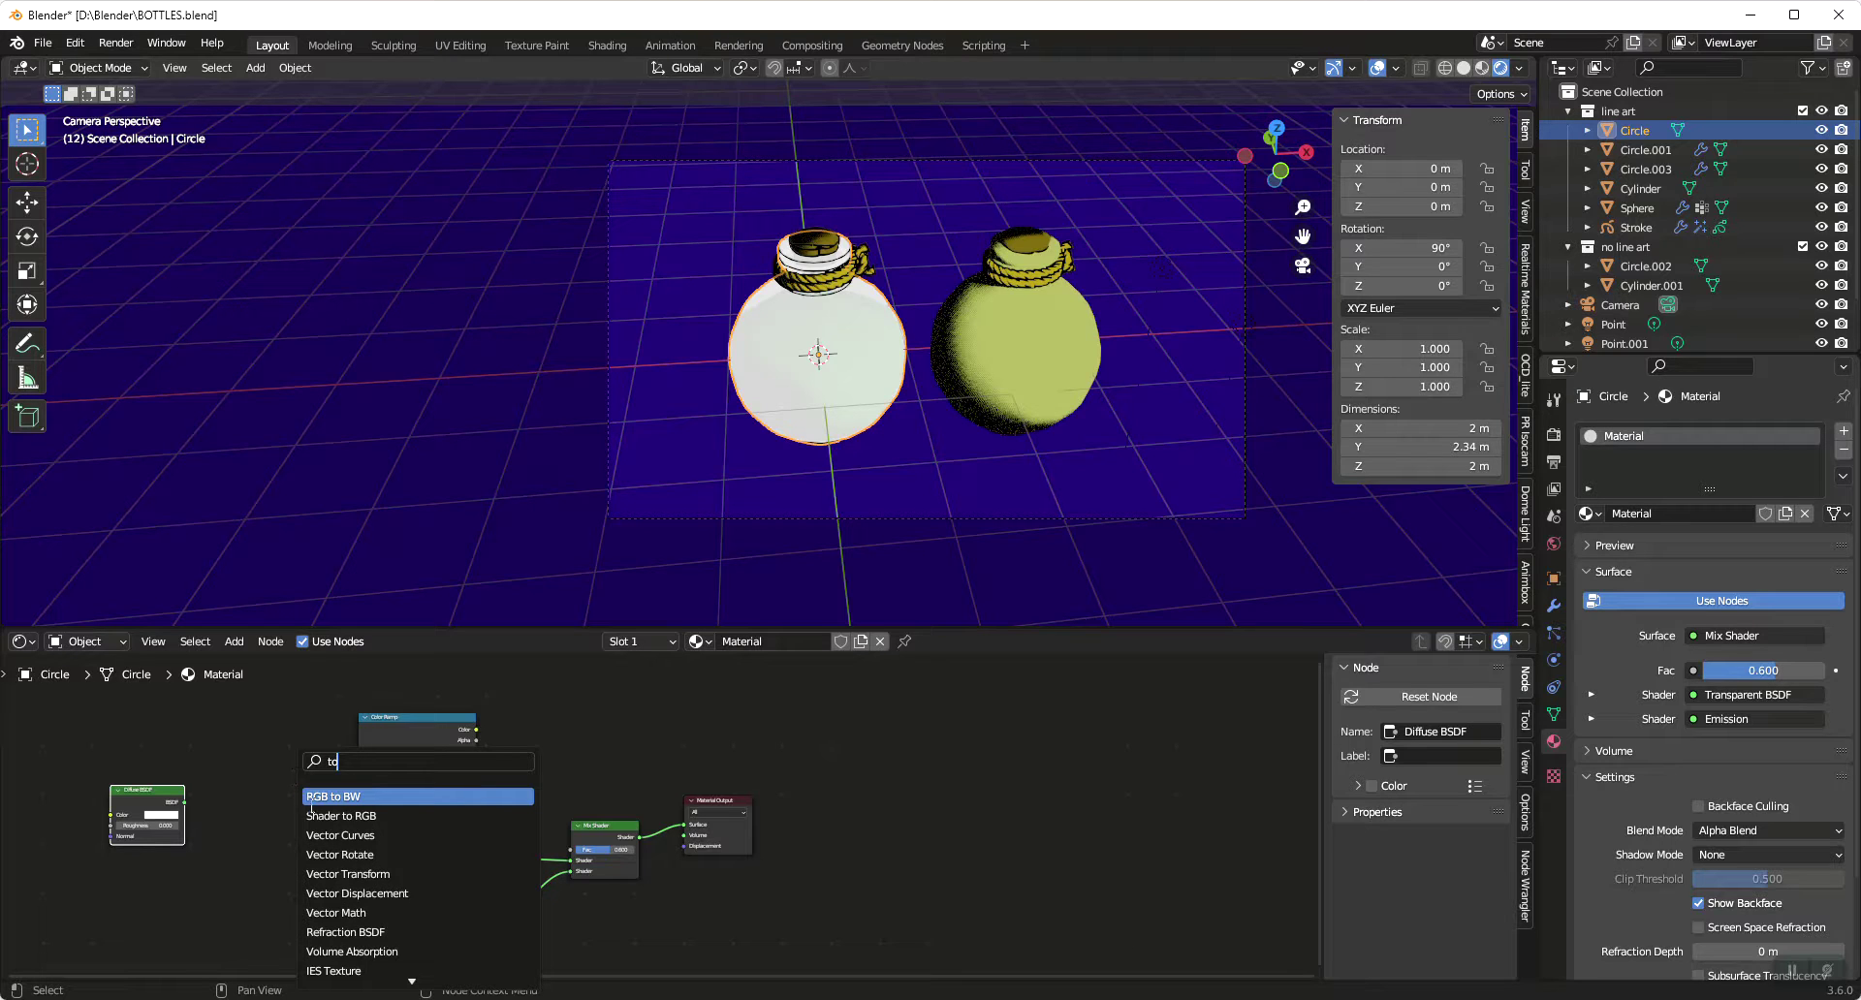
click(312, 815)
click(190, 800)
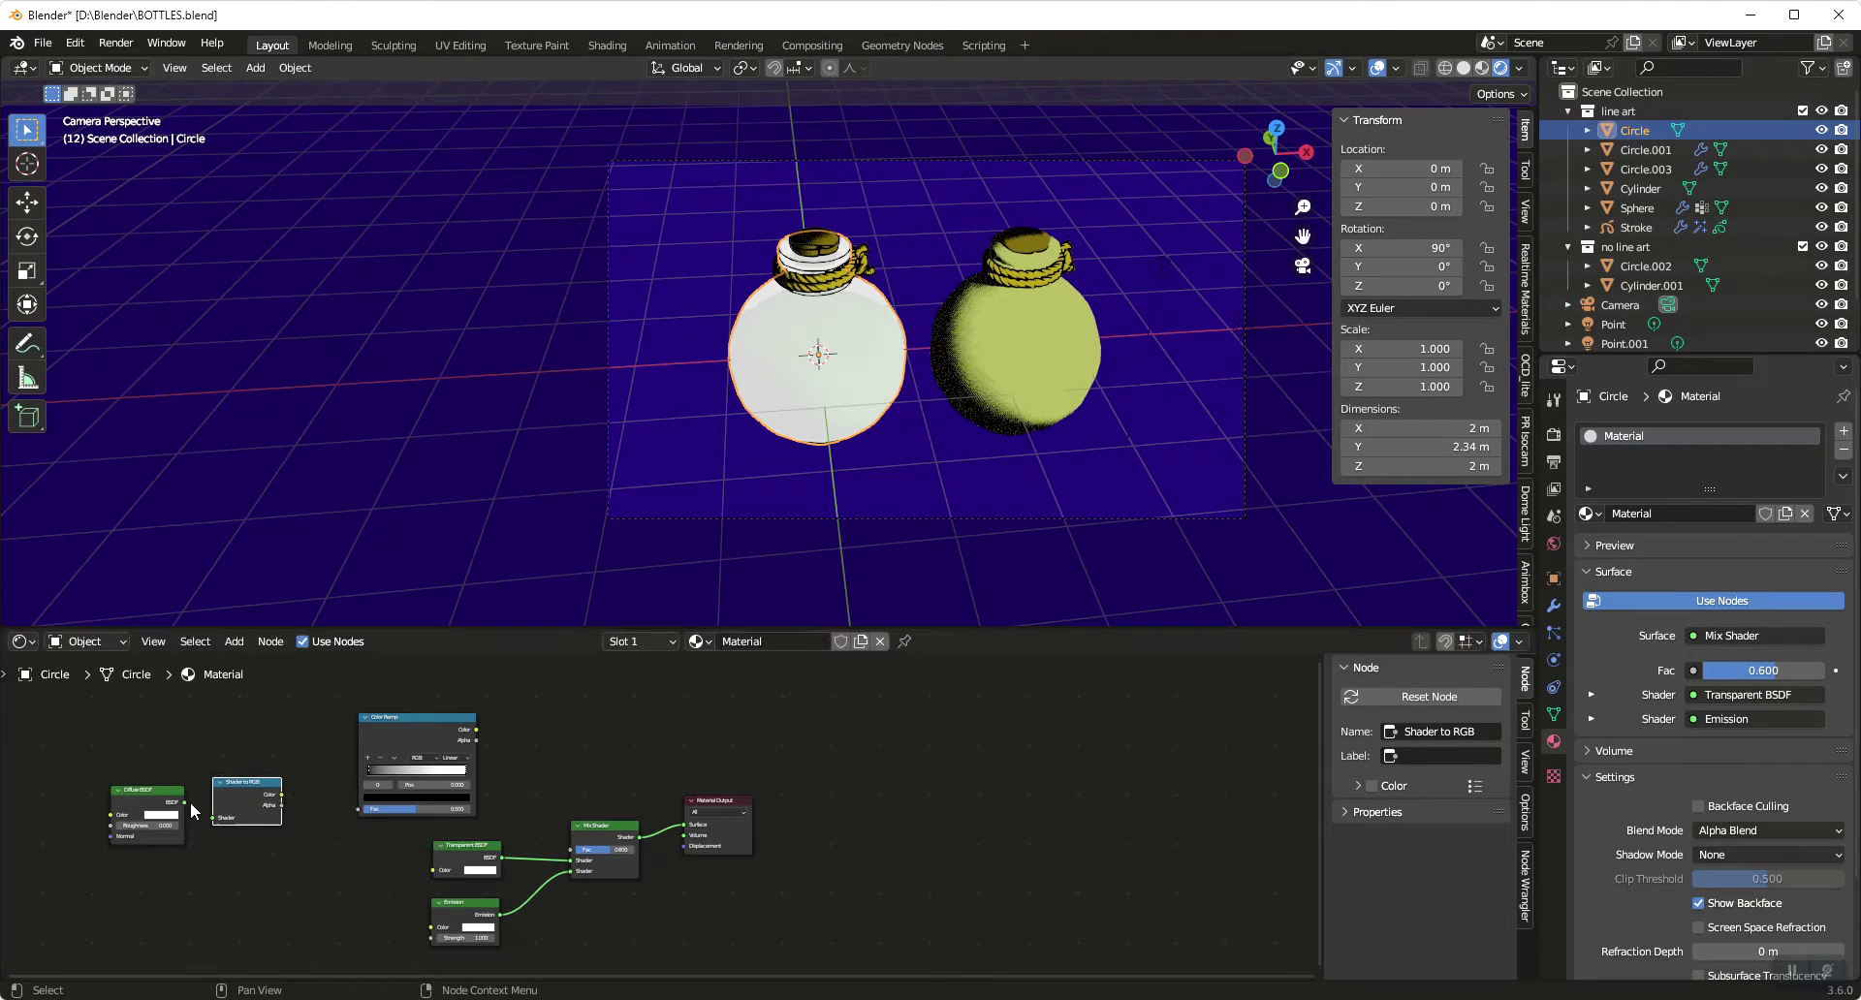
drag(184, 802, 357, 808)
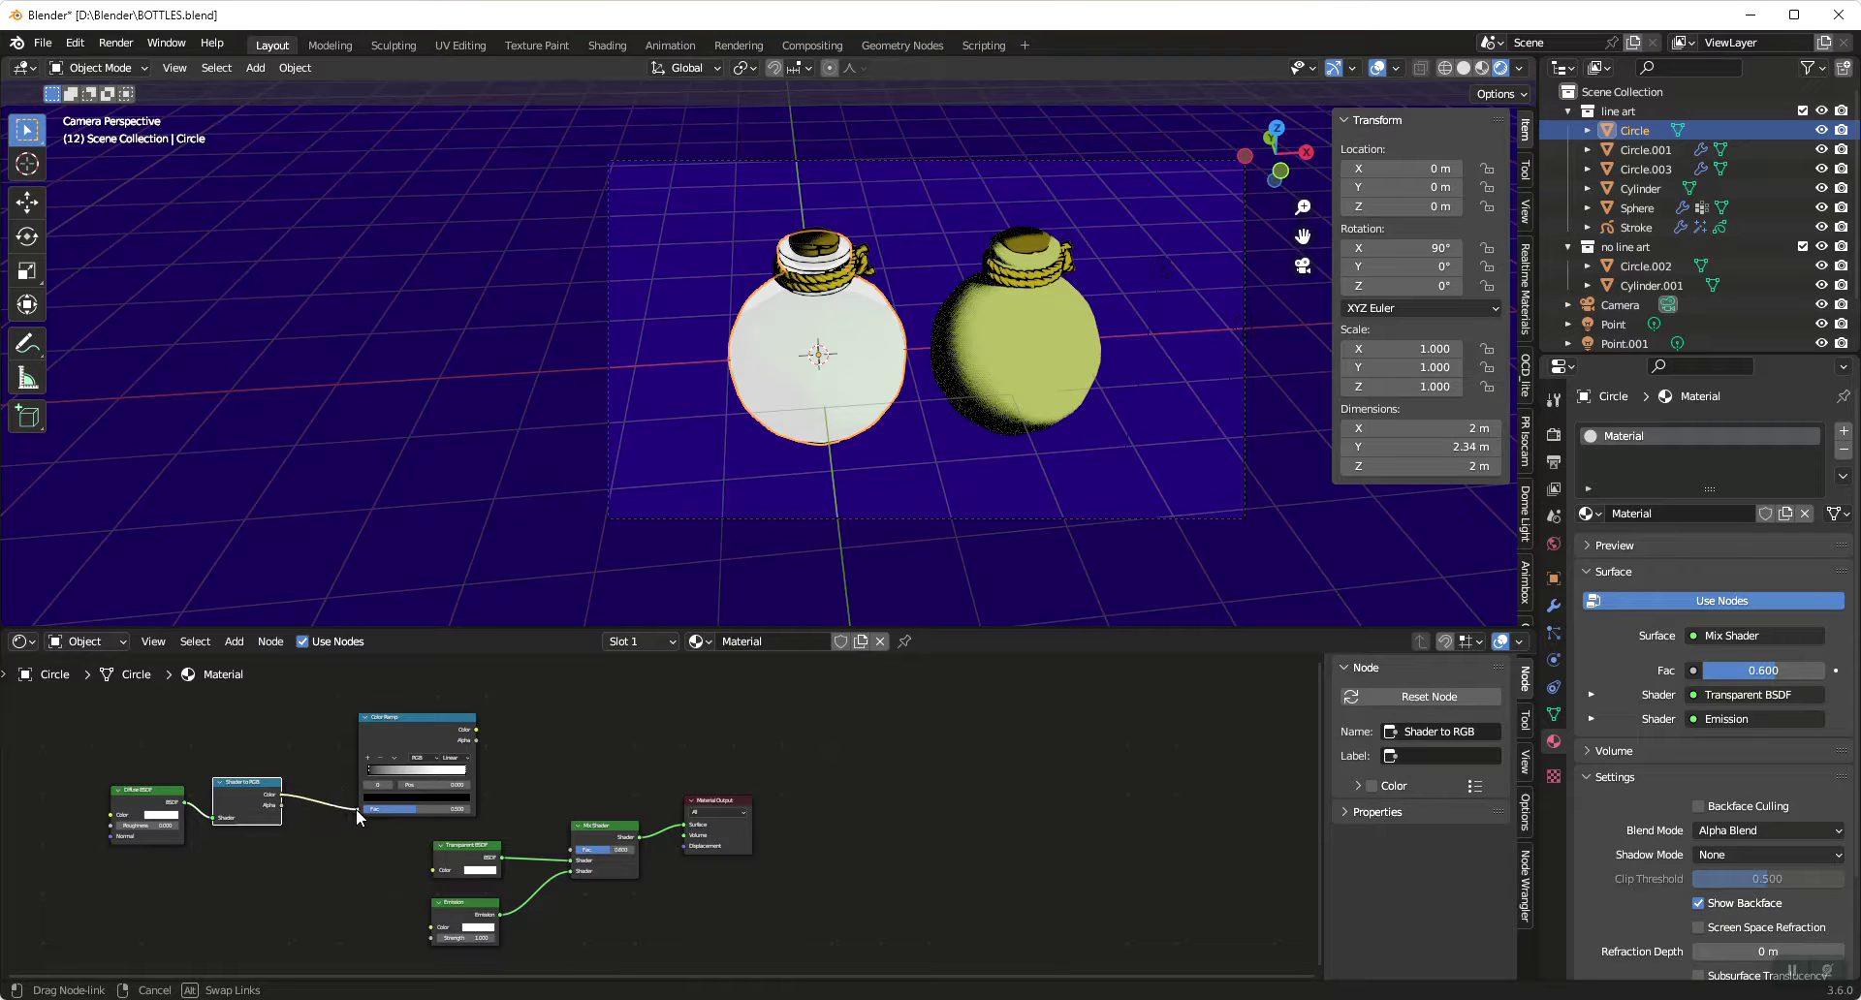
Set the Color Ramp to Constant interpolation and connect its Color to Mix Shader Fac
click(450, 759)
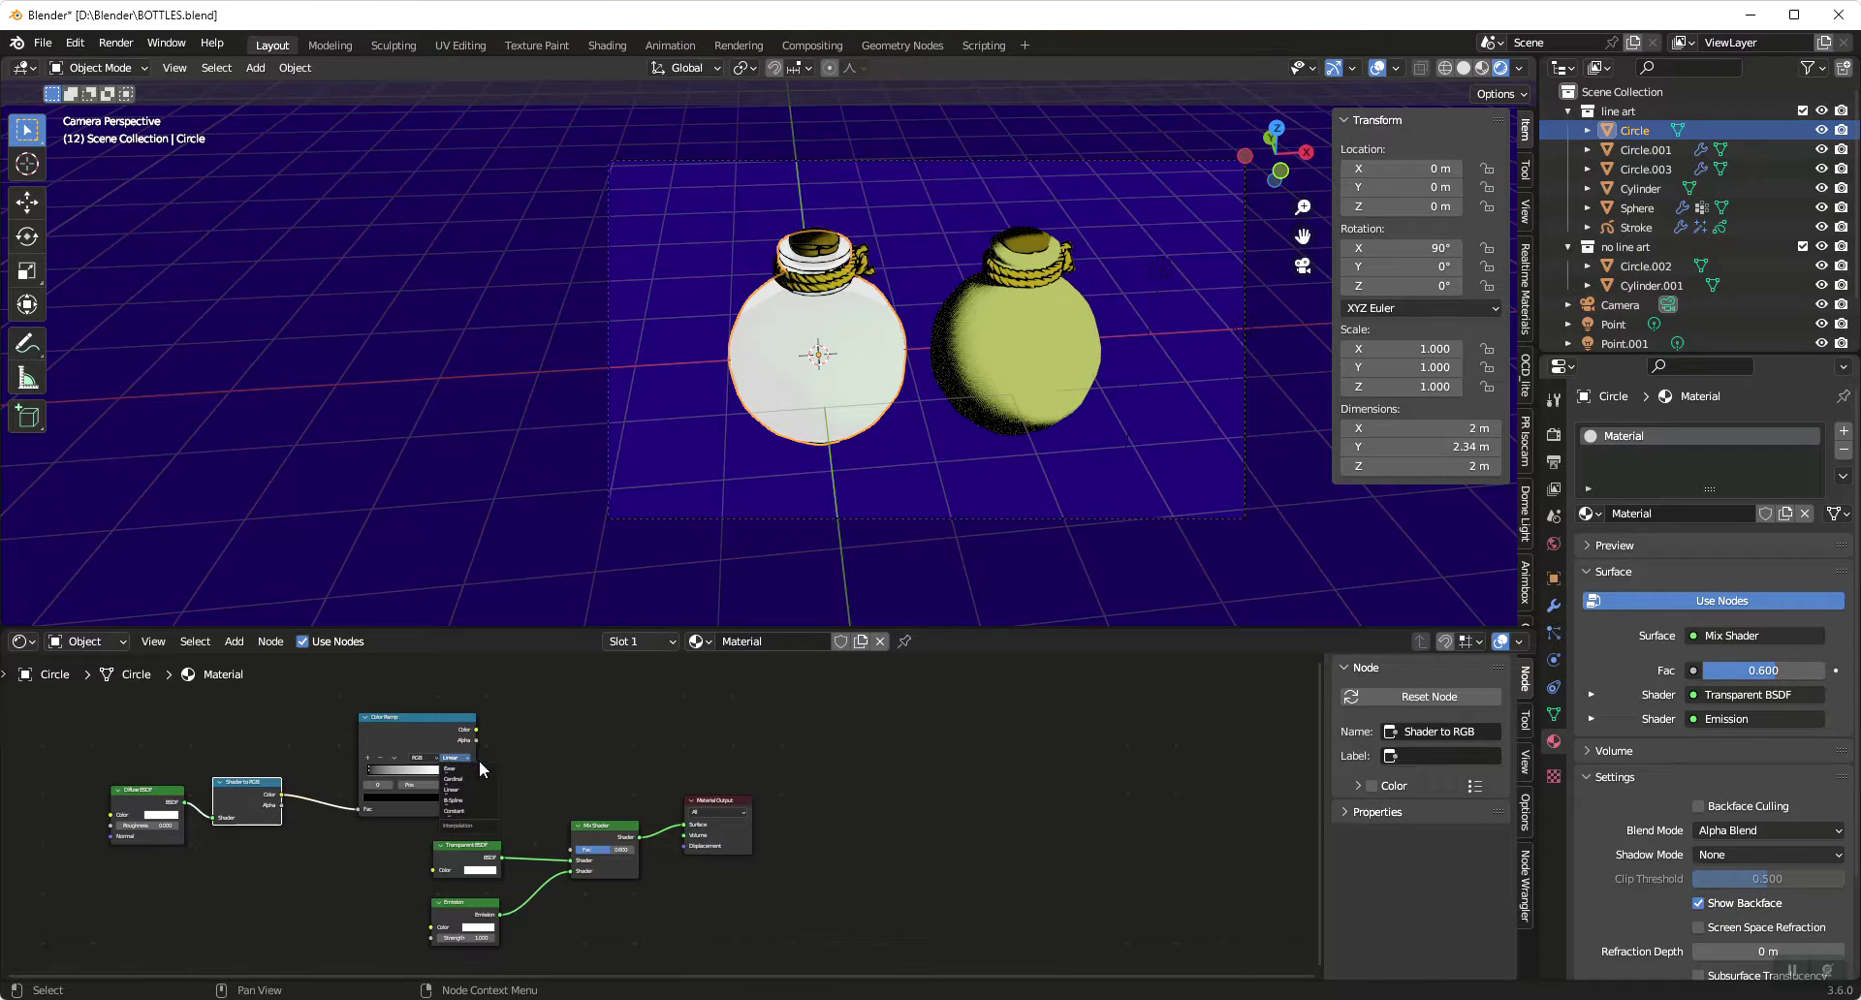
click(461, 808)
click(462, 772)
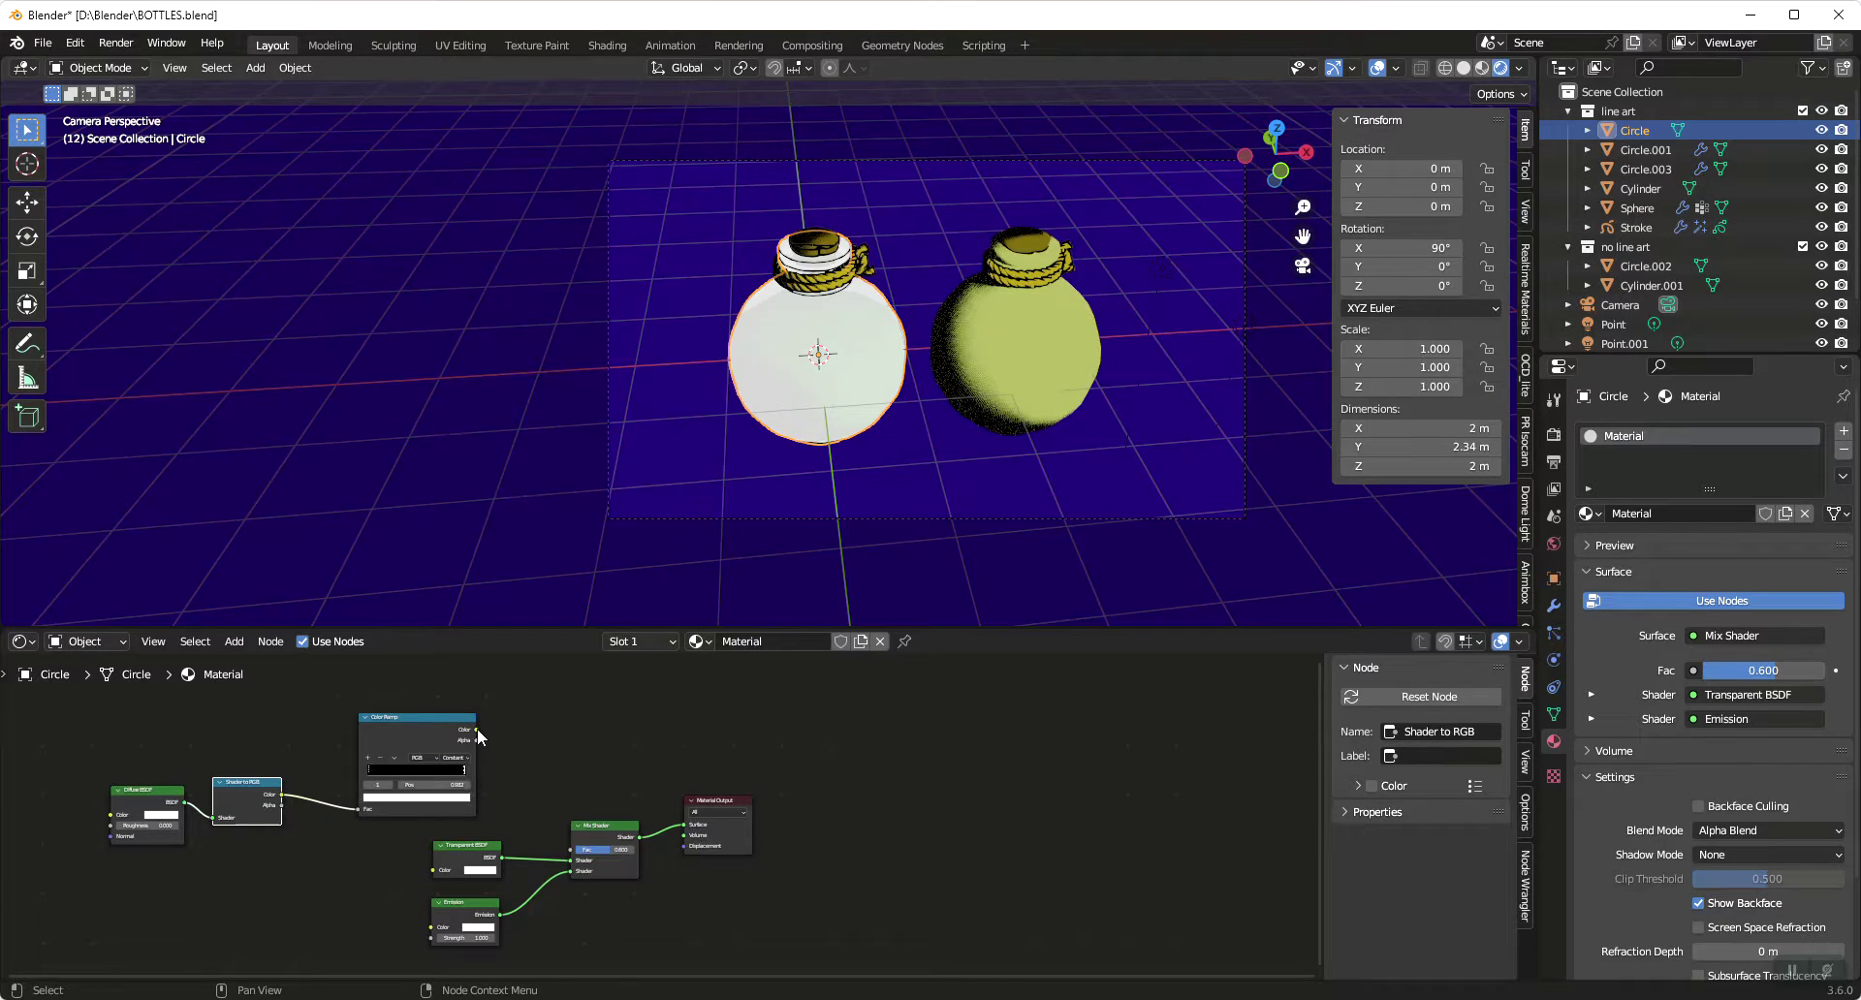
drag(477, 729, 570, 850)
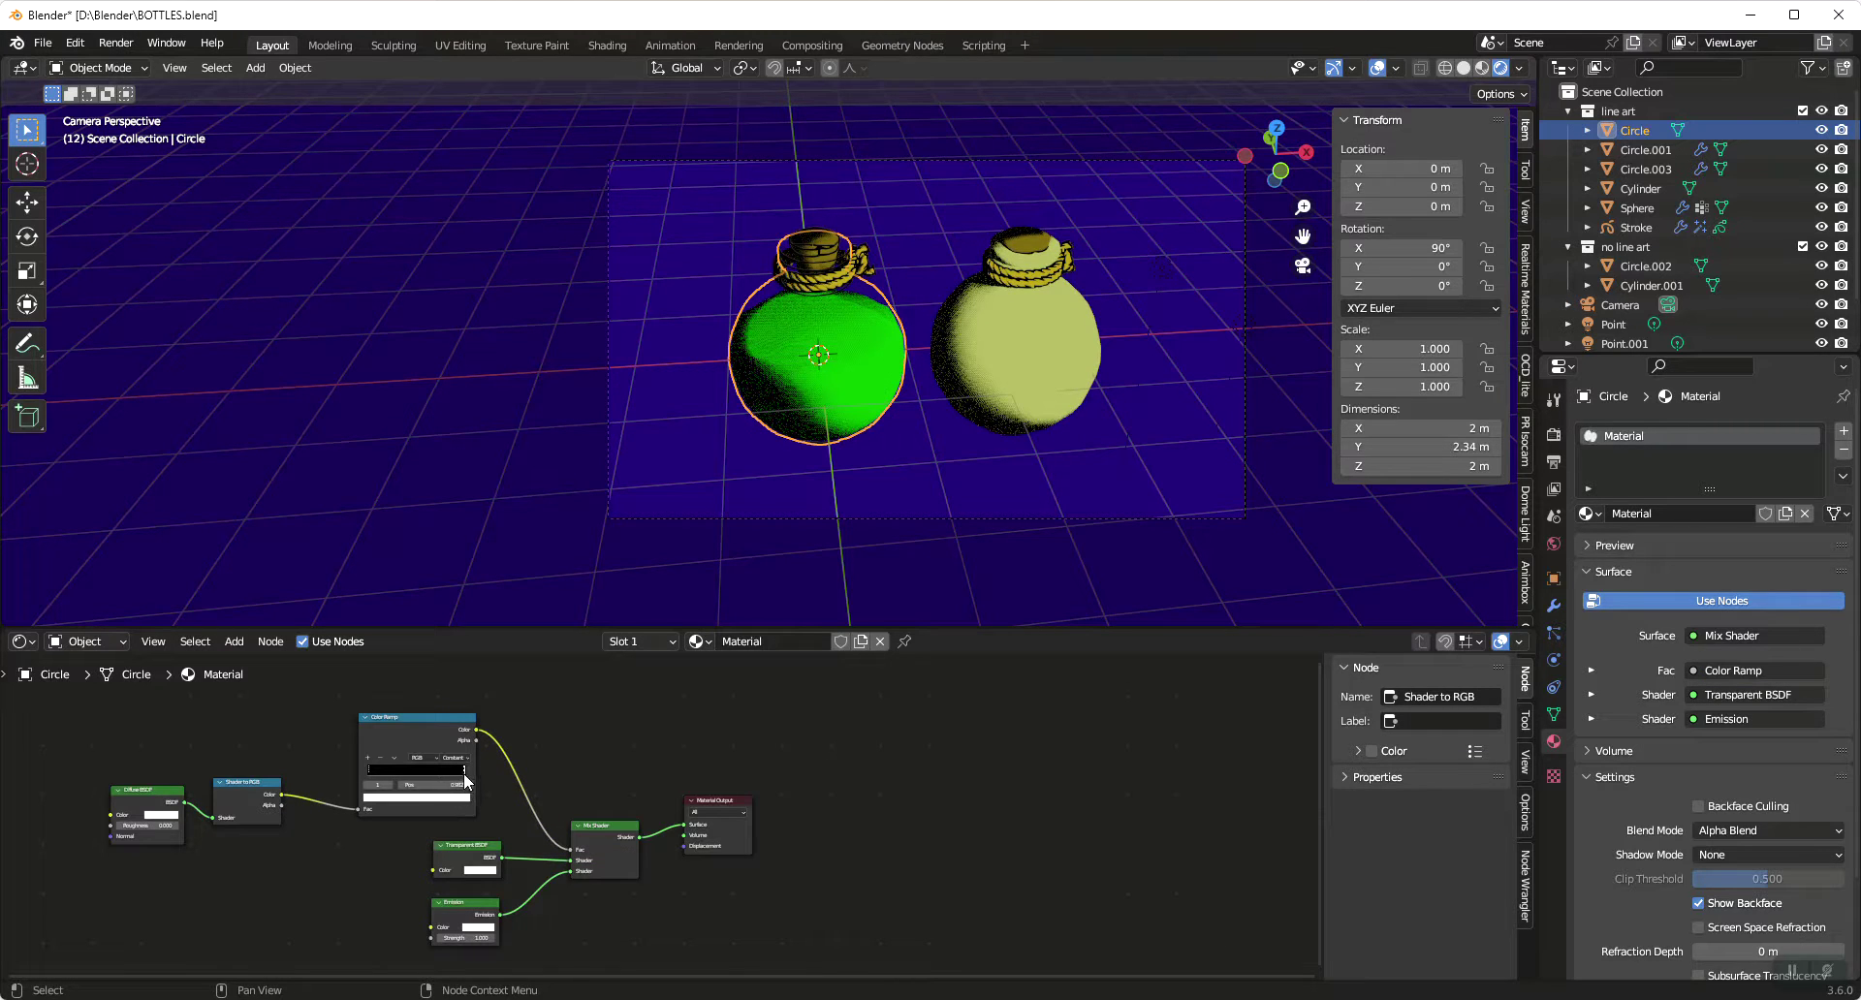
Shift the ramp's white stop and move the Point light to about (0.96, -2.15, 2.09) m
drag(463, 772, 454, 781)
scroll(1654, 320, down, 2)
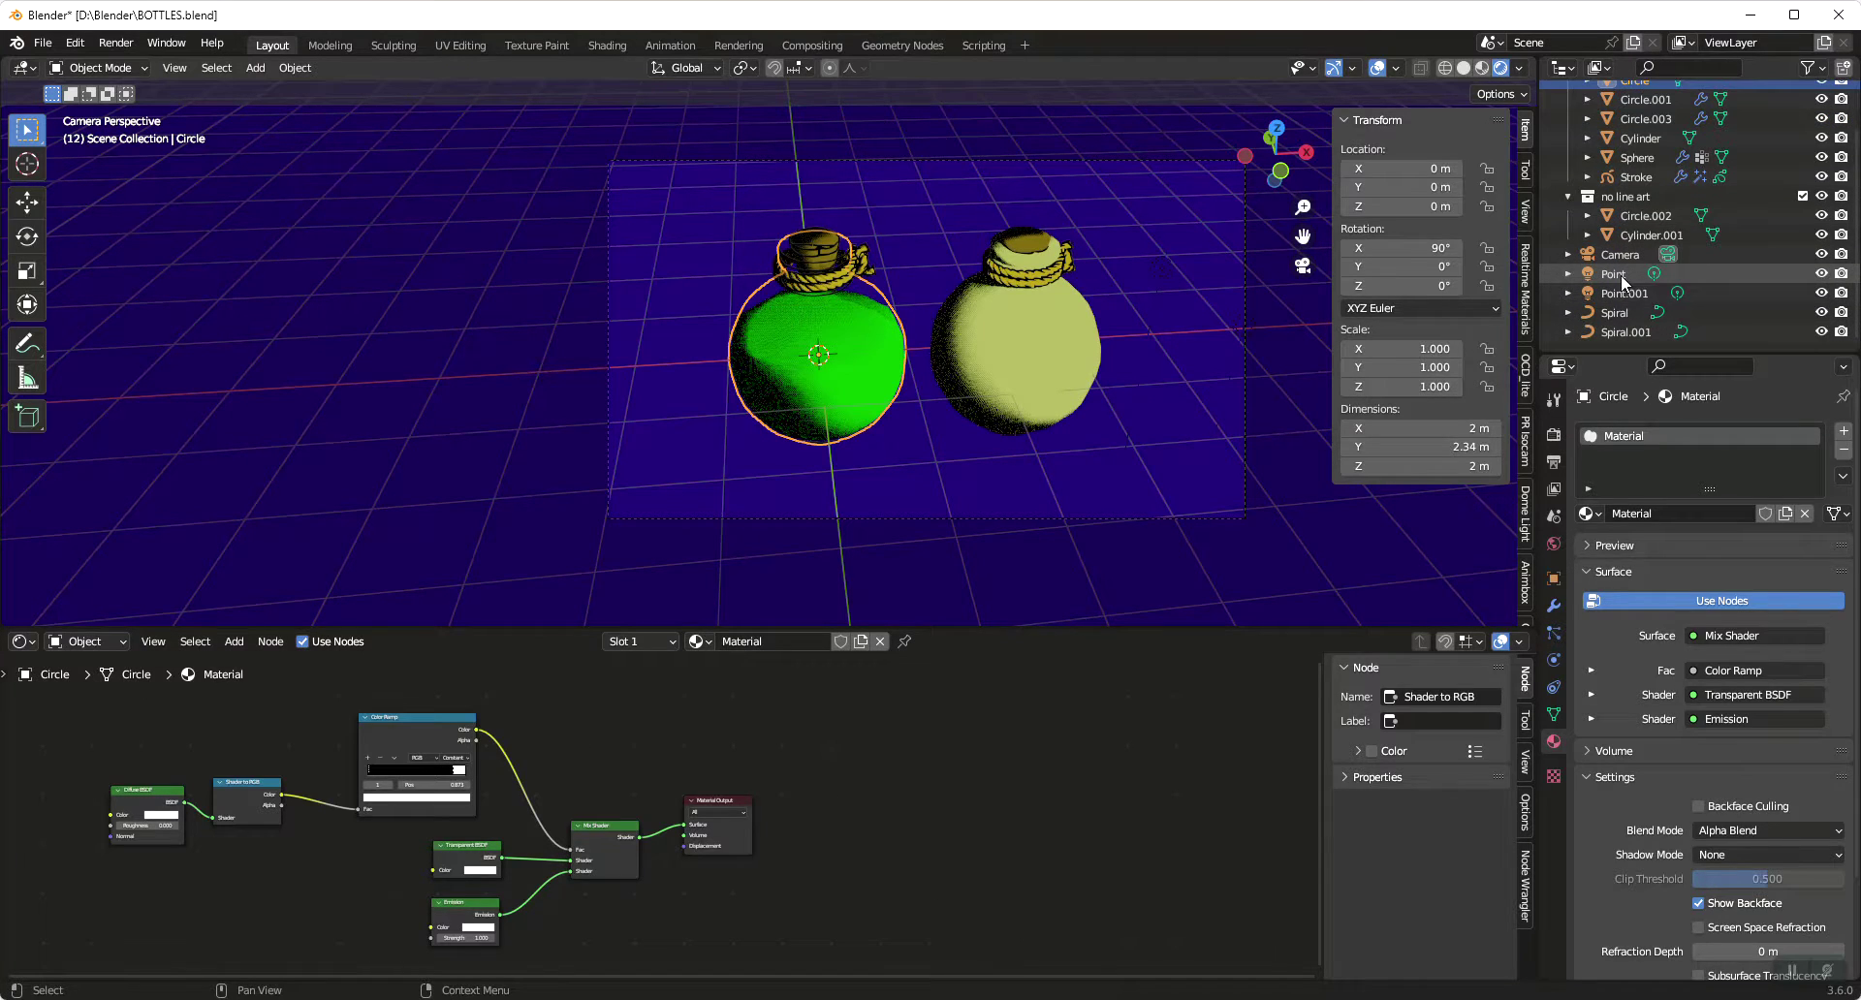
click(1622, 278)
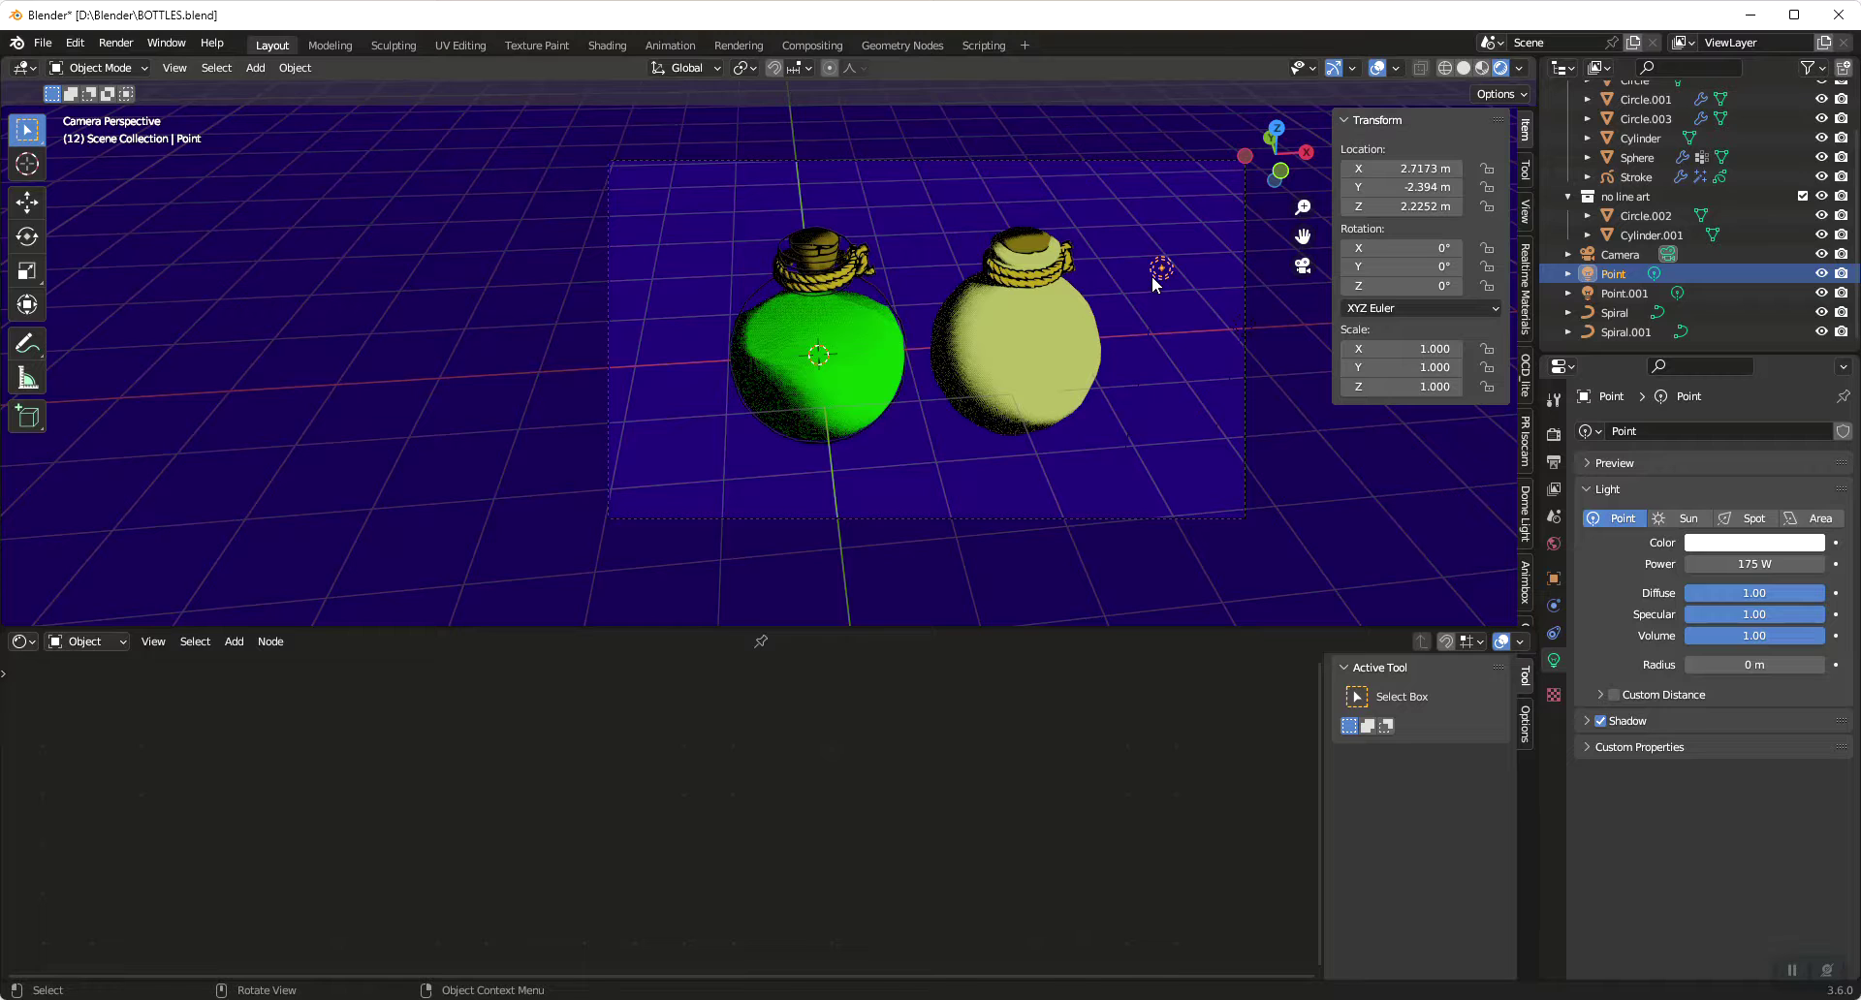
key(g)
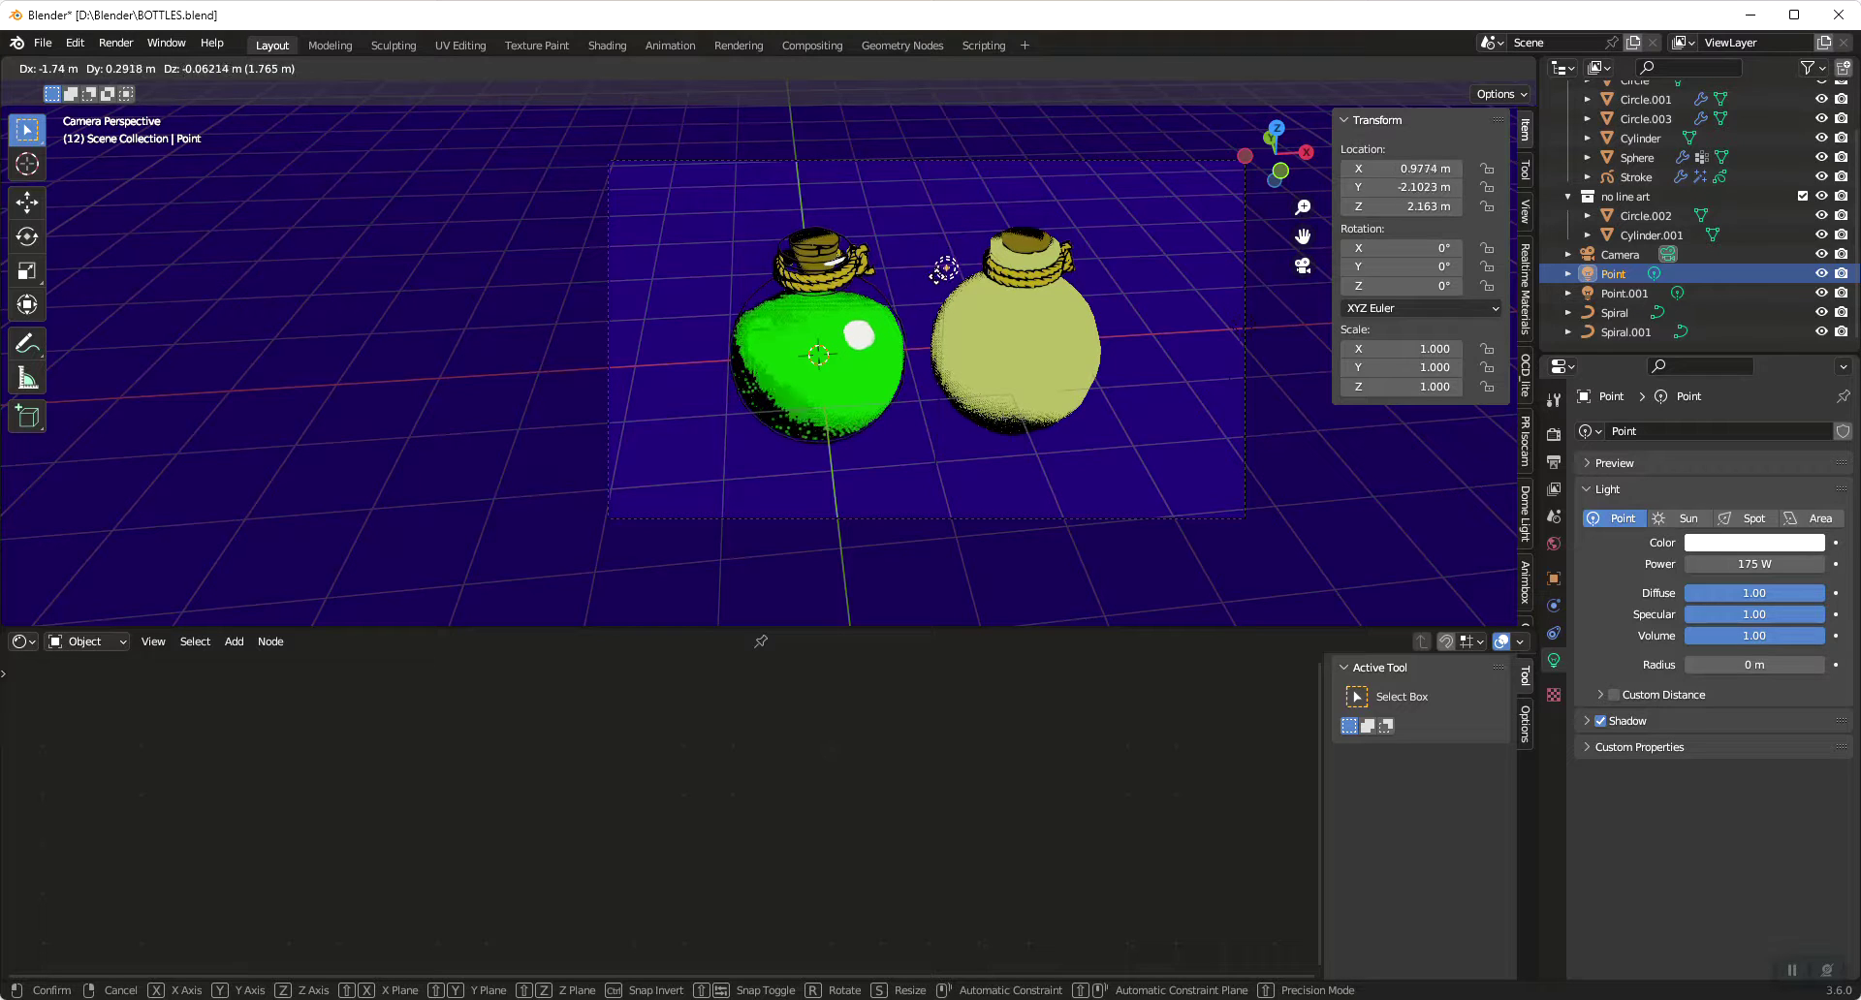
click(955, 332)
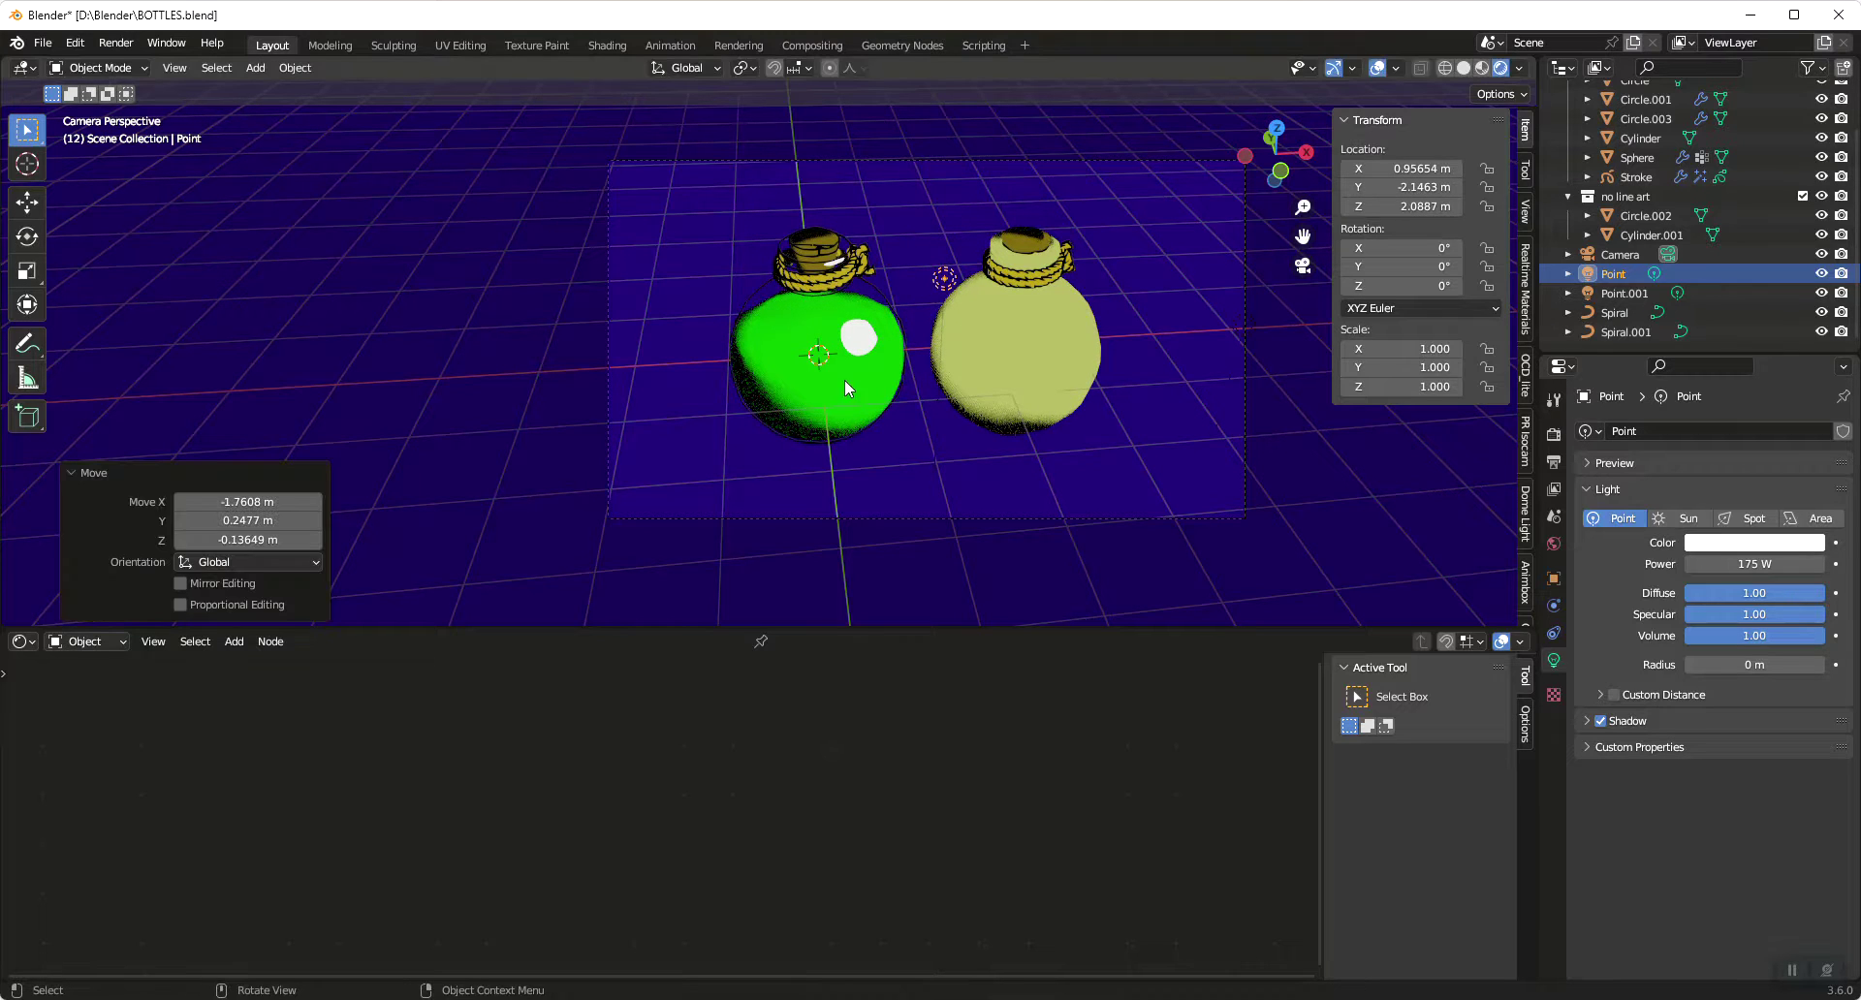
click(838, 438)
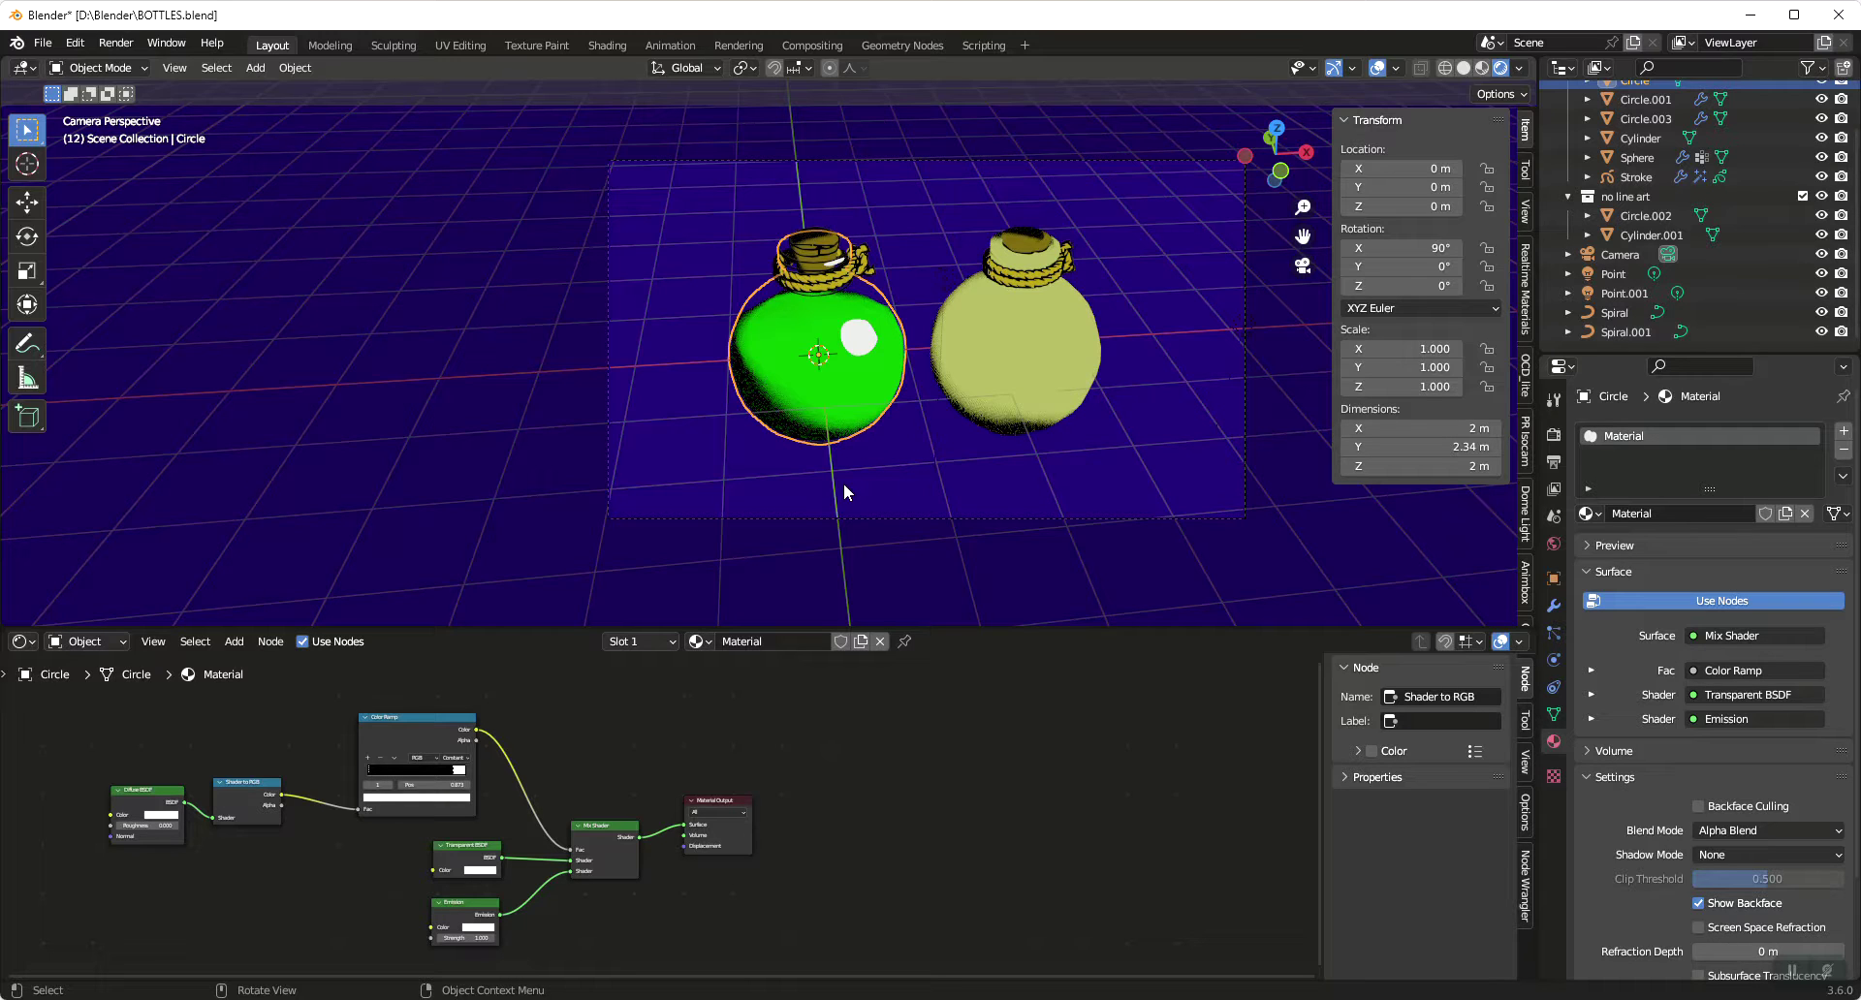
click(1026, 323)
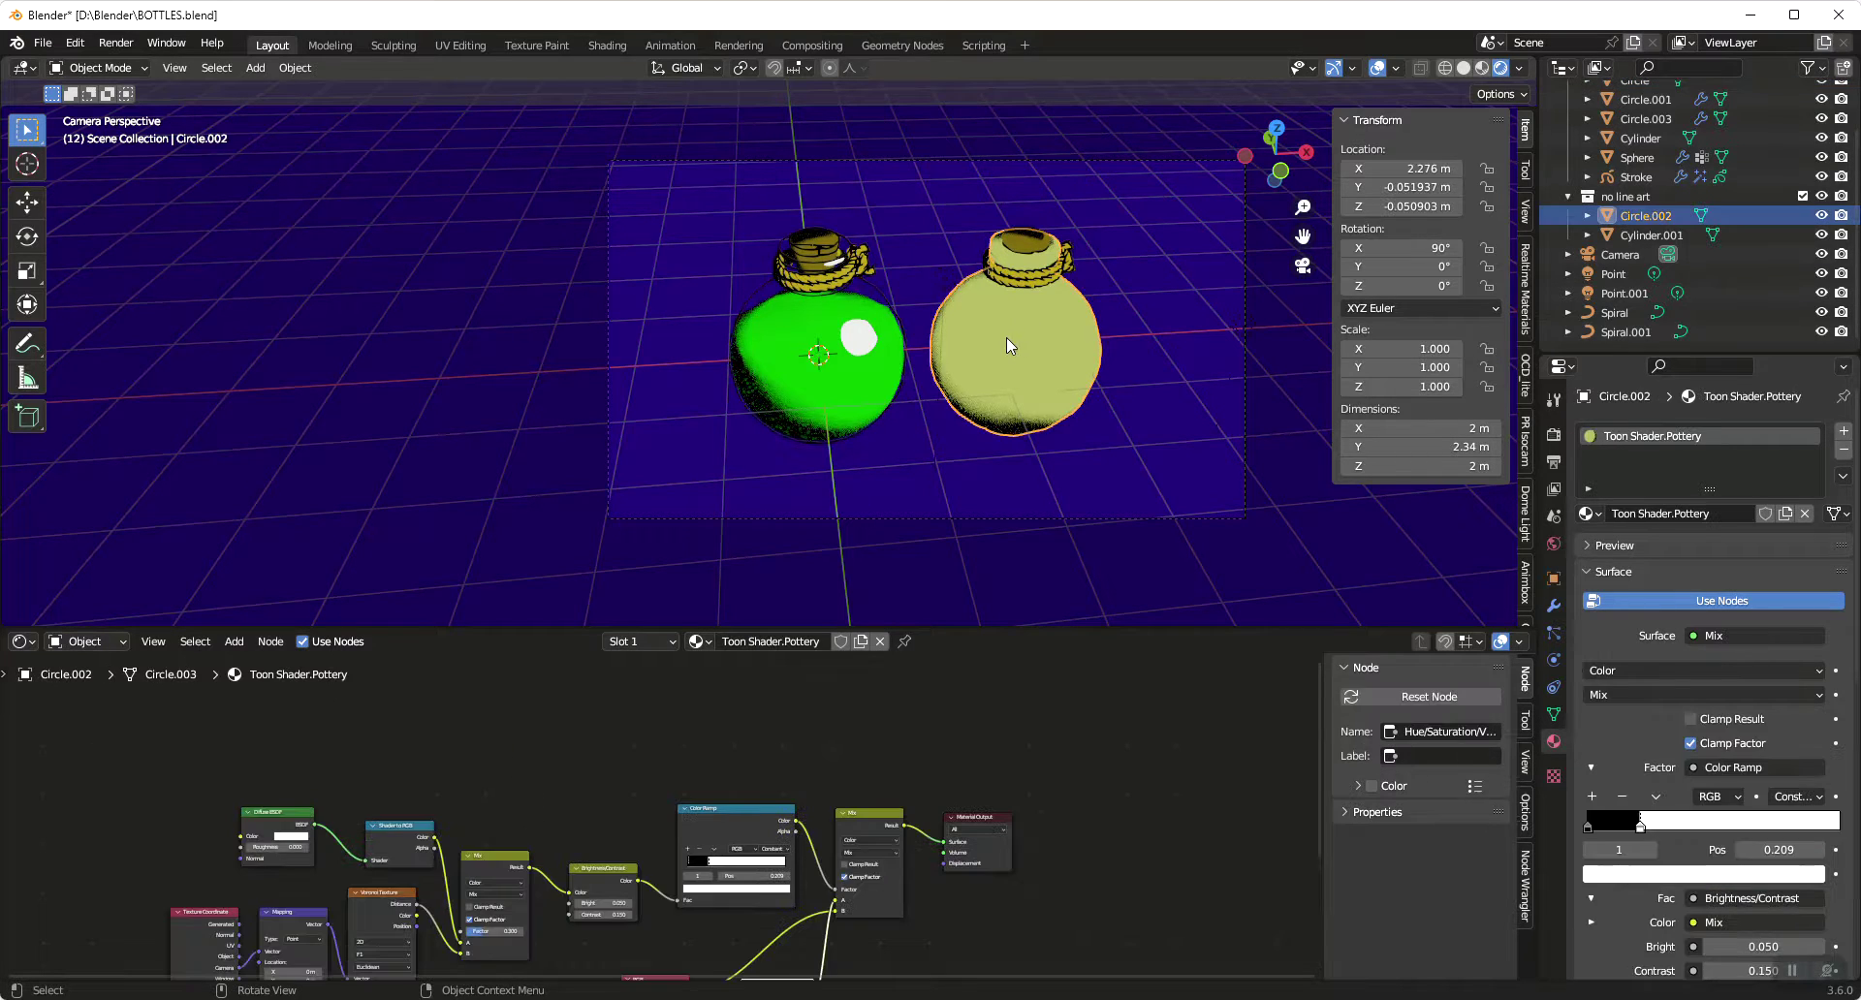
Assign the shared Transparent/Emission Material to the right flask, Circle.002
click(1599, 514)
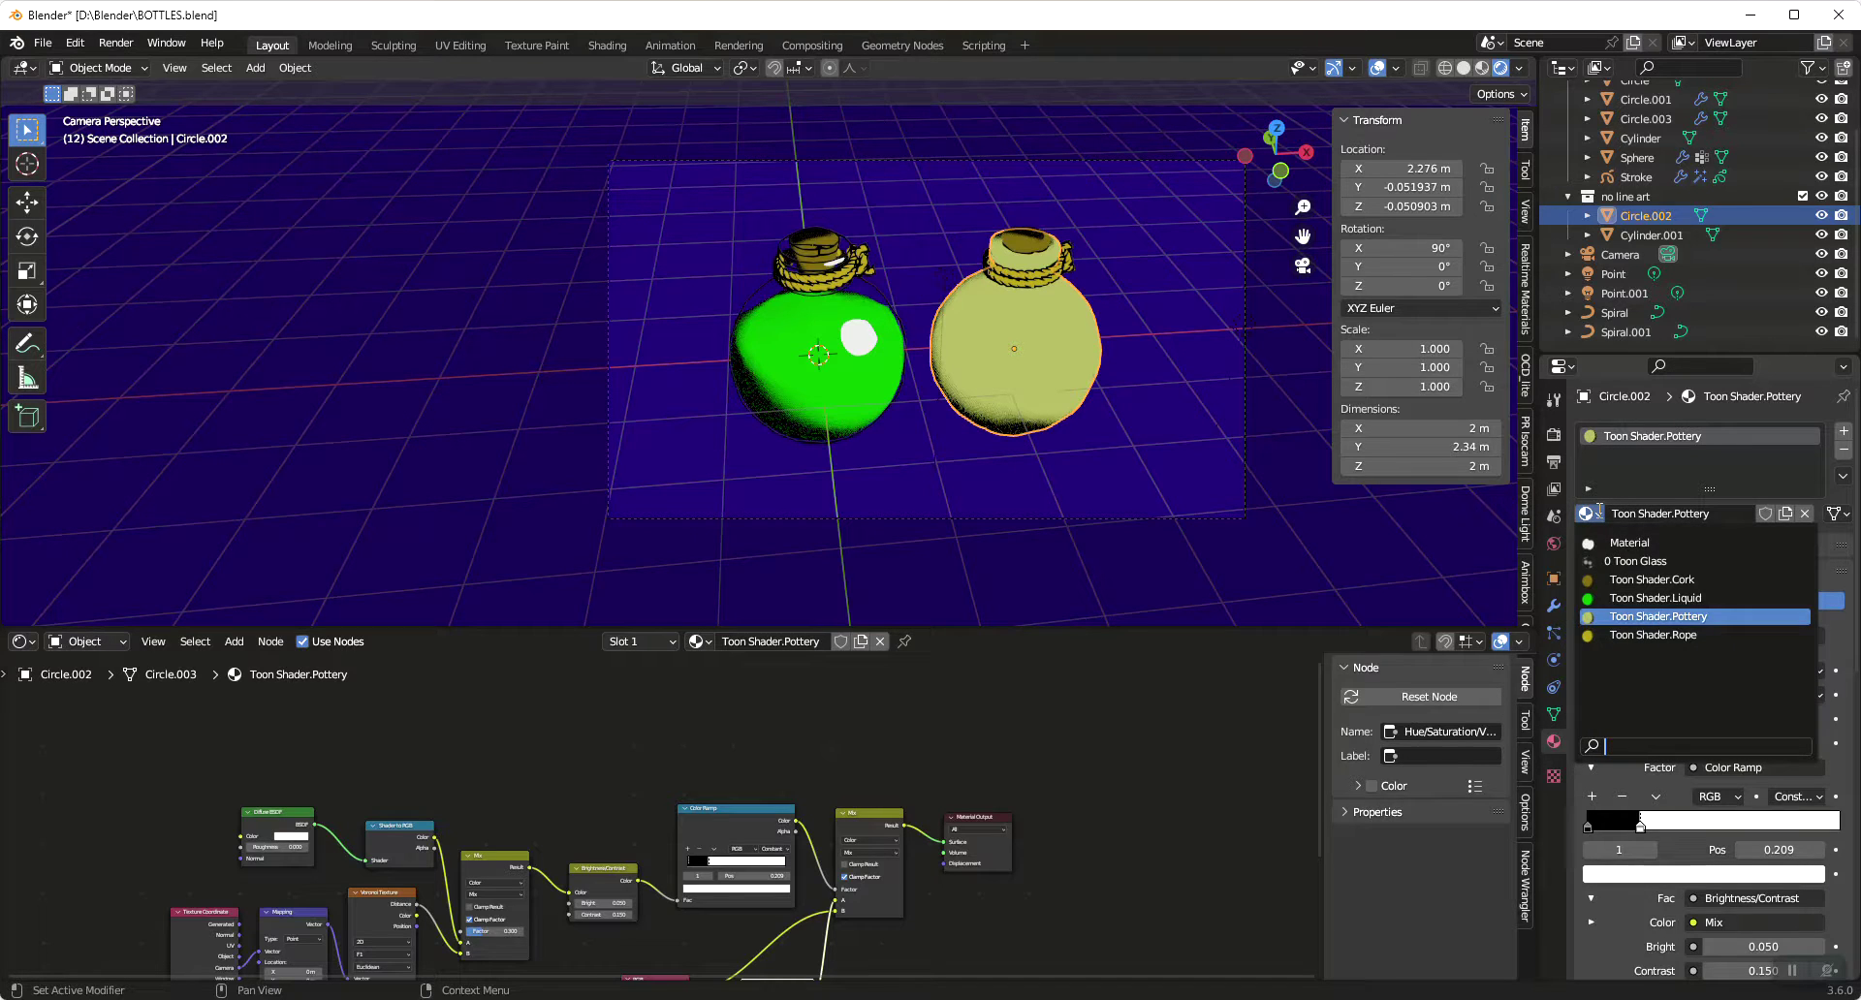
click(1632, 544)
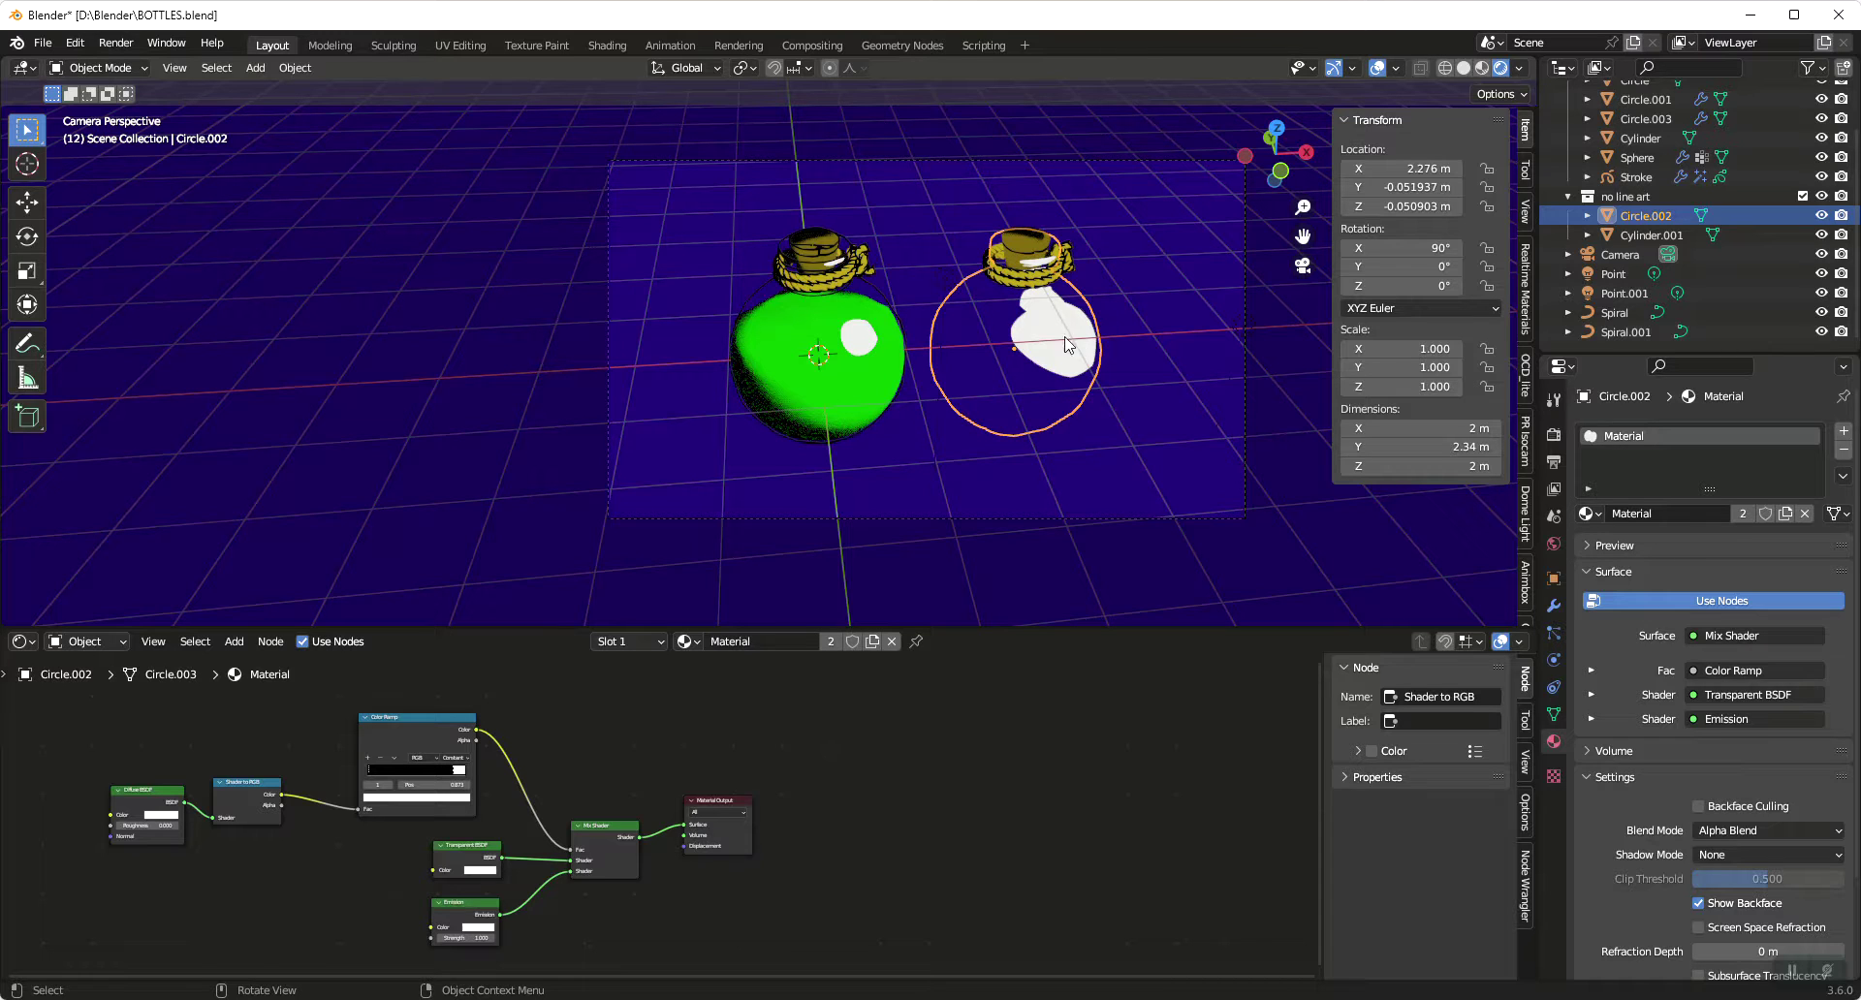
middle_drag(562, 751, 553, 793)
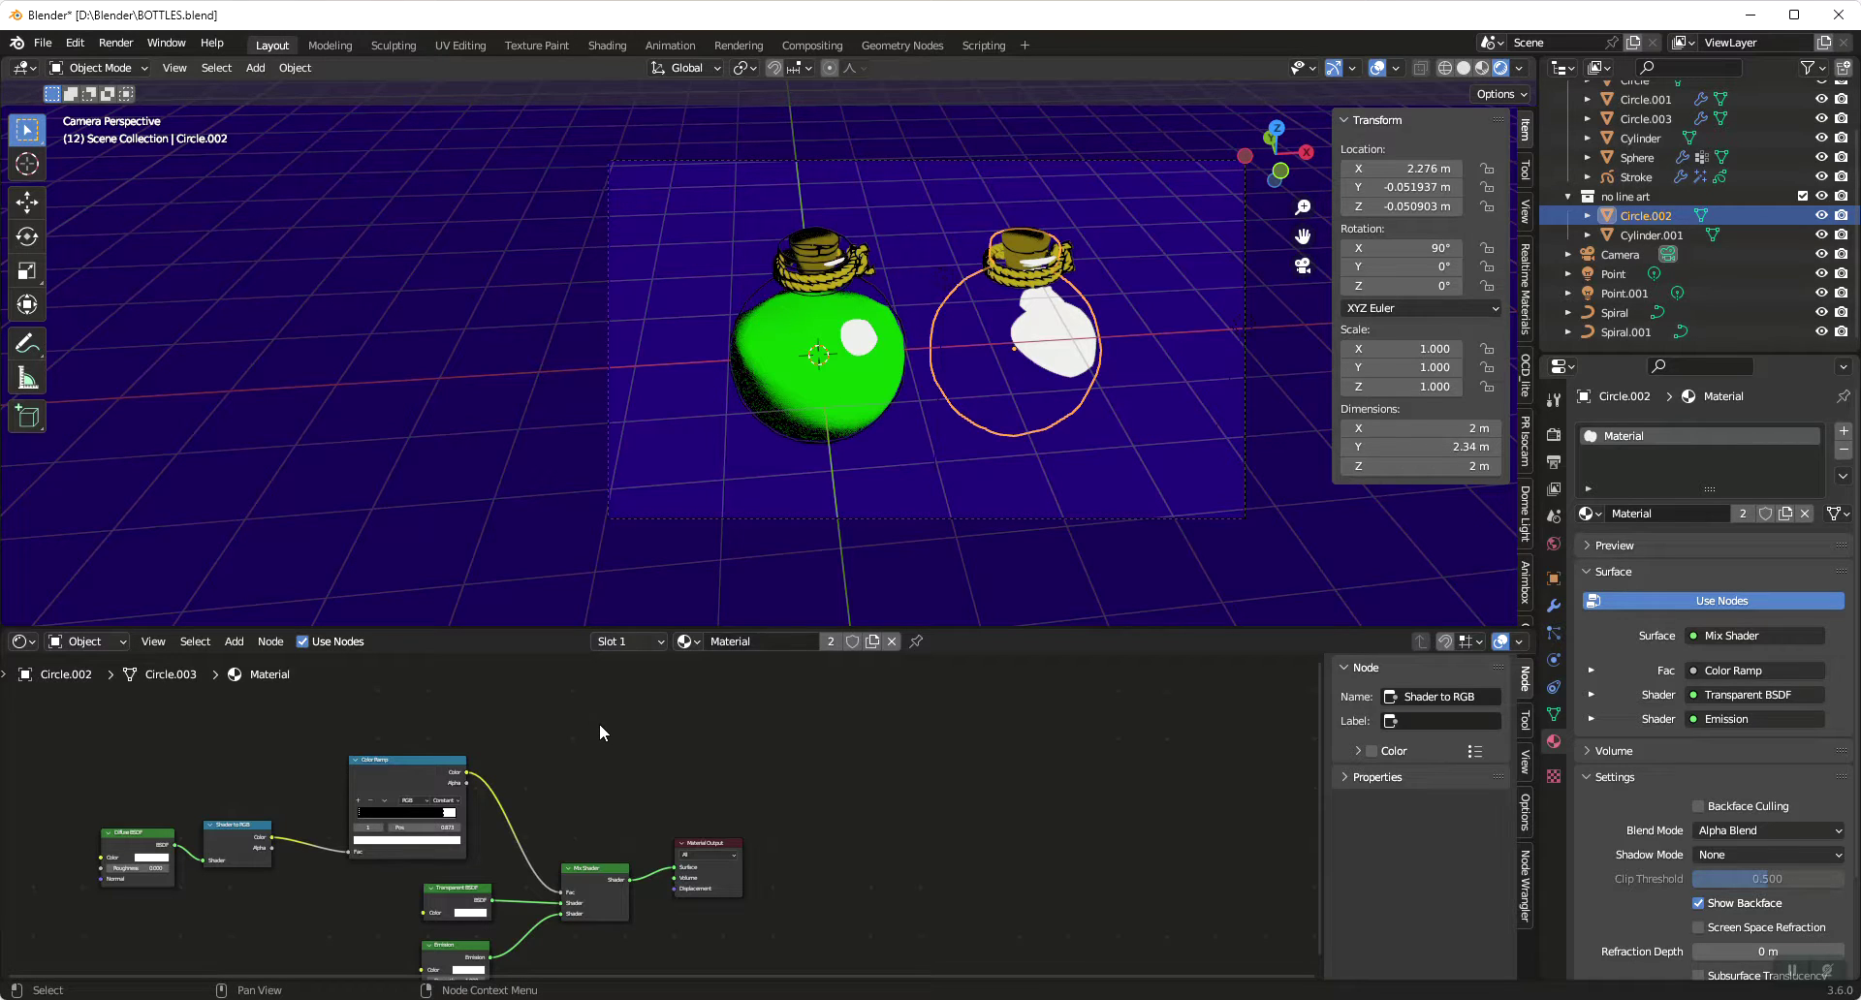
key(shift+a)
Add a second Color Ramp set to Constant interpolation
click(531, 764)
text(colo)
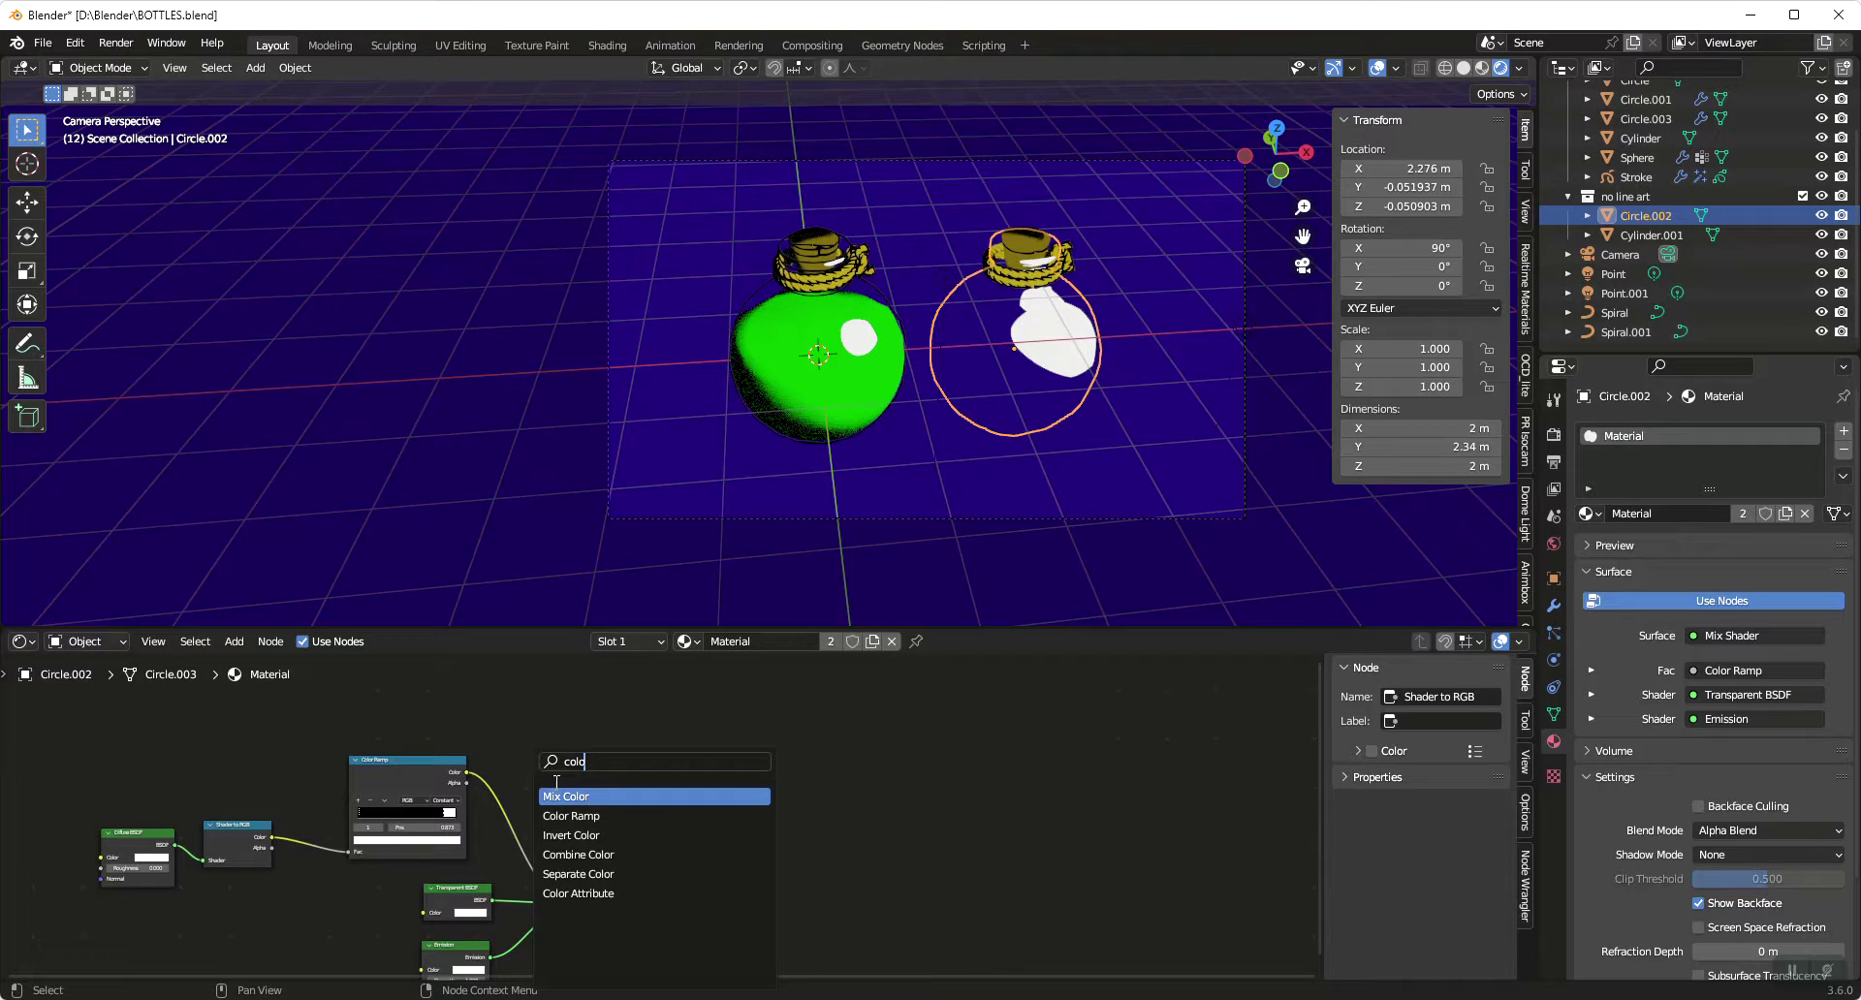
key(Down)
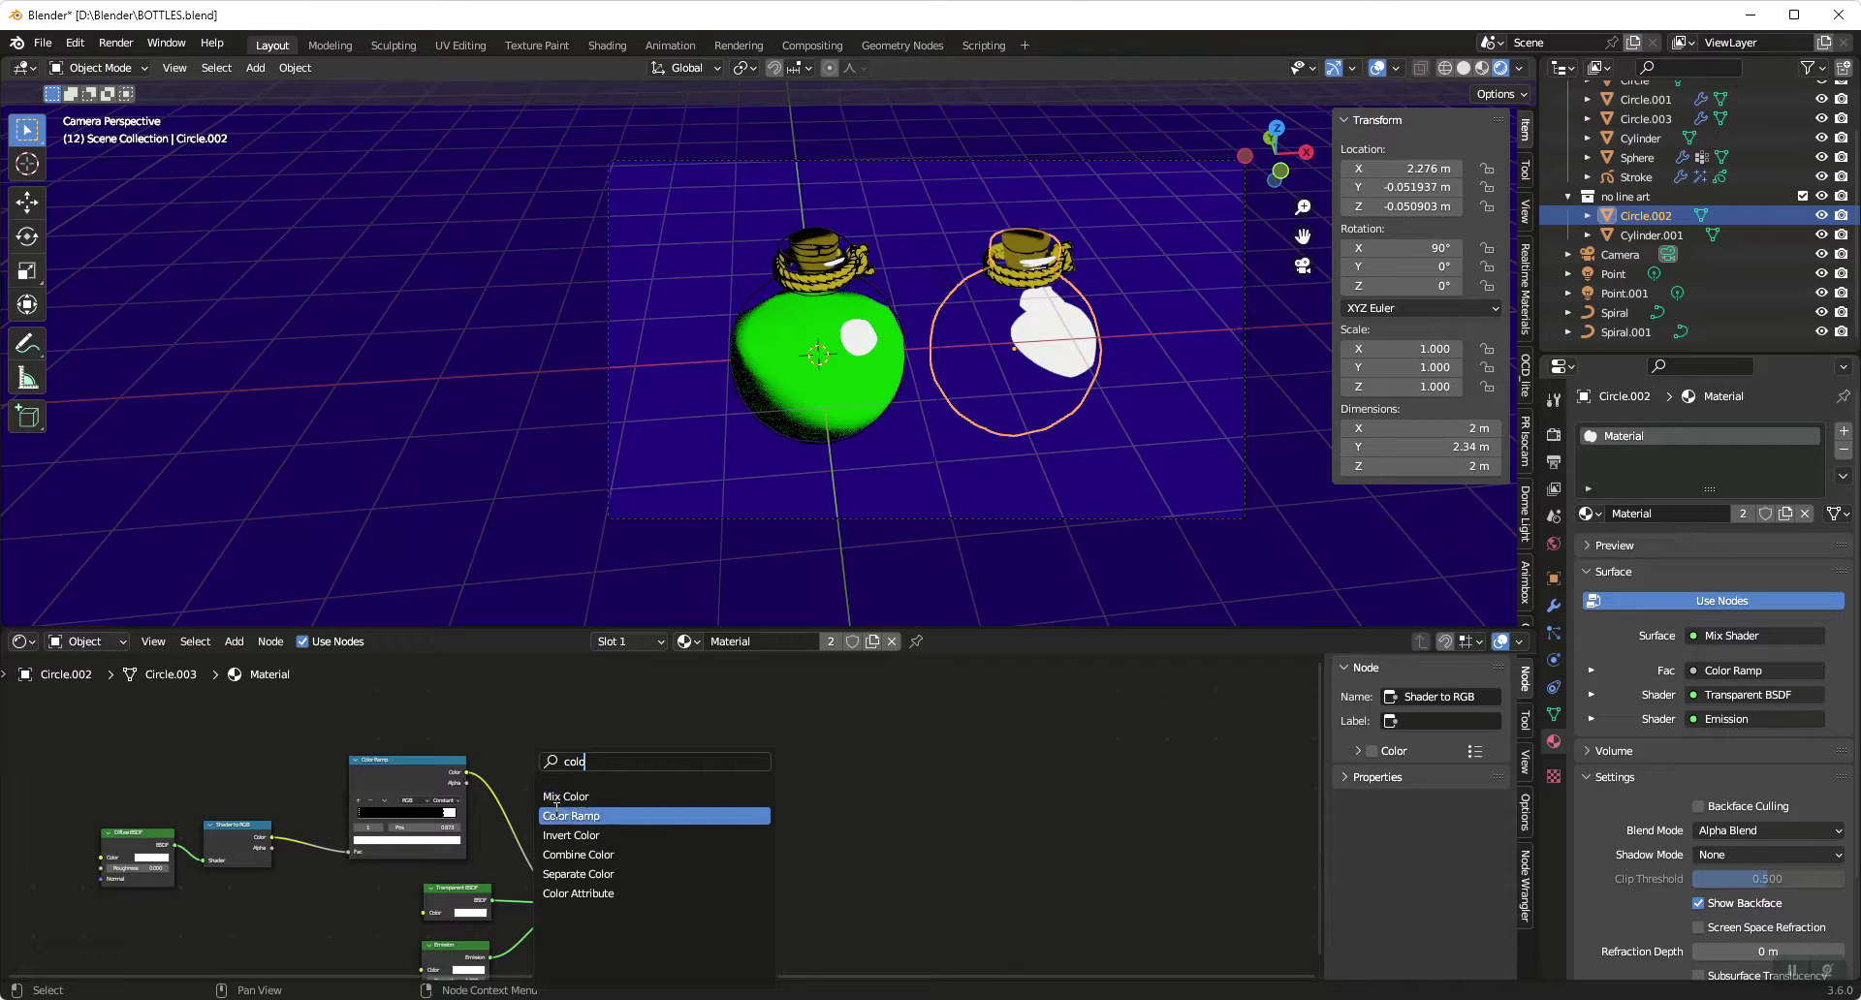
key(Return)
click(388, 699)
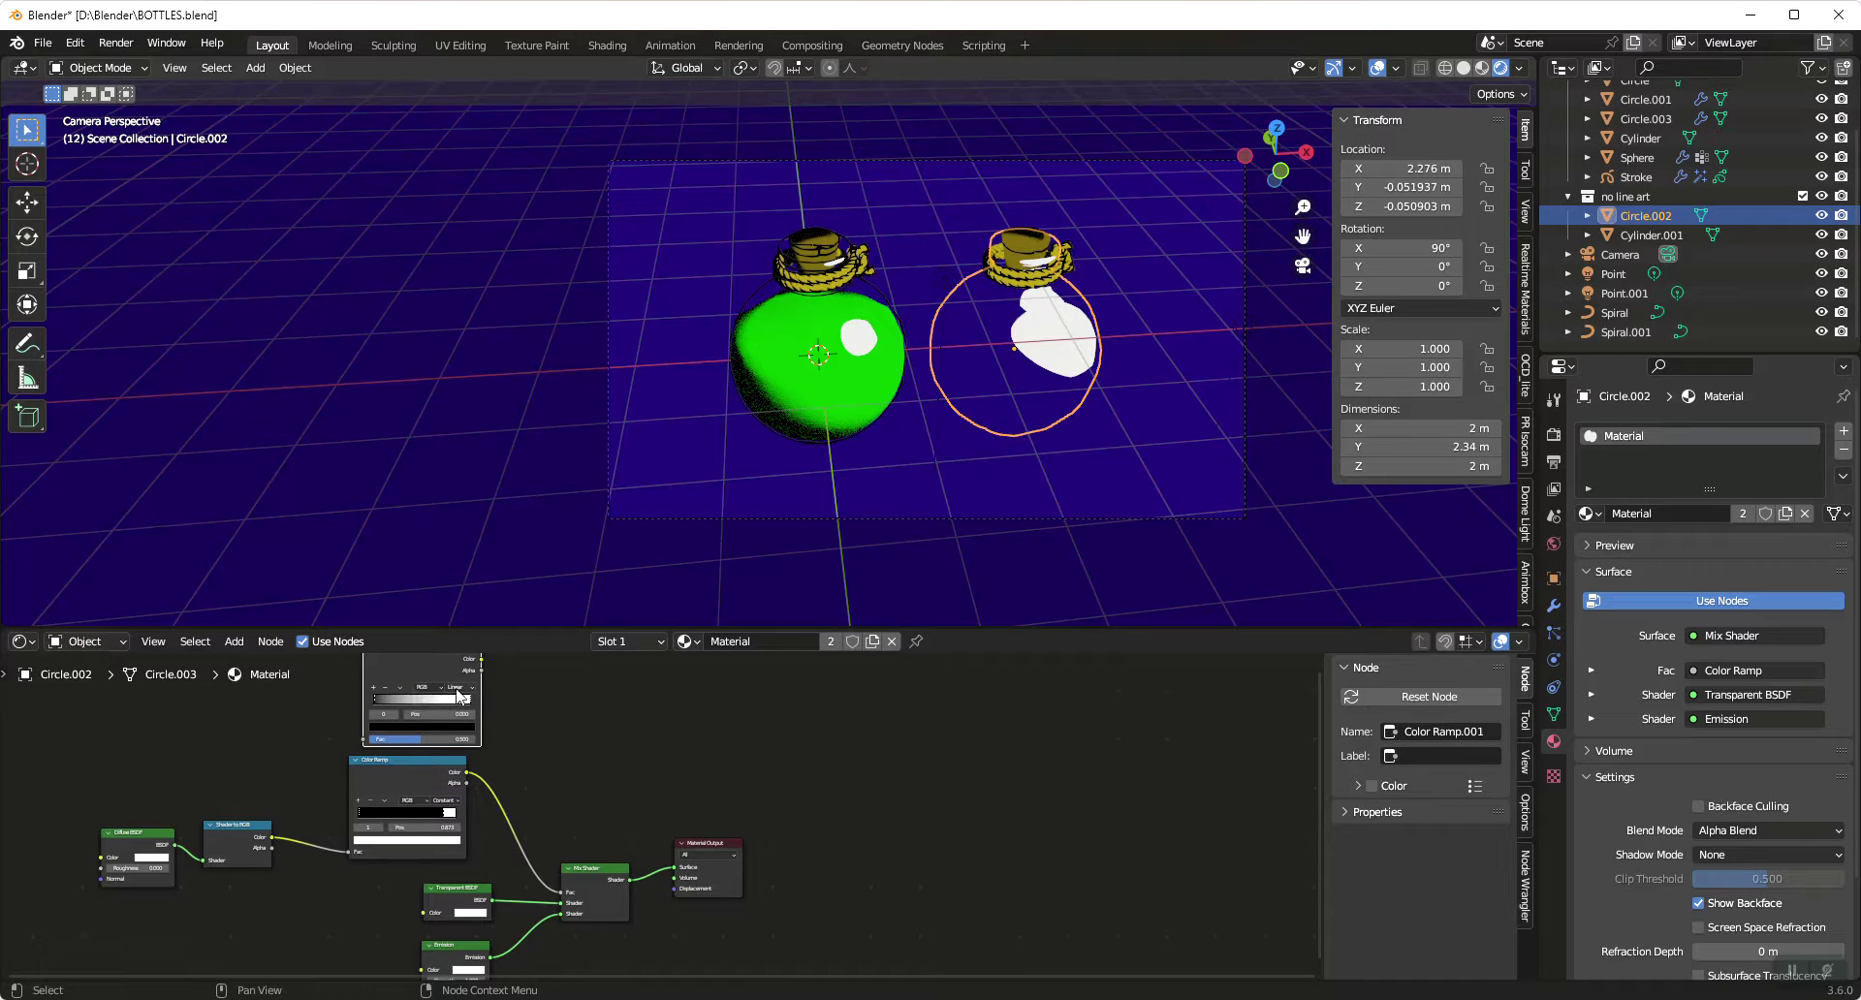
click(459, 688)
click(467, 743)
Drive the new ramp with Layer Weight Facing and route its Color into Mix Shader Fac instead
key(shift+a)
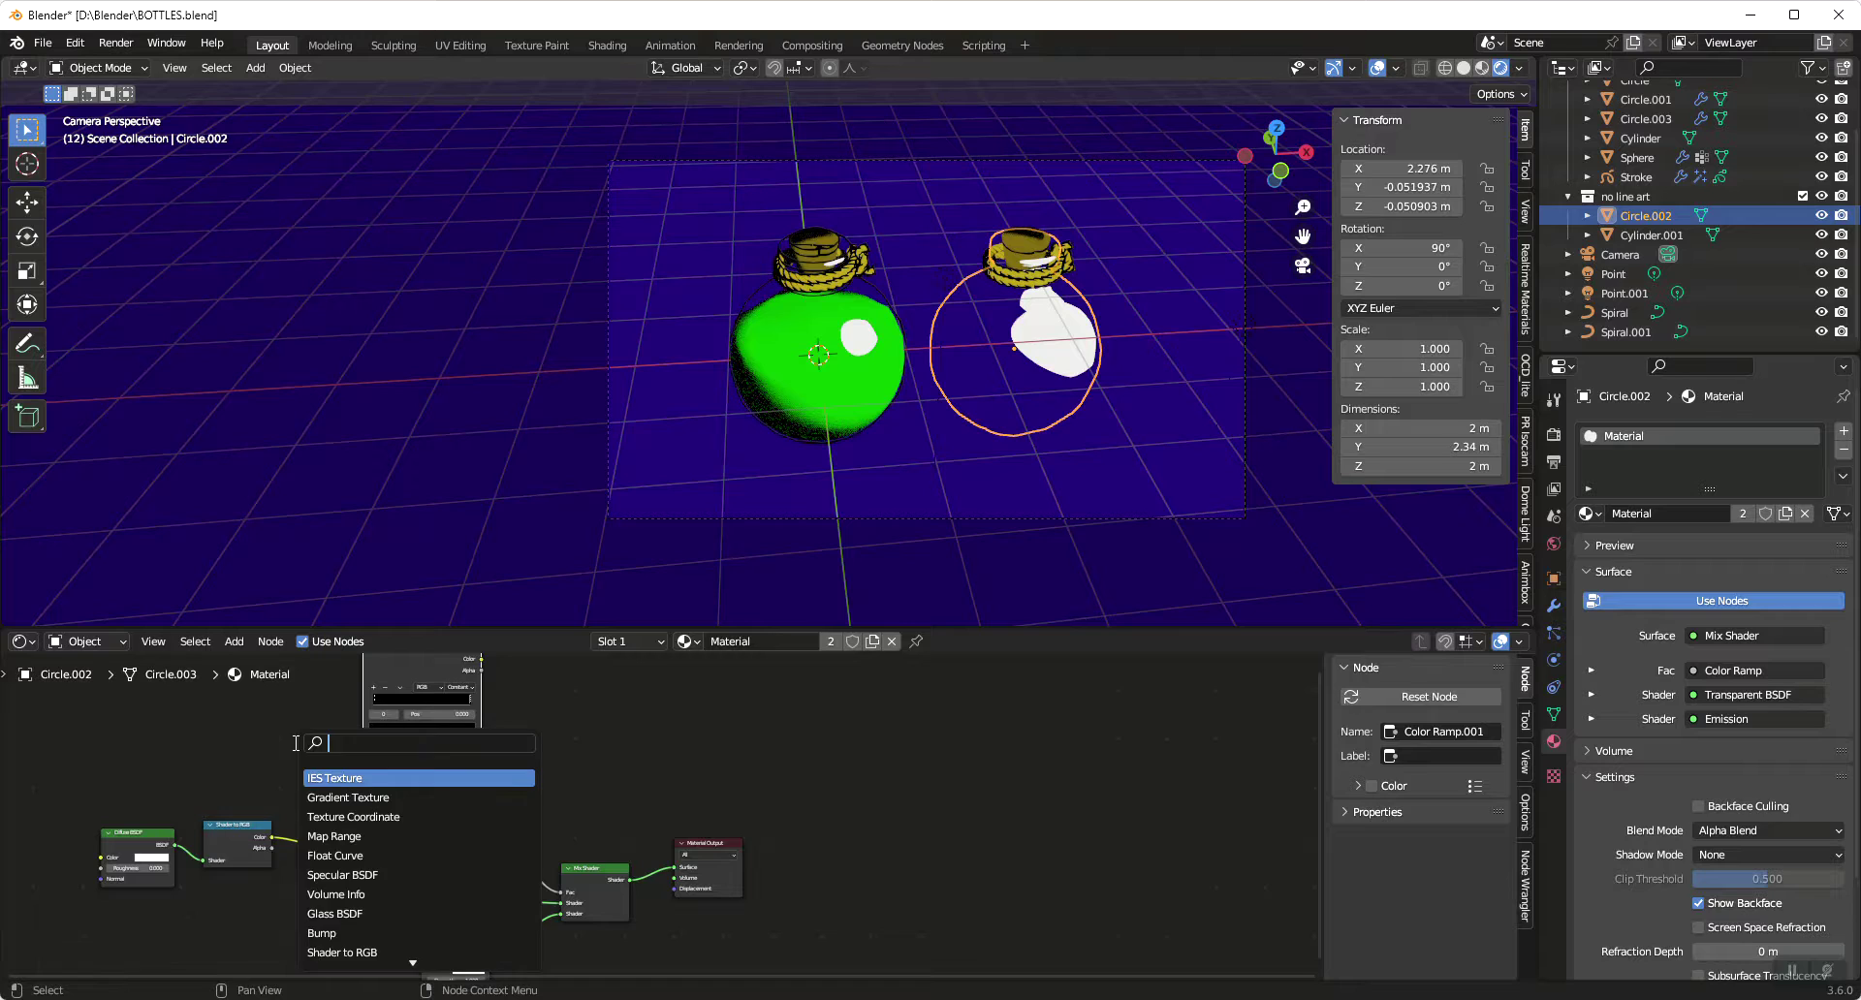
text(layer)
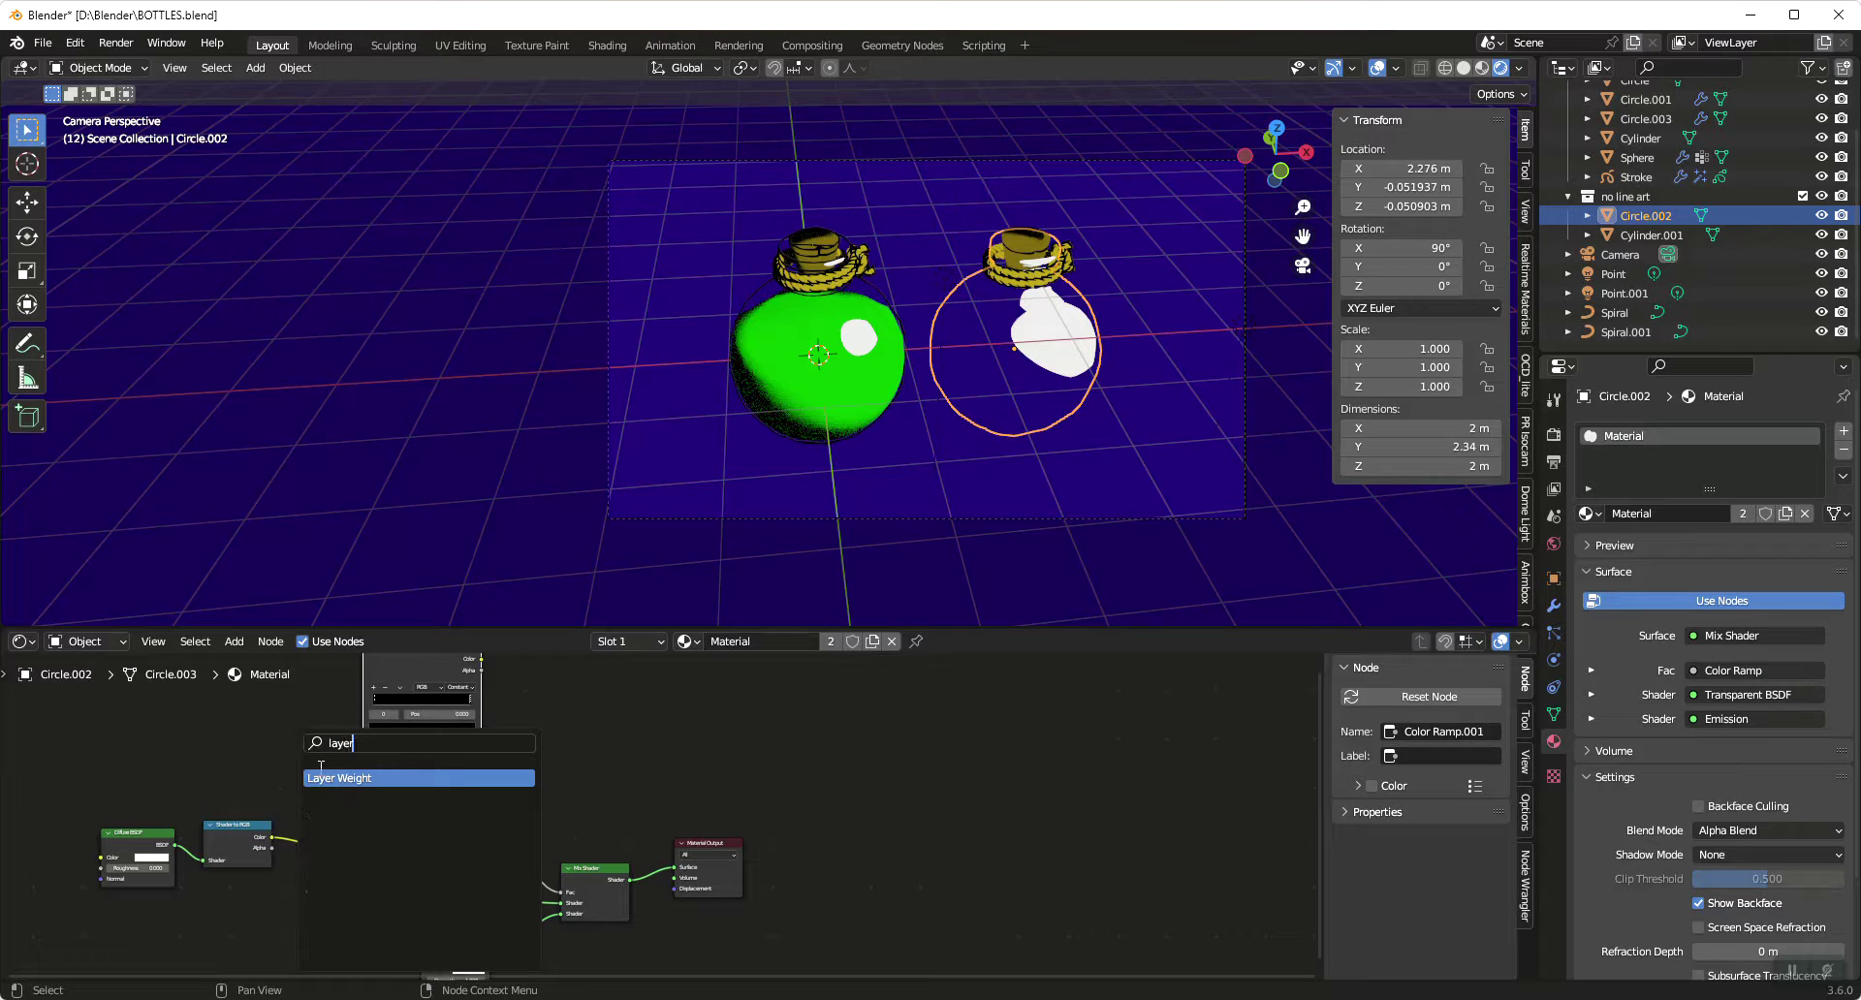
click(321, 778)
click(225, 744)
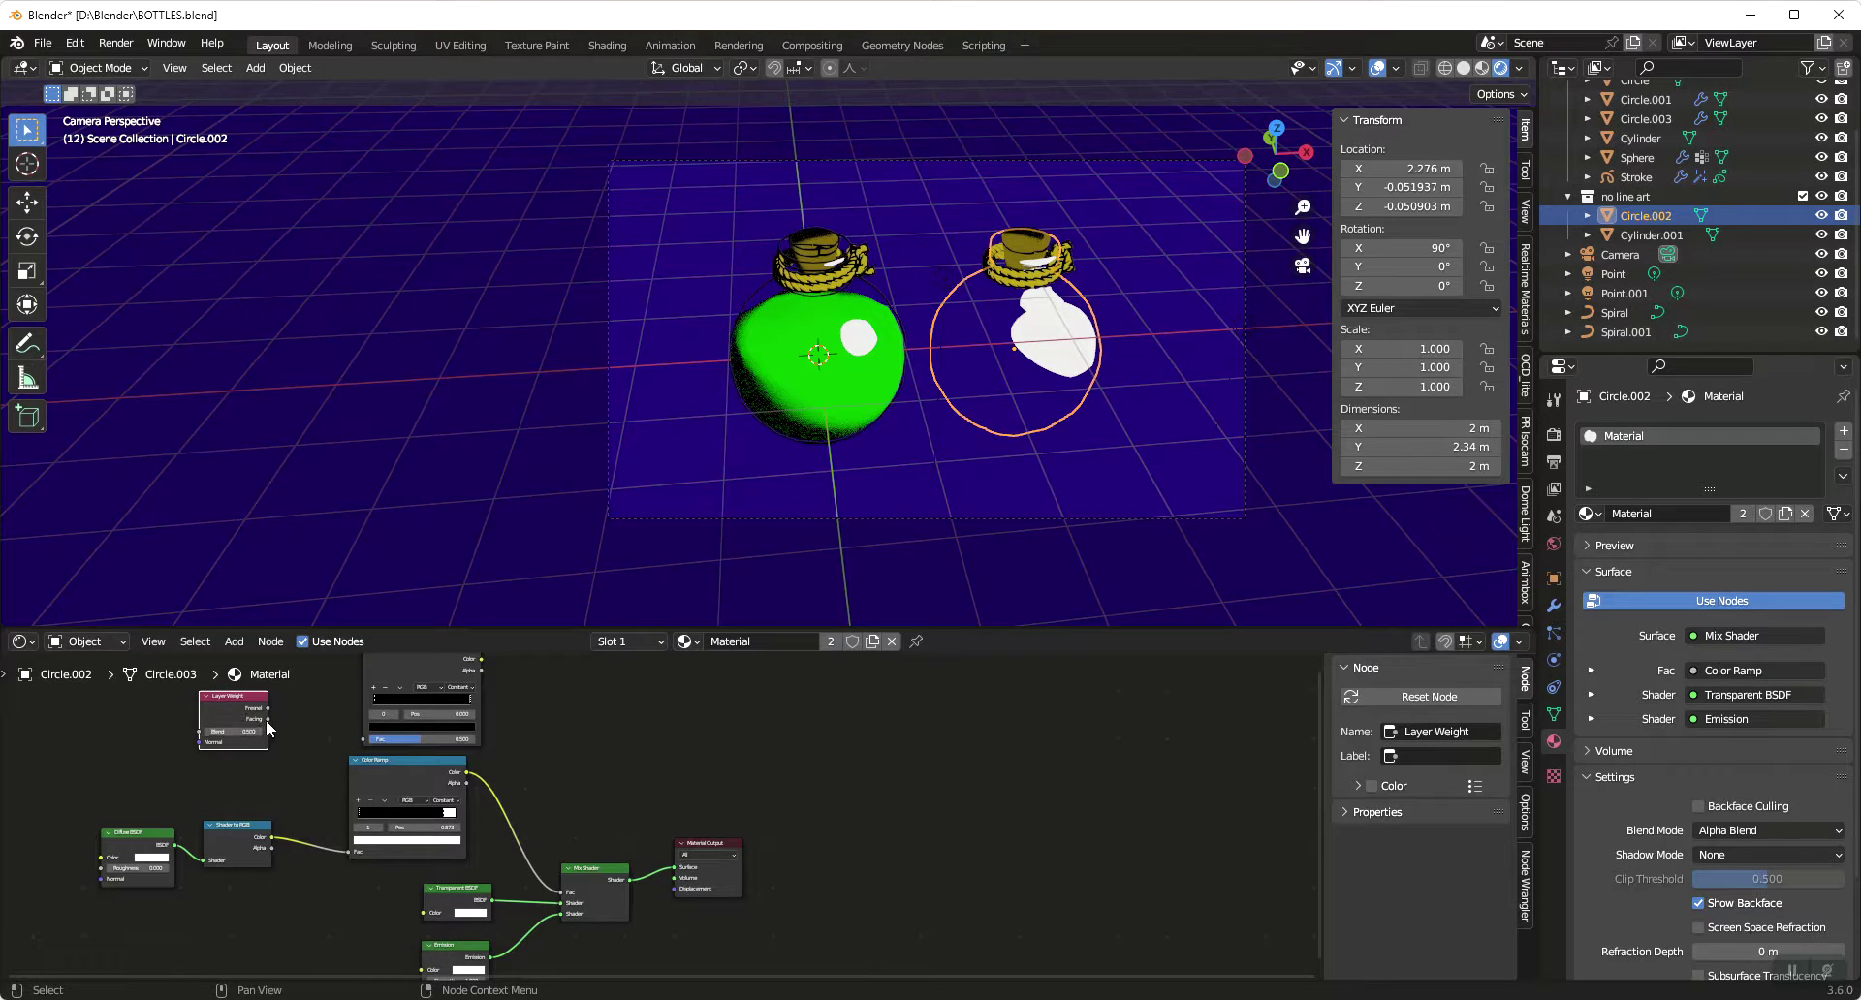
drag(268, 719, 363, 738)
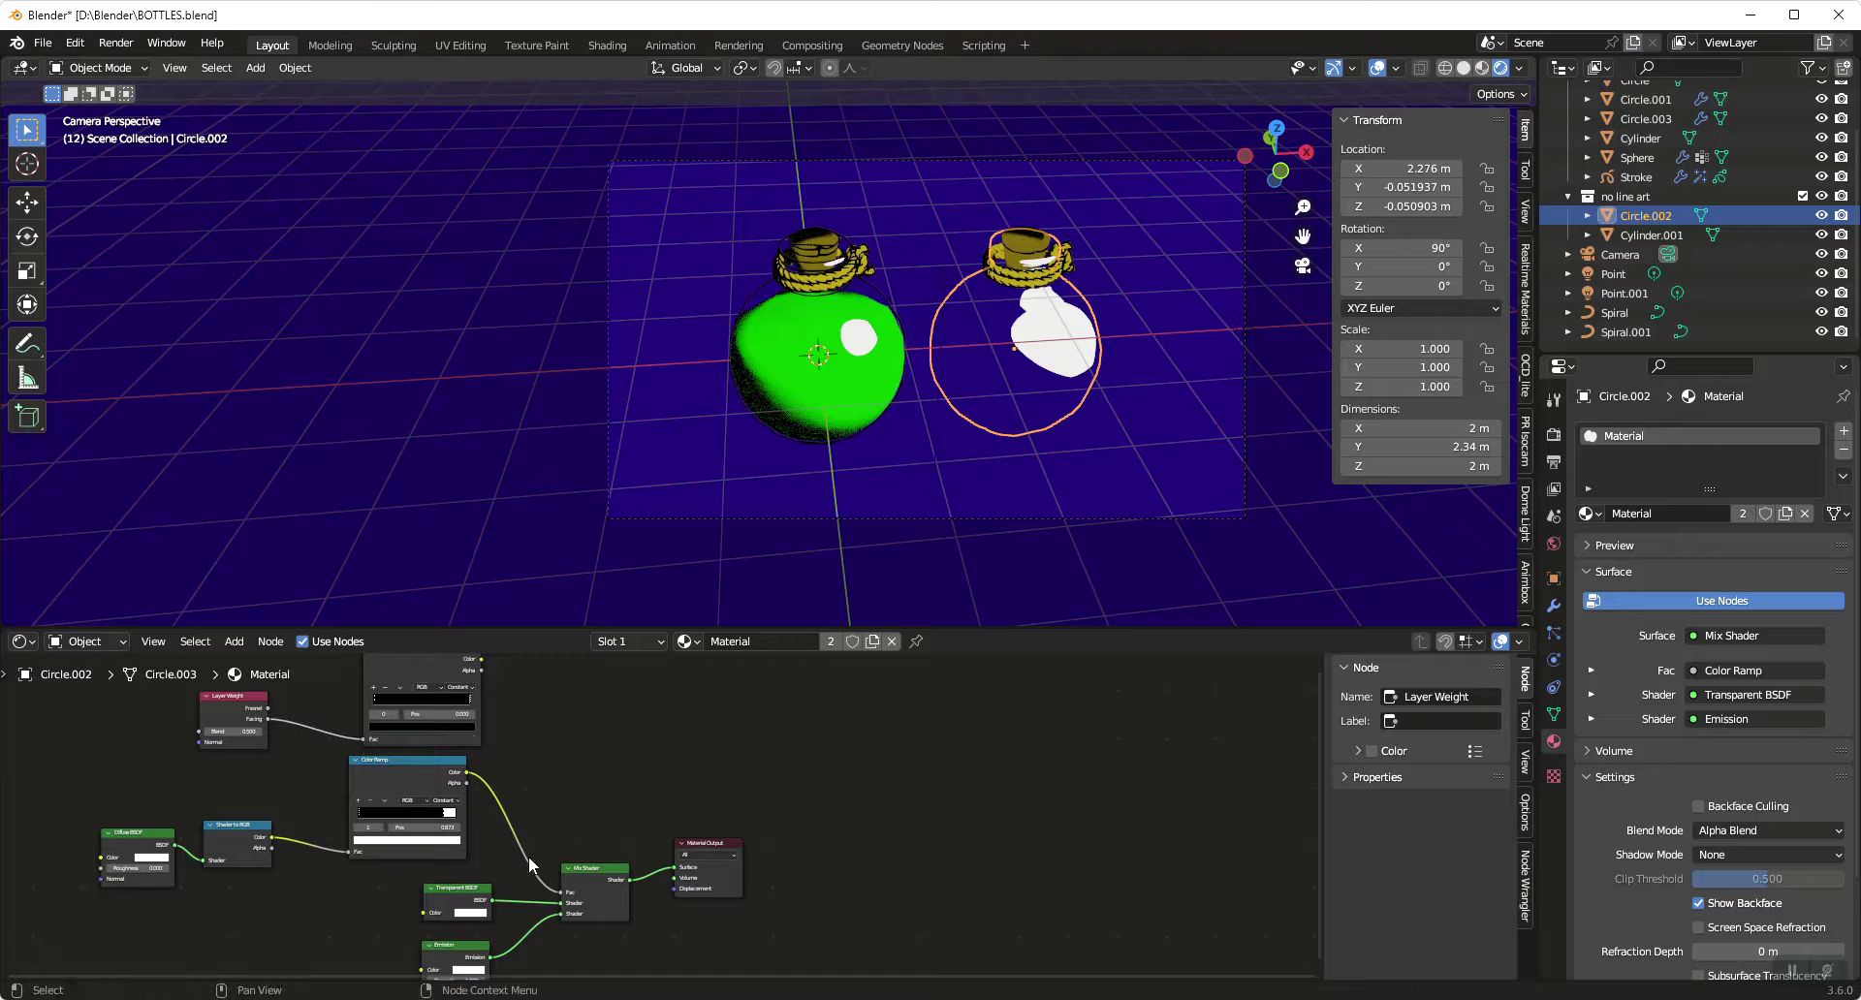
ctrl+right_drag(480, 858, 529, 799)
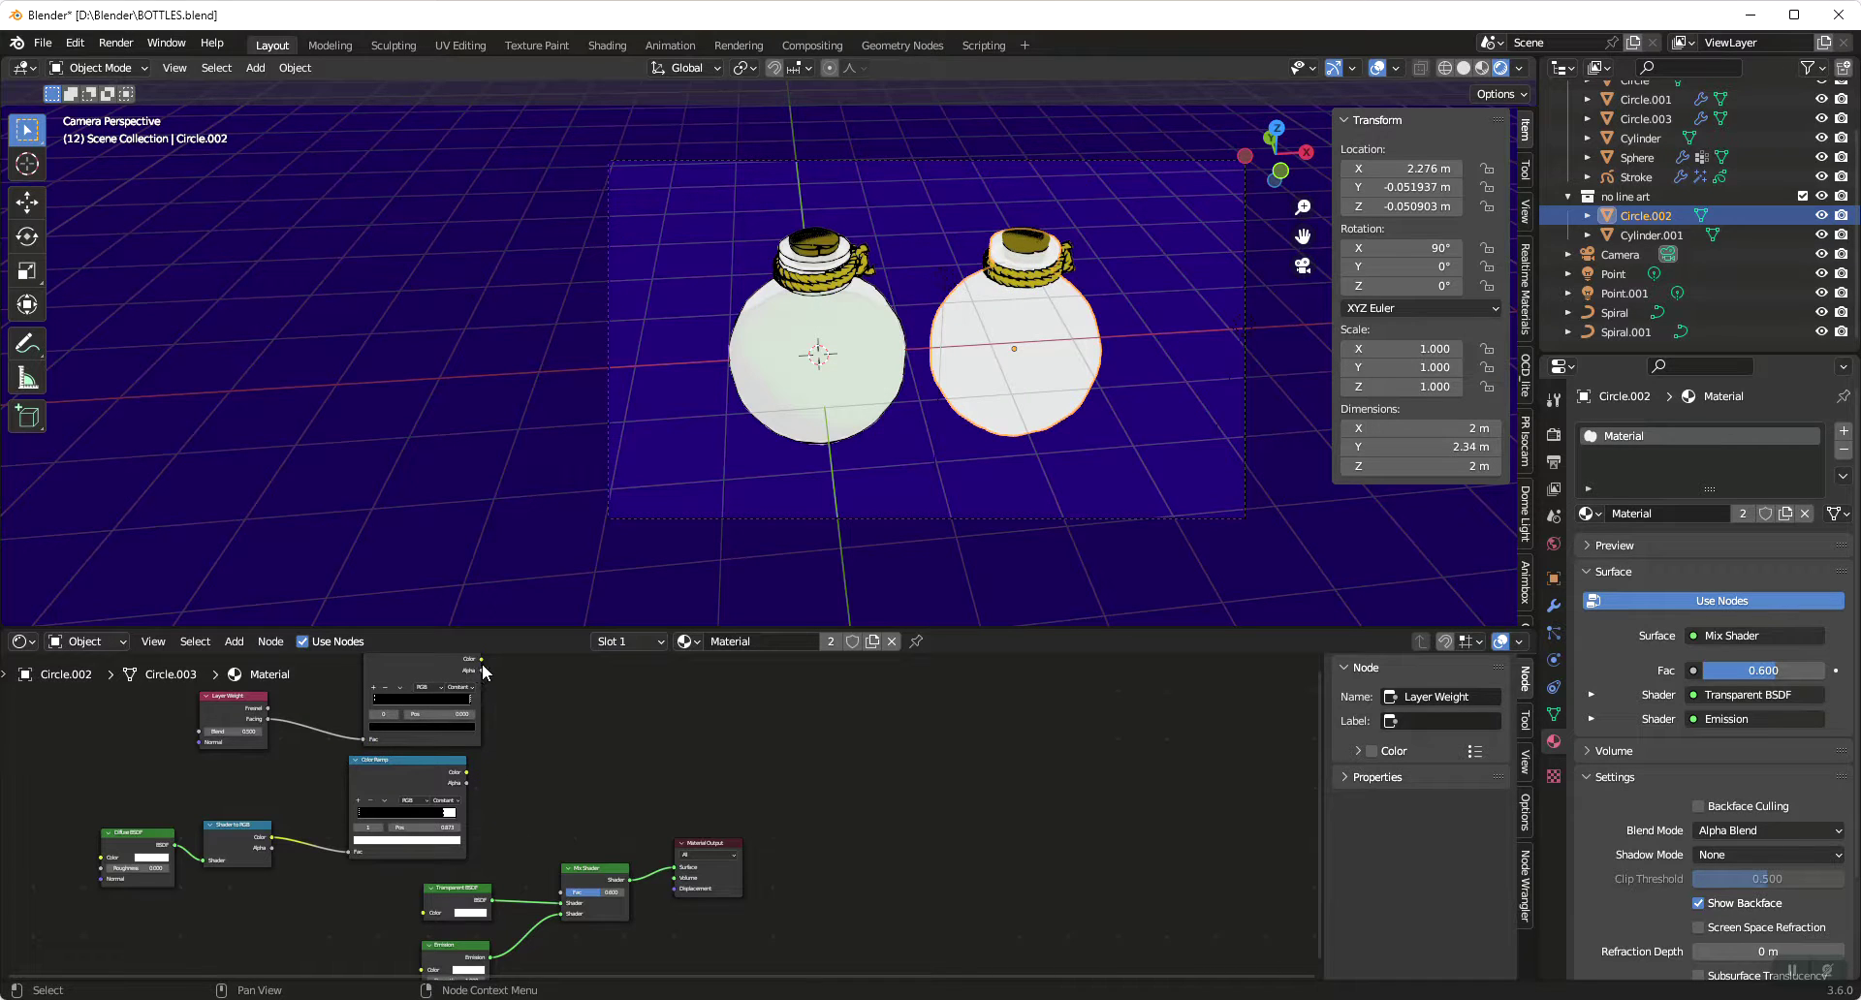
drag(481, 659, 562, 893)
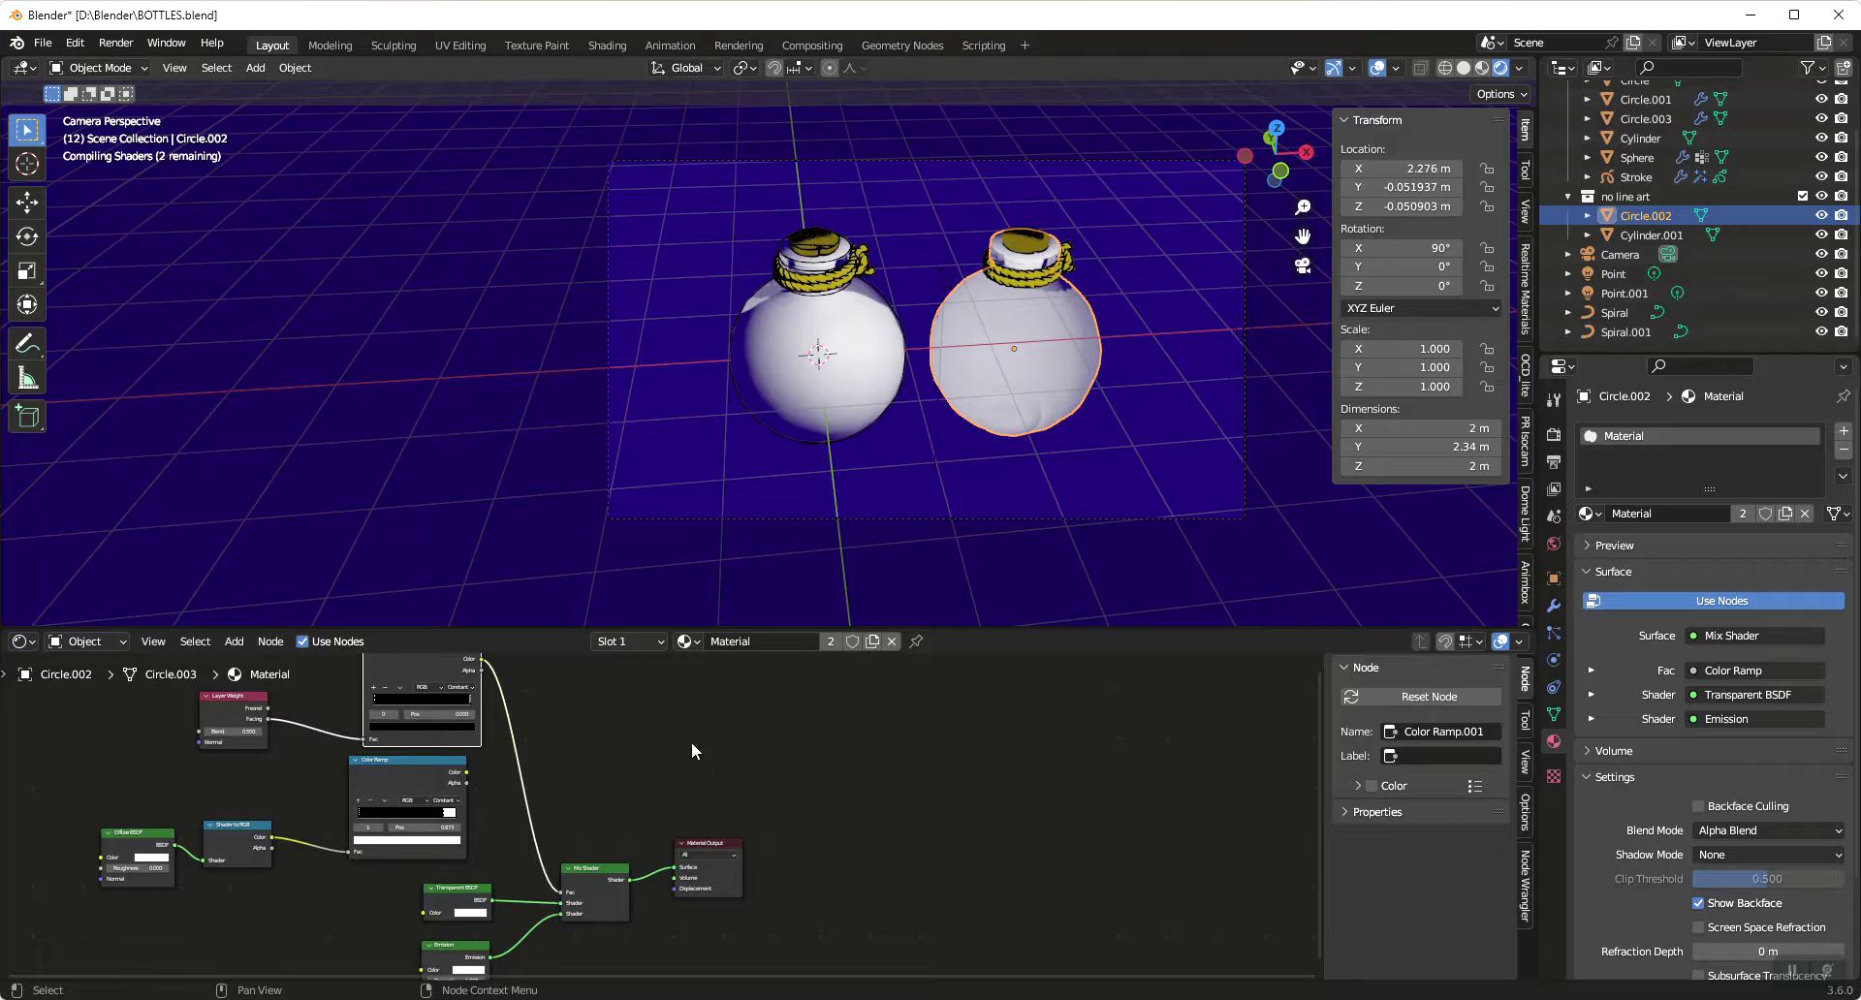
click(469, 701)
Slide the rim ramp's white stop to about 0.777 and cut its link to Mix Shader Fac
drag(469, 701, 447, 714)
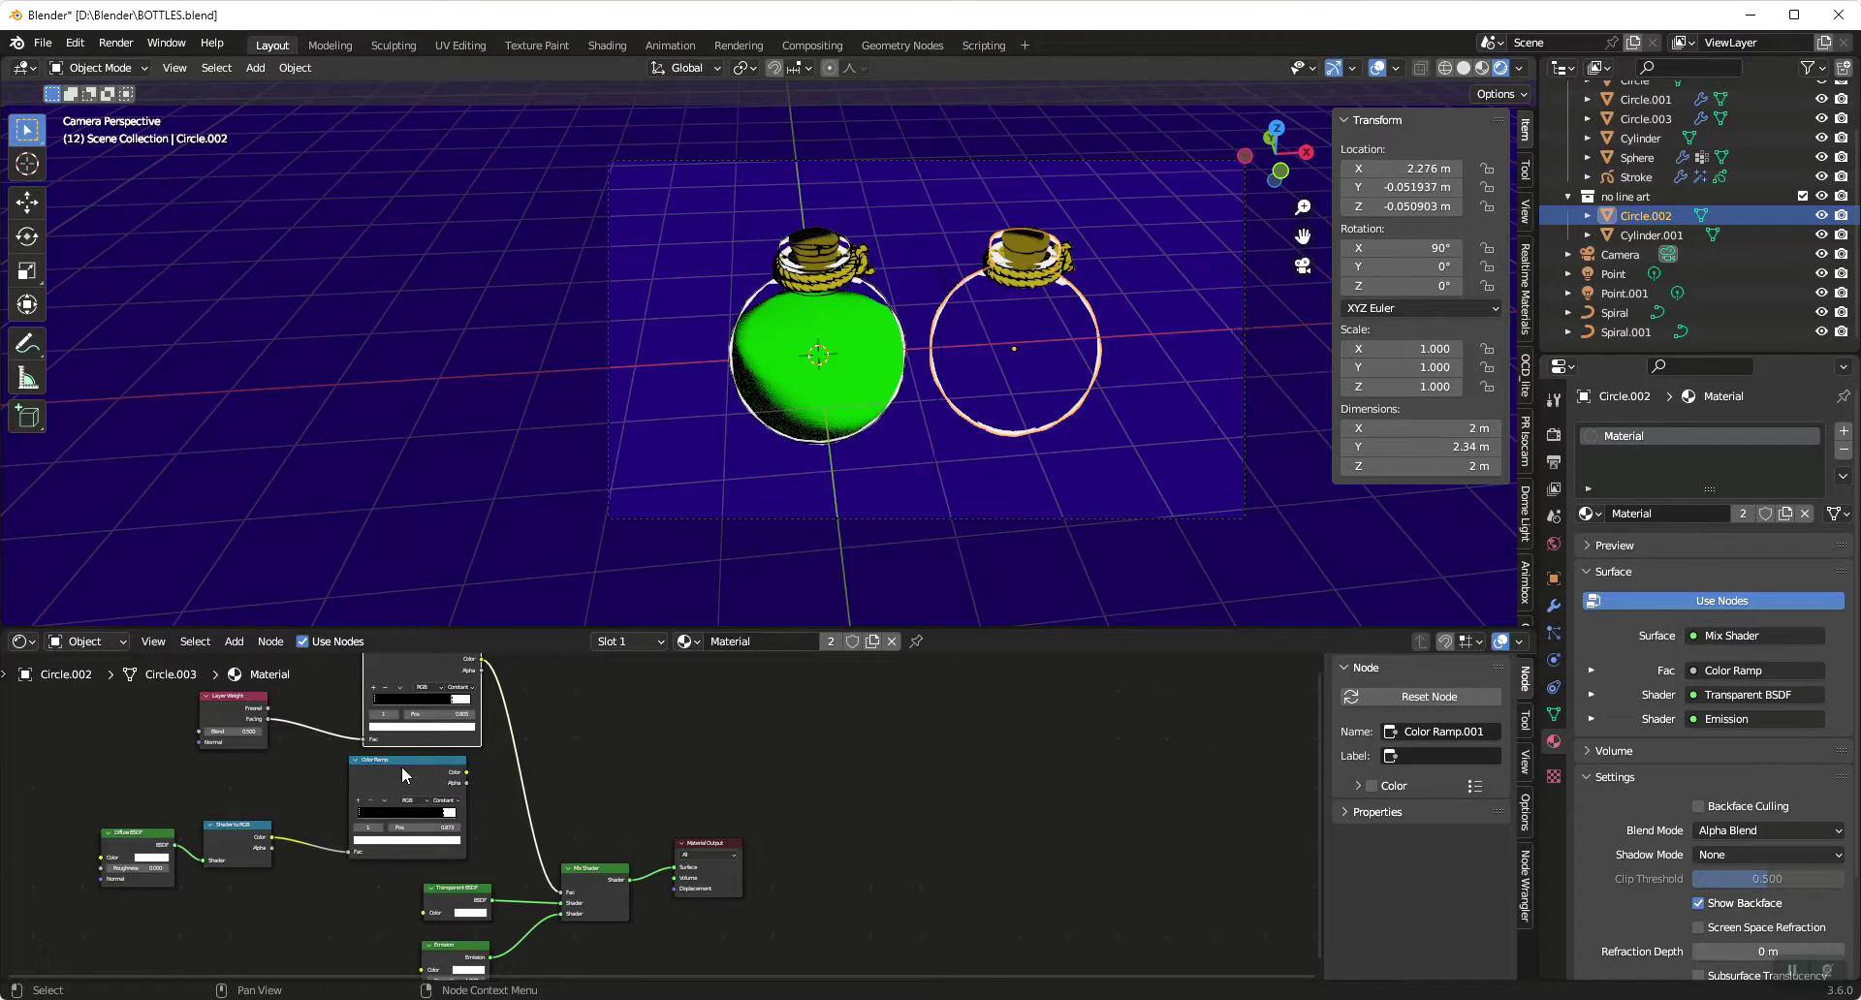
drag(403, 762, 415, 766)
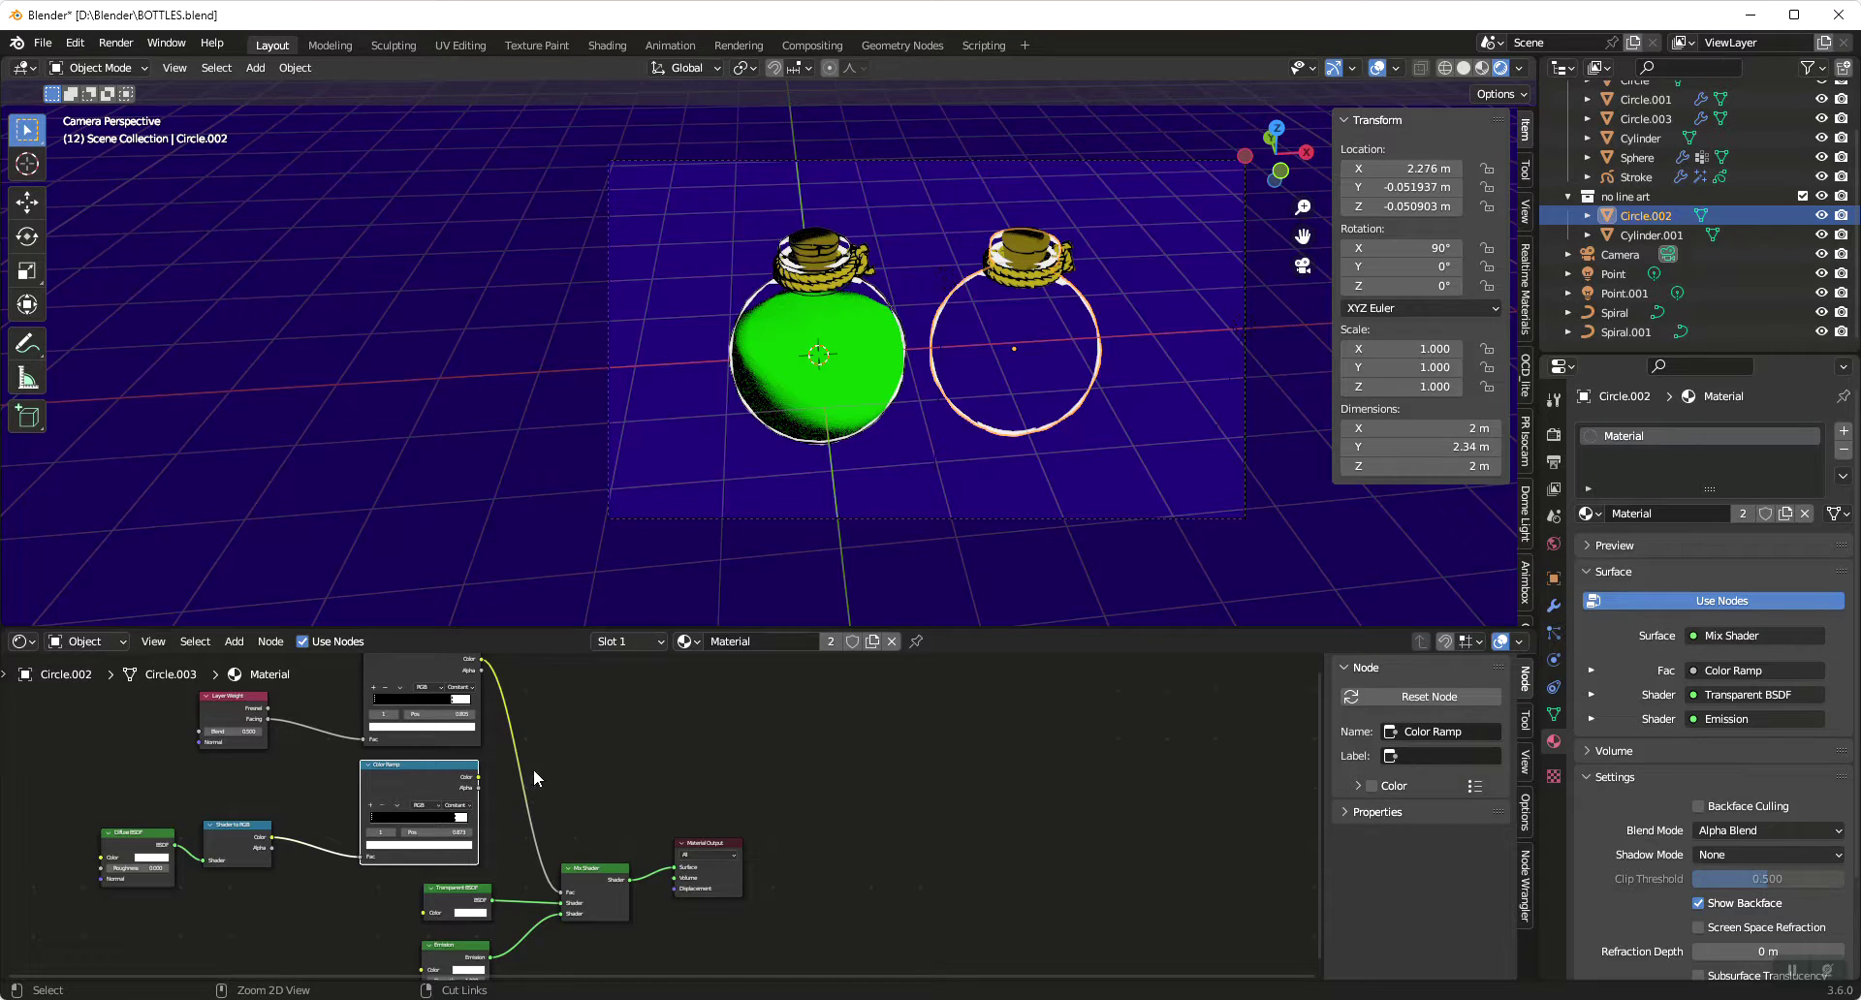
ctrl+right_drag(586, 746, 588, 744)
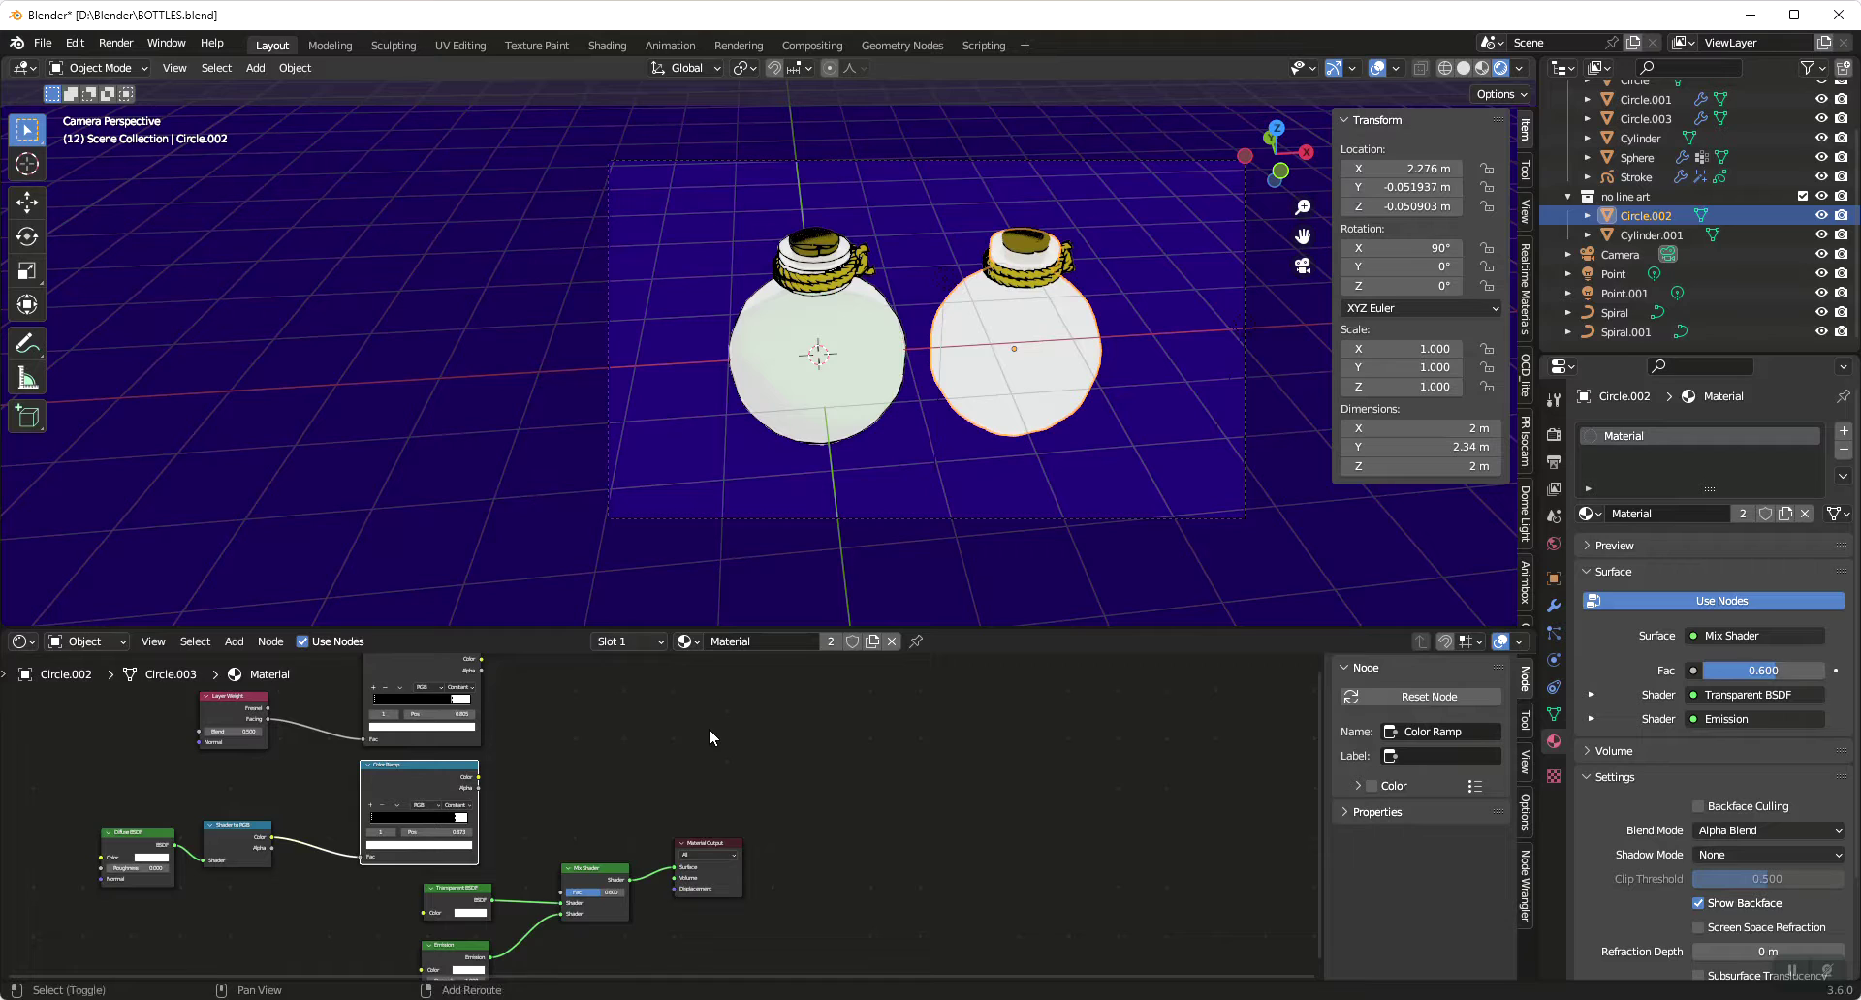
key(shift+a)
Add a Mix node in Add mode and plug the rim ramp's Color into input A
click(700, 727)
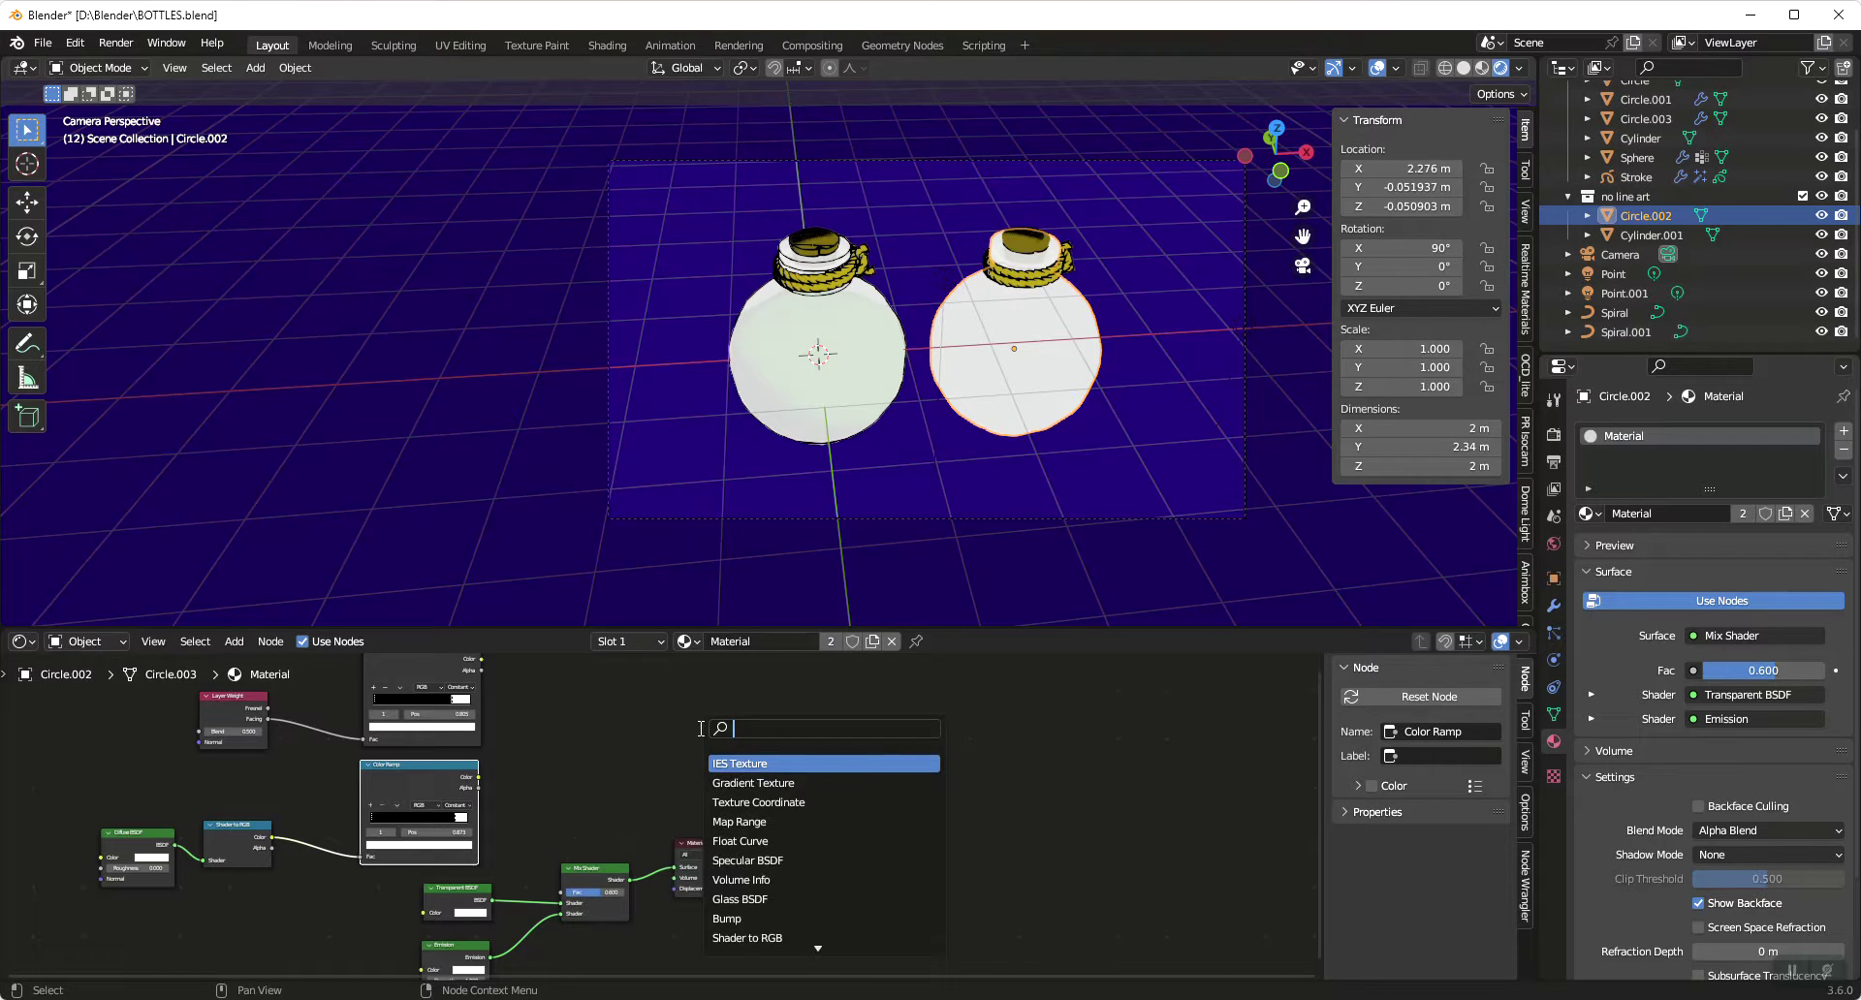
text(mi)
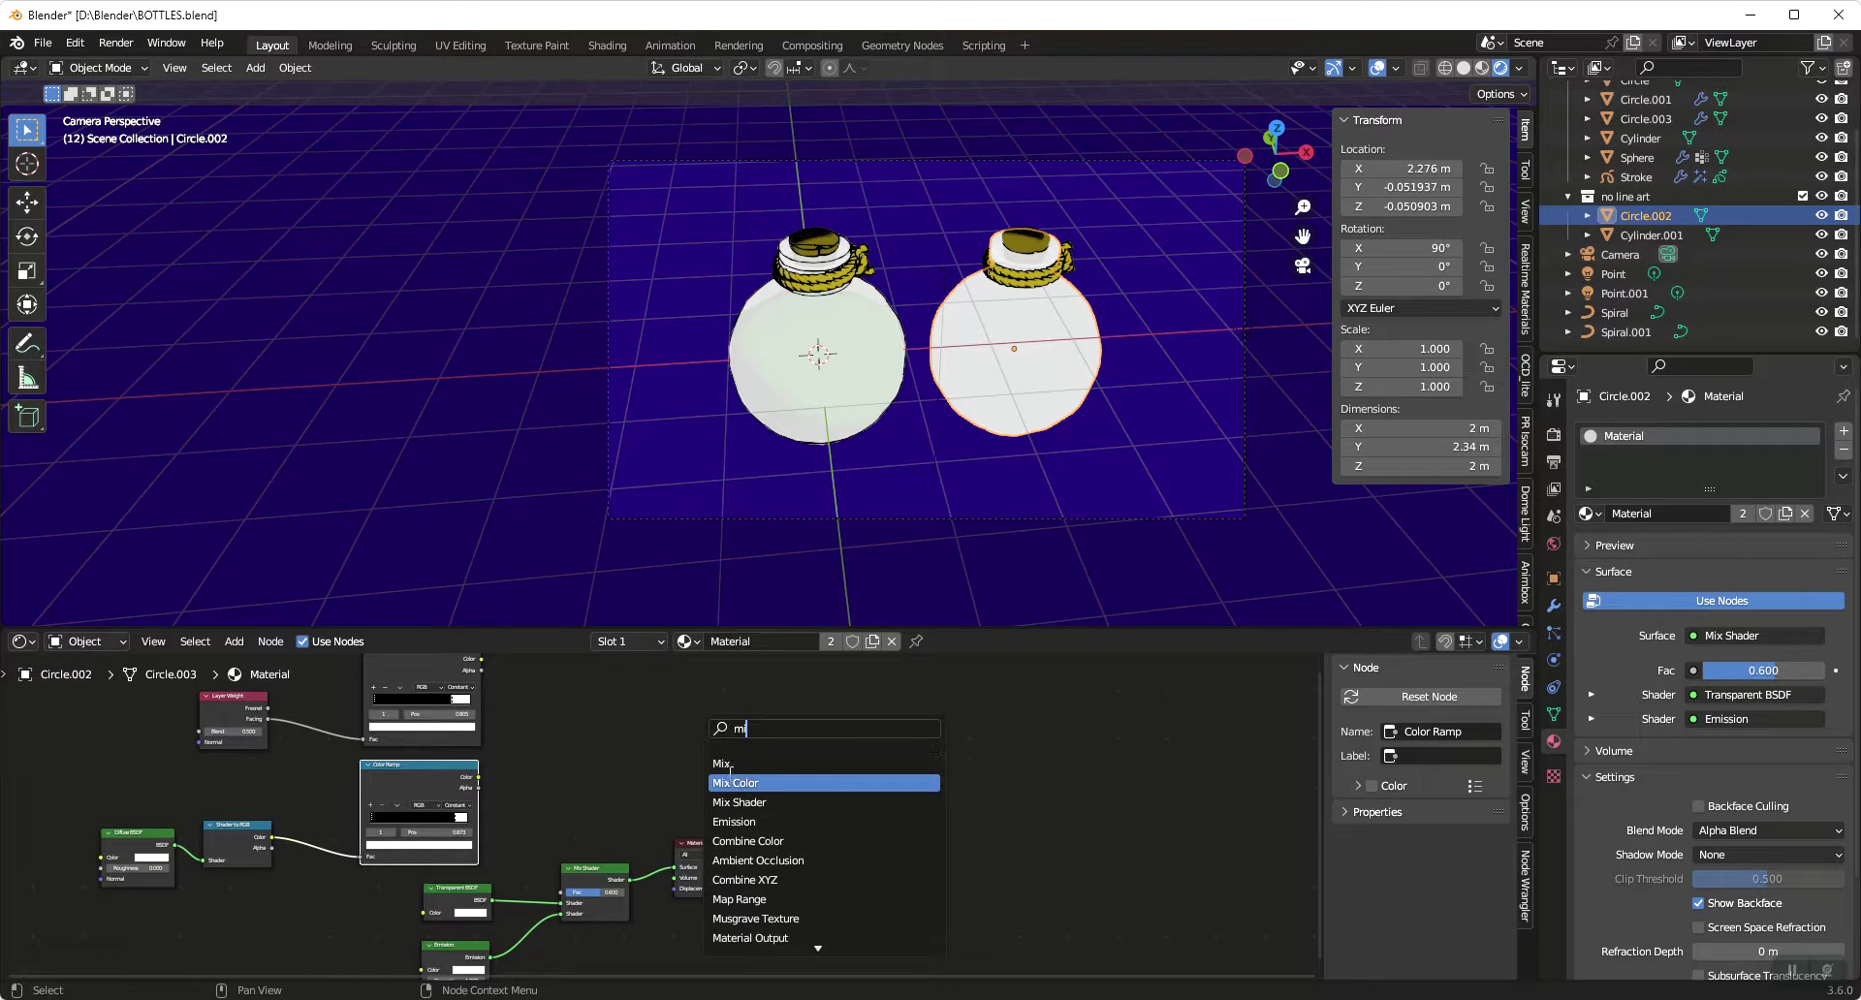
key(Return)
click(617, 748)
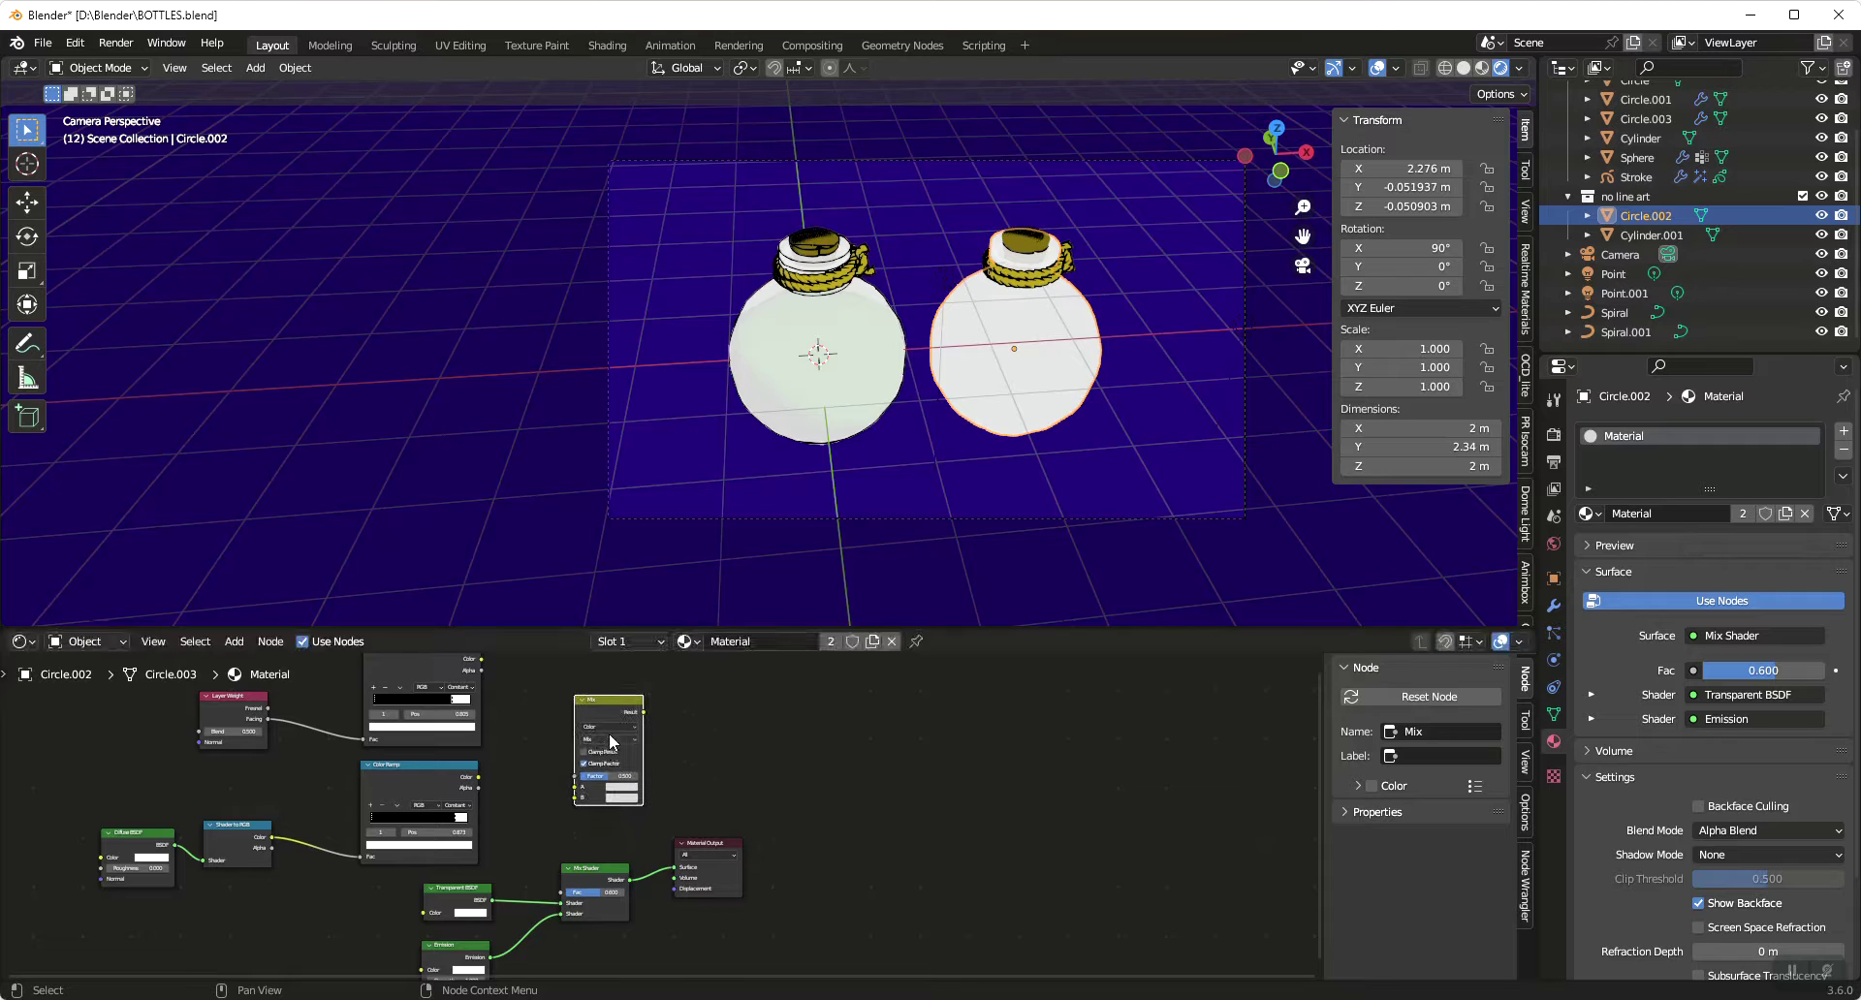
click(604, 738)
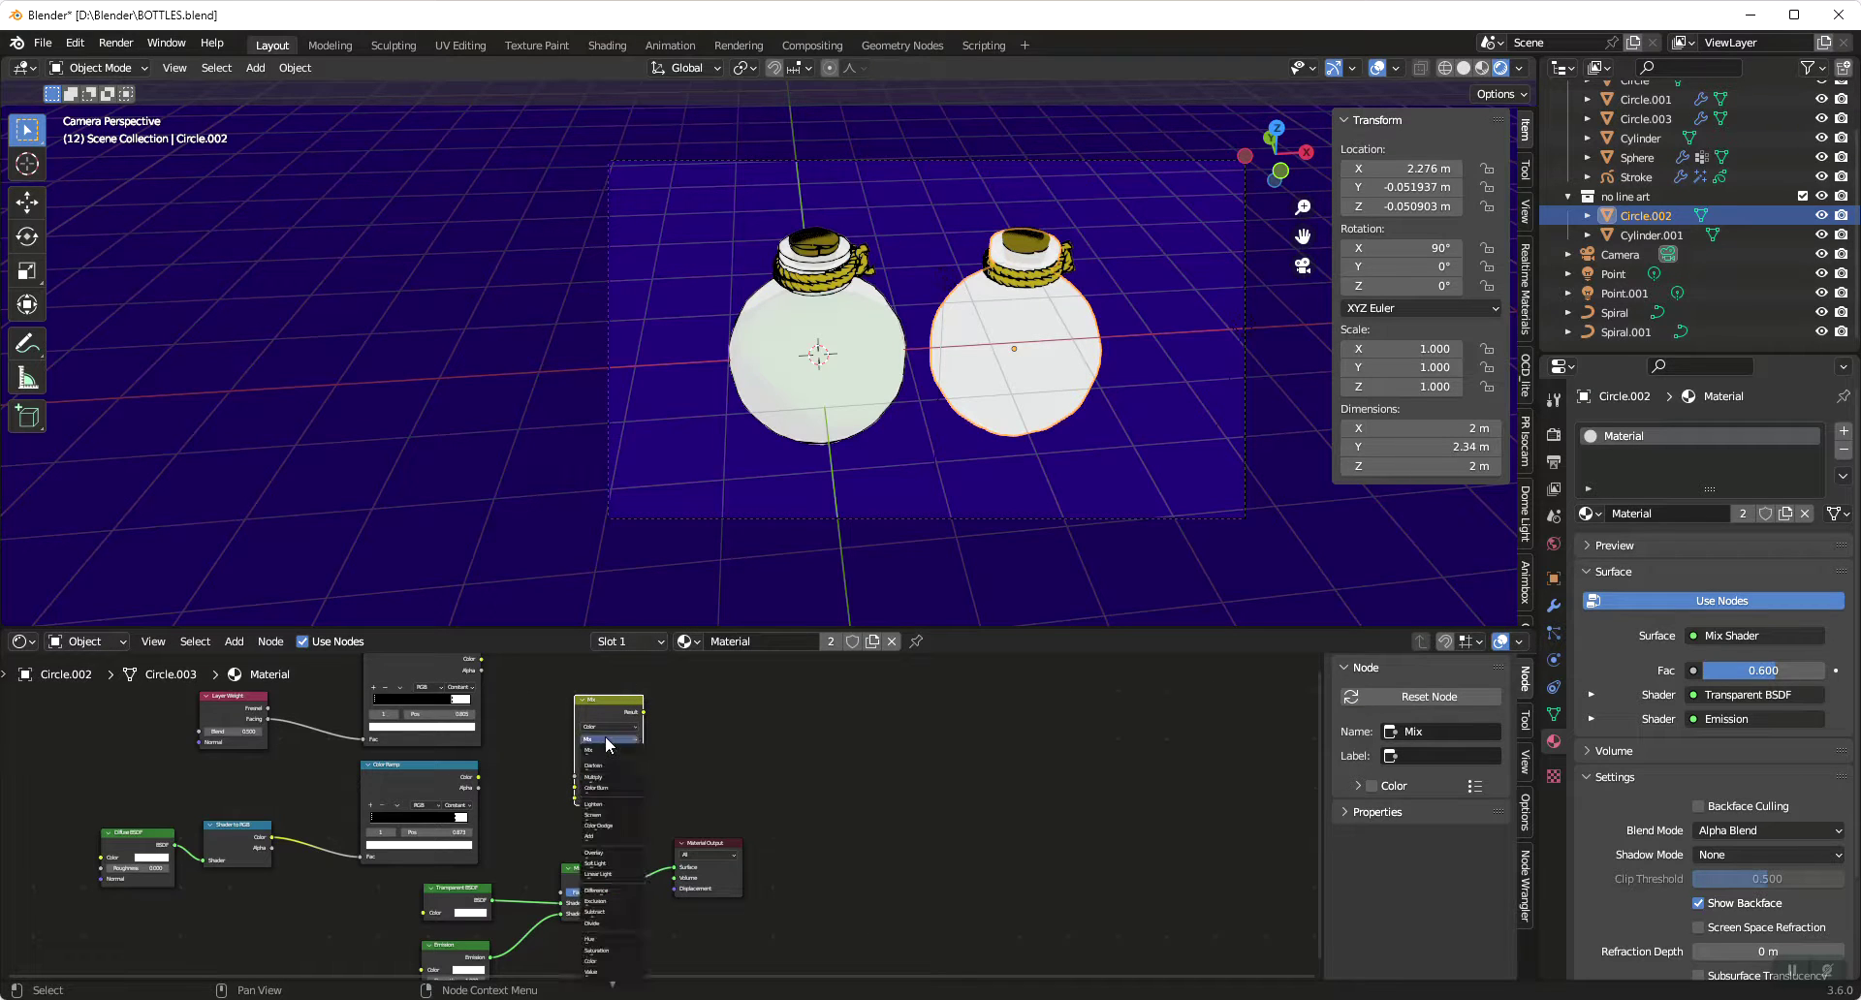
click(613, 835)
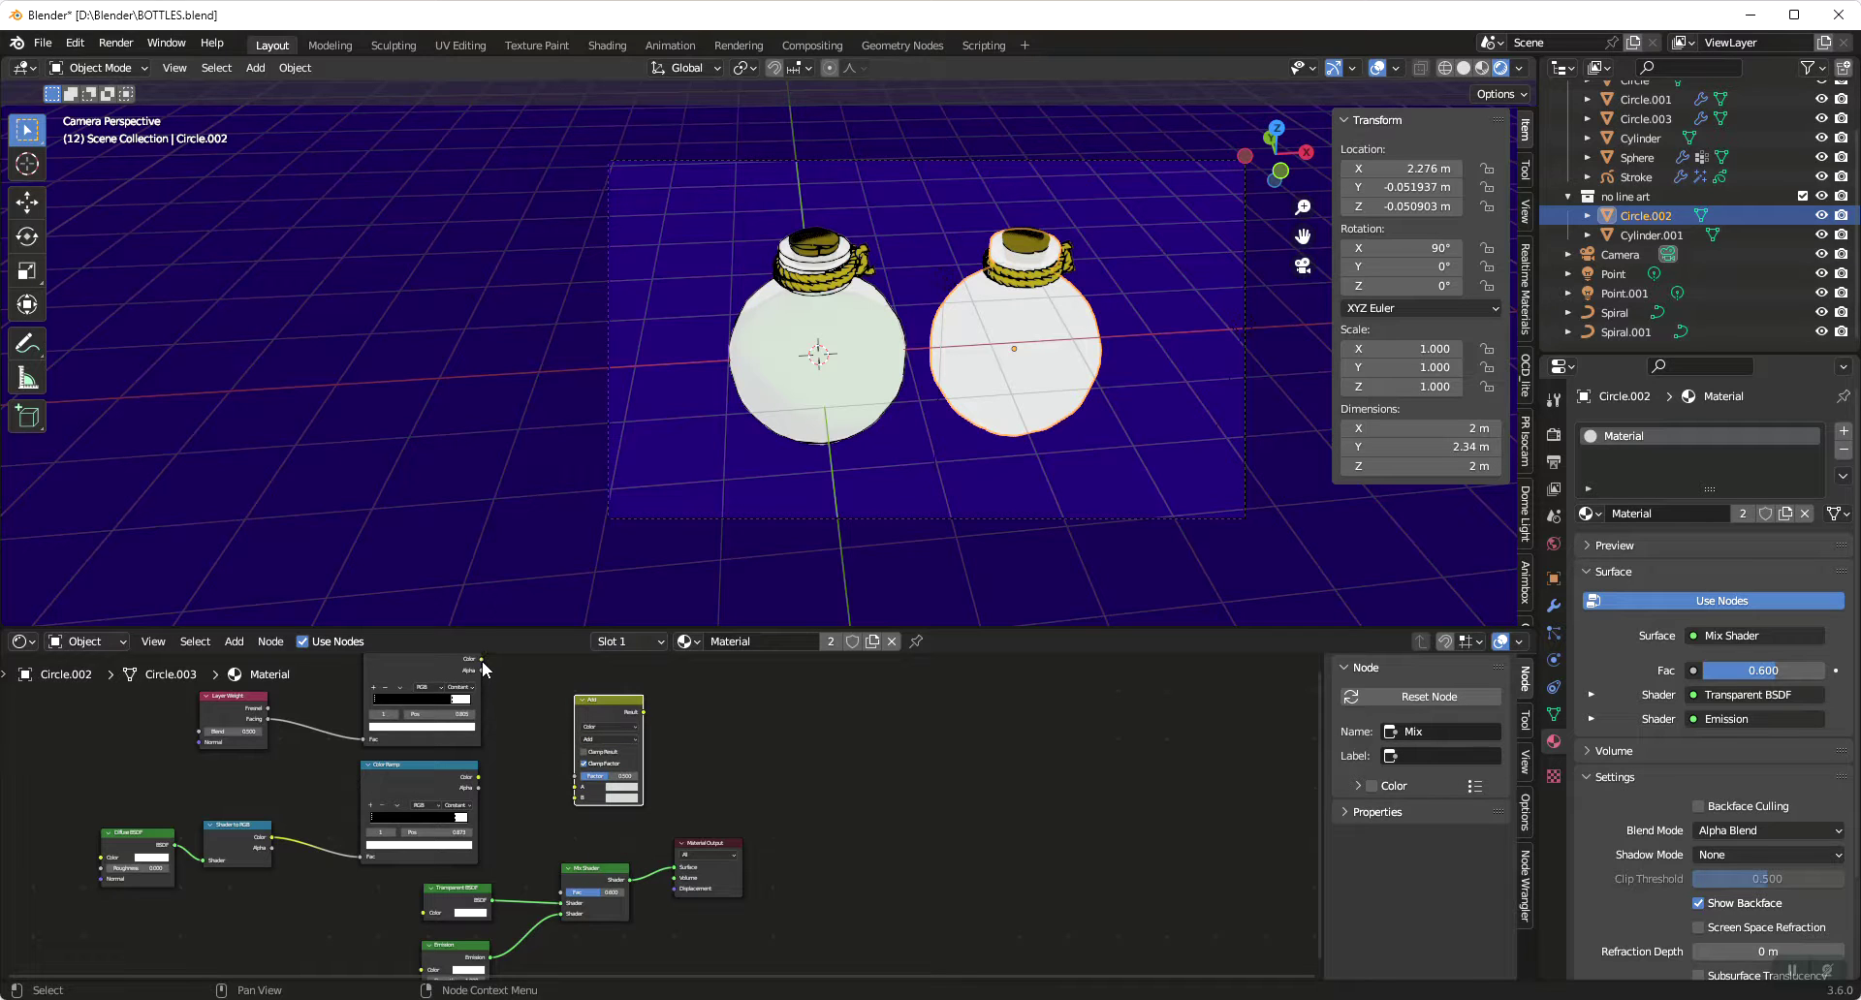
drag(481, 660, 574, 798)
Shift the shader and output nodes right and connect the Add Result to Mix Shader Fac
drag(421, 872, 882, 971)
key(g)
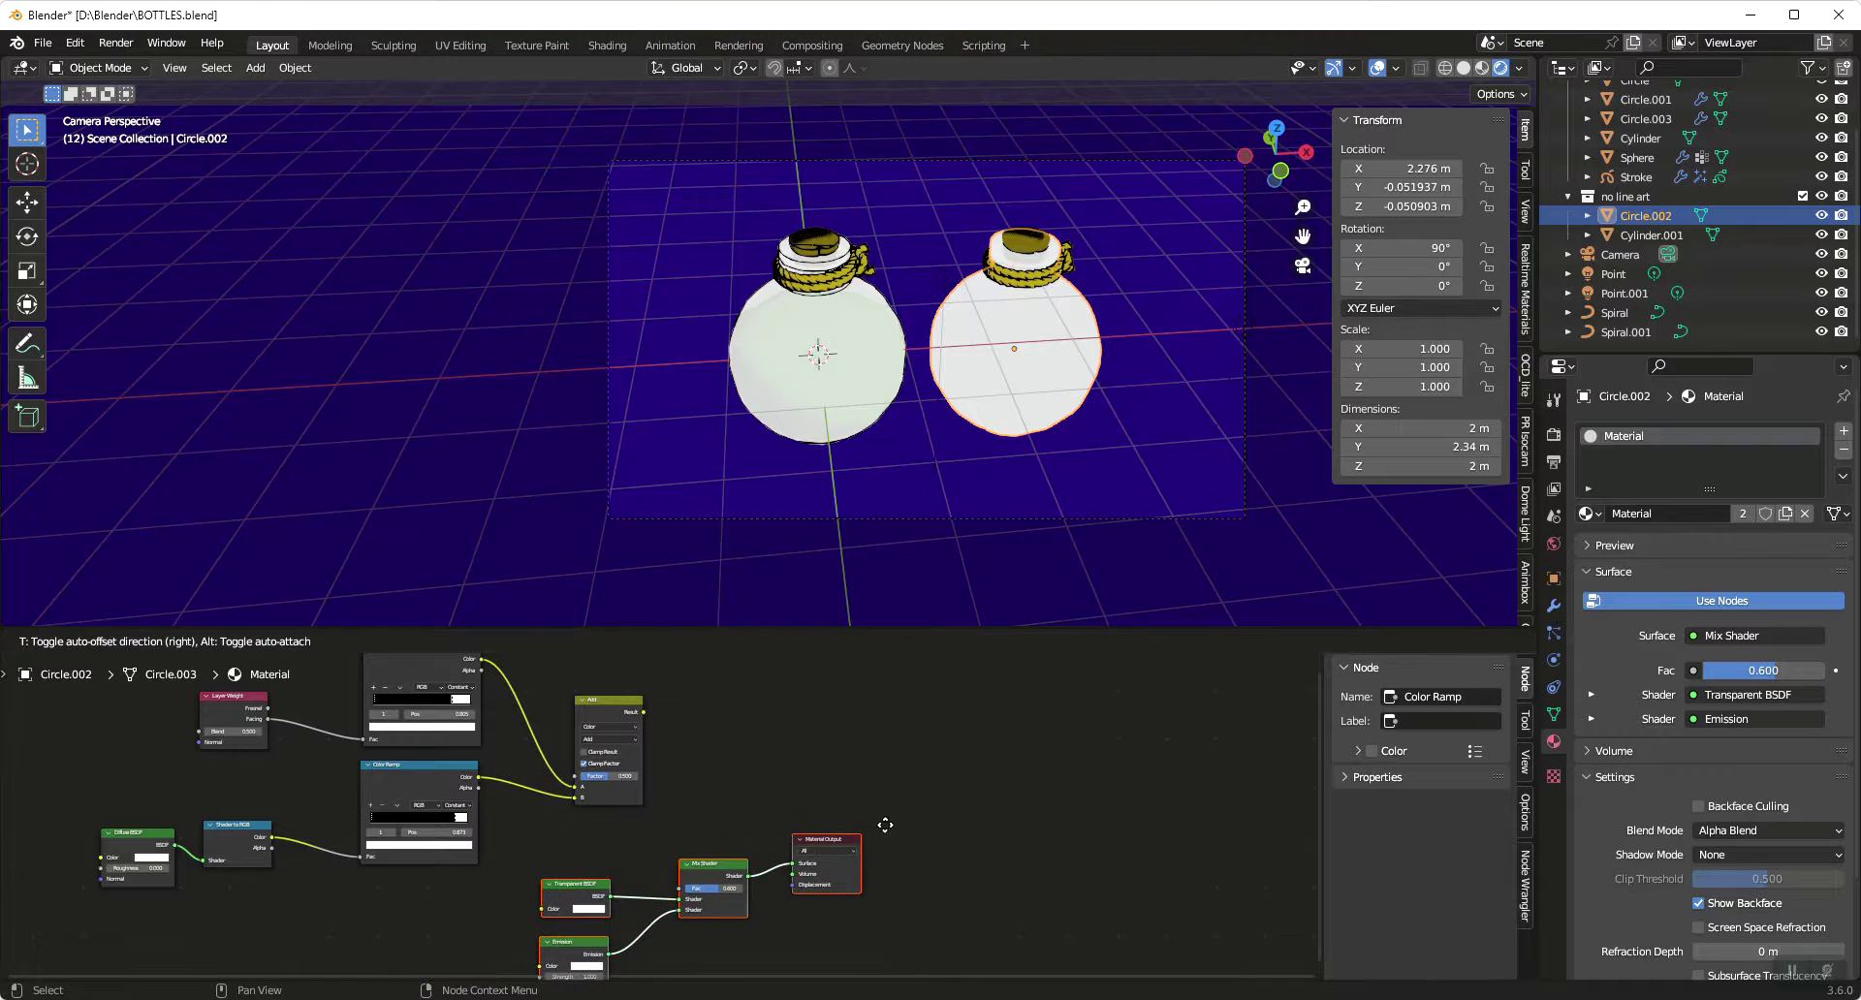
click(923, 796)
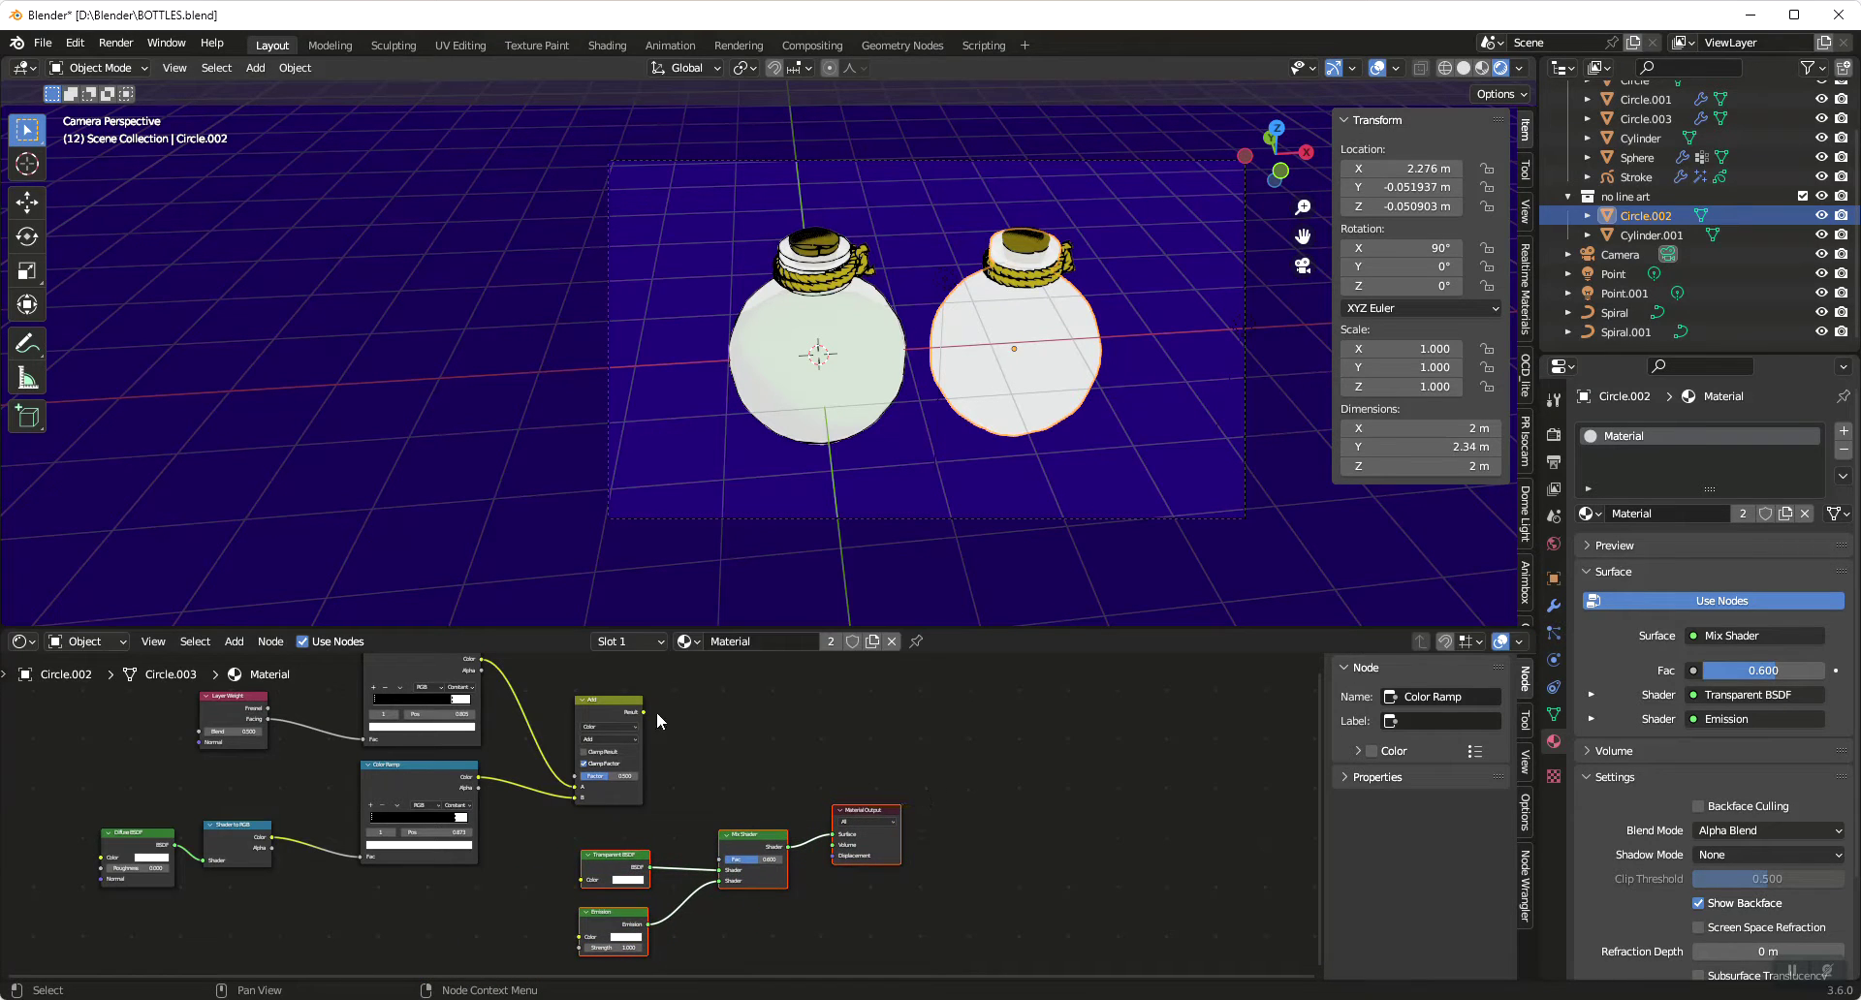
drag(643, 712, 719, 858)
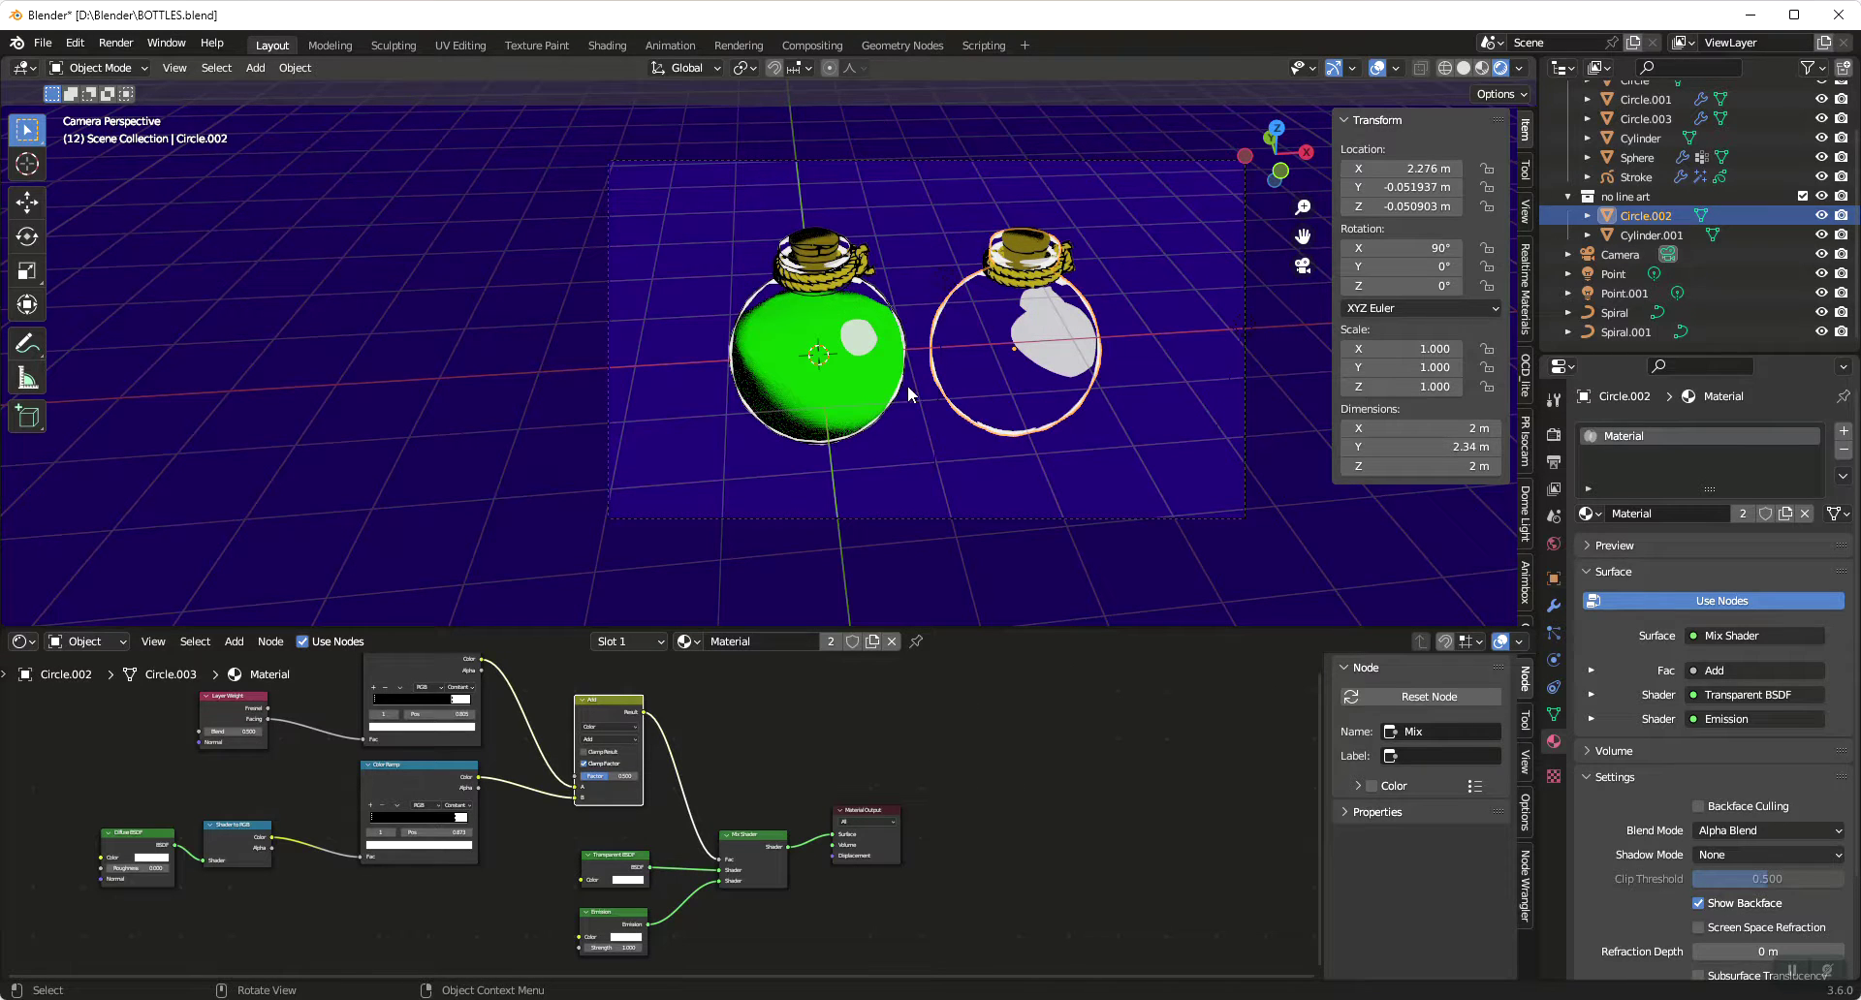
Set Point.001's radius to 0.17 m, keep it in its original spot, and select the green bottle
click(1622, 293)
mouse_move(1244, 326)
mouse_down()
mouse_move(1245, 370)
mouse_move(1246, 345)
mouse_up()
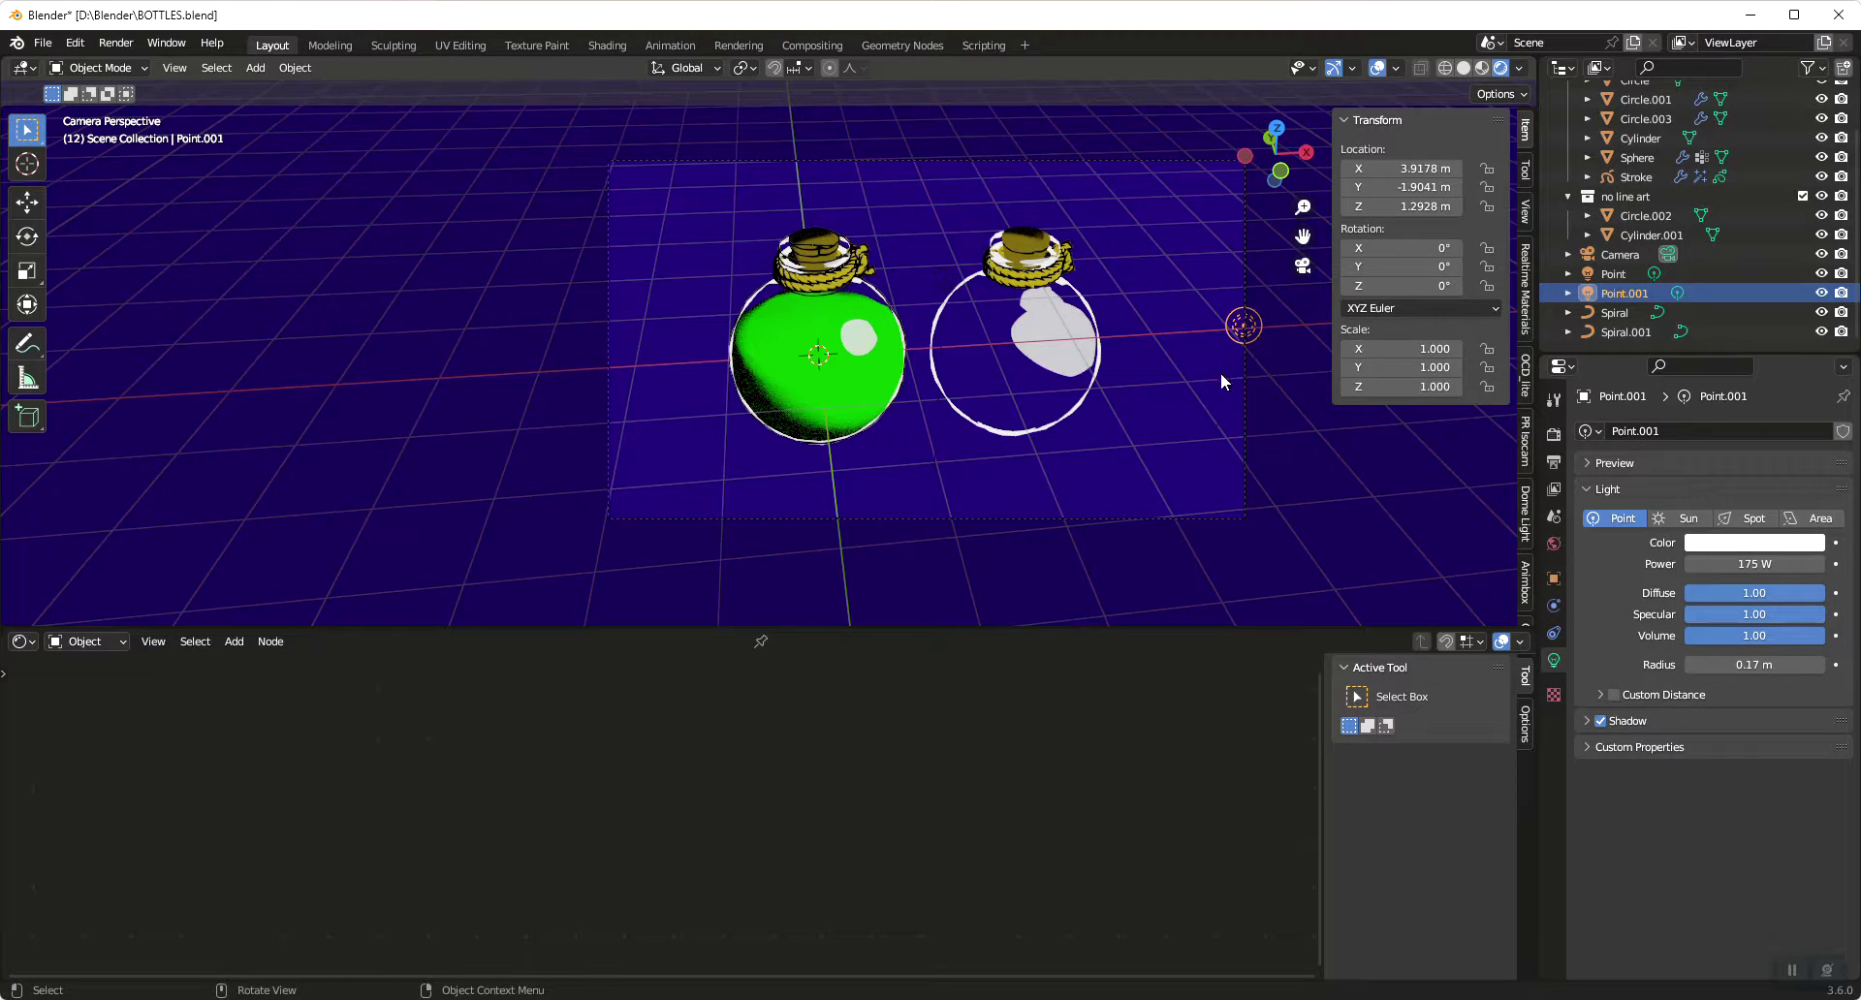
key(g)
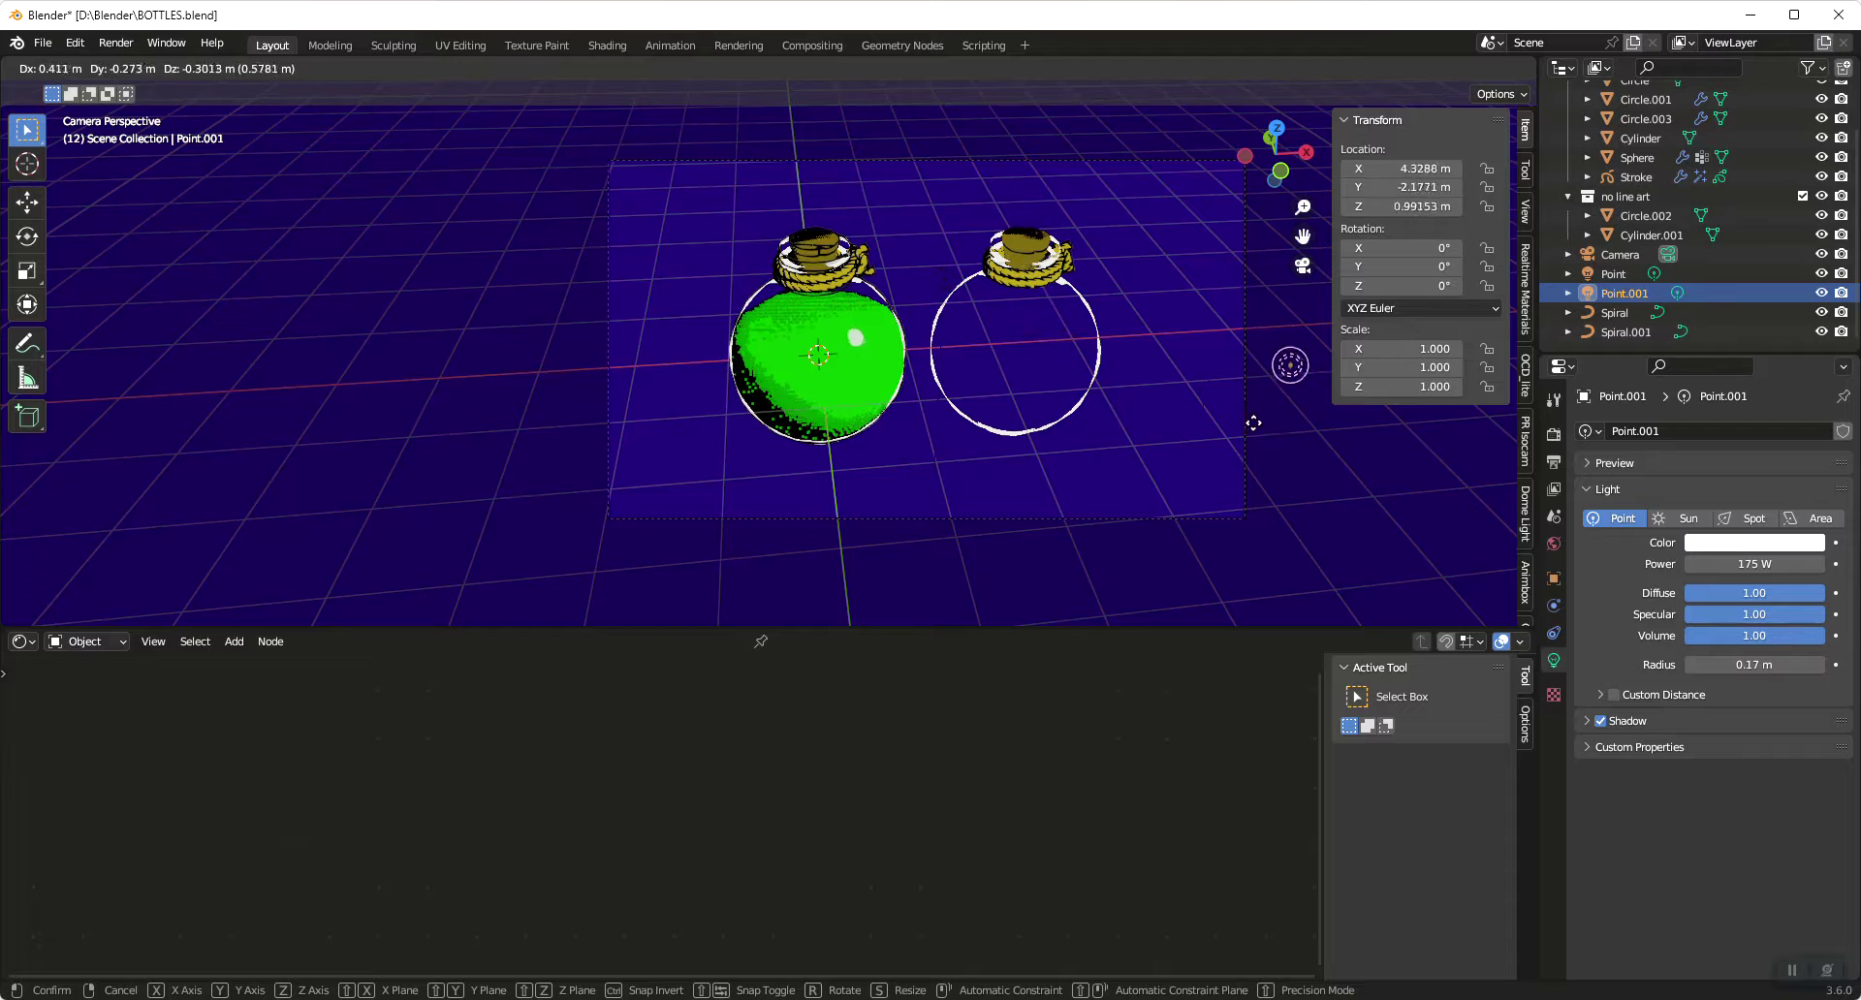
key(Escape)
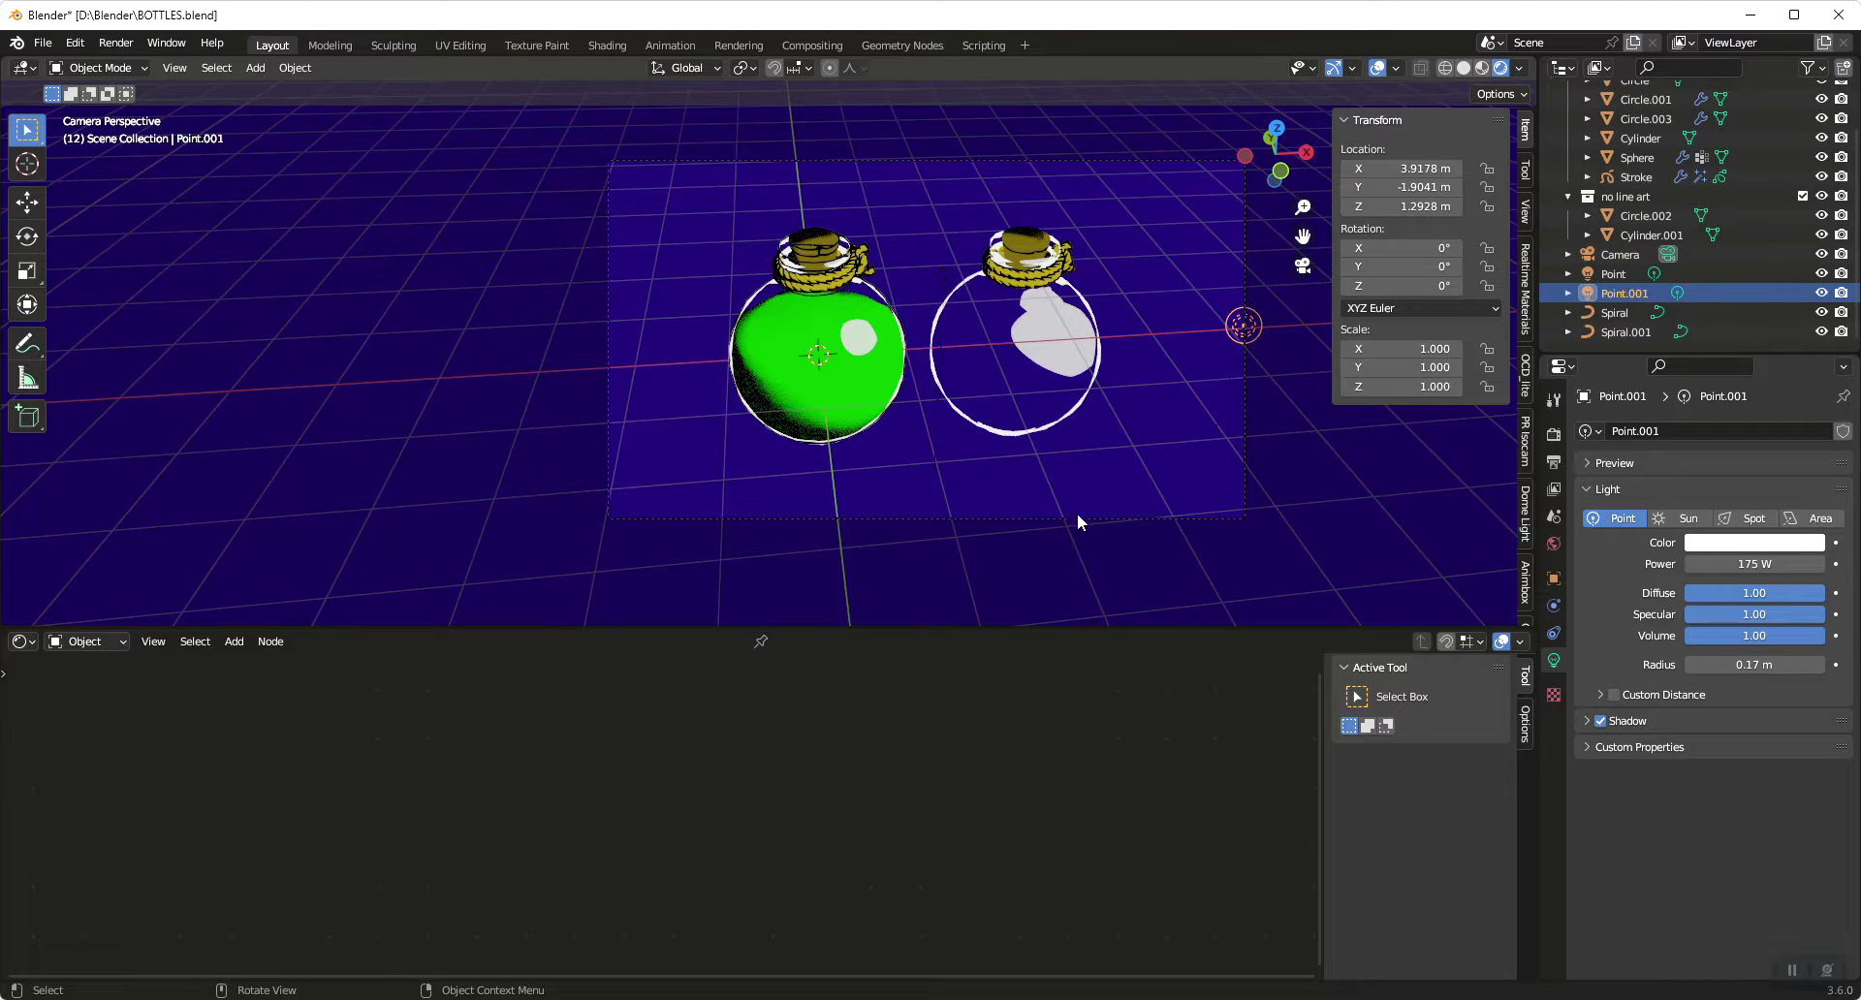
click(817, 340)
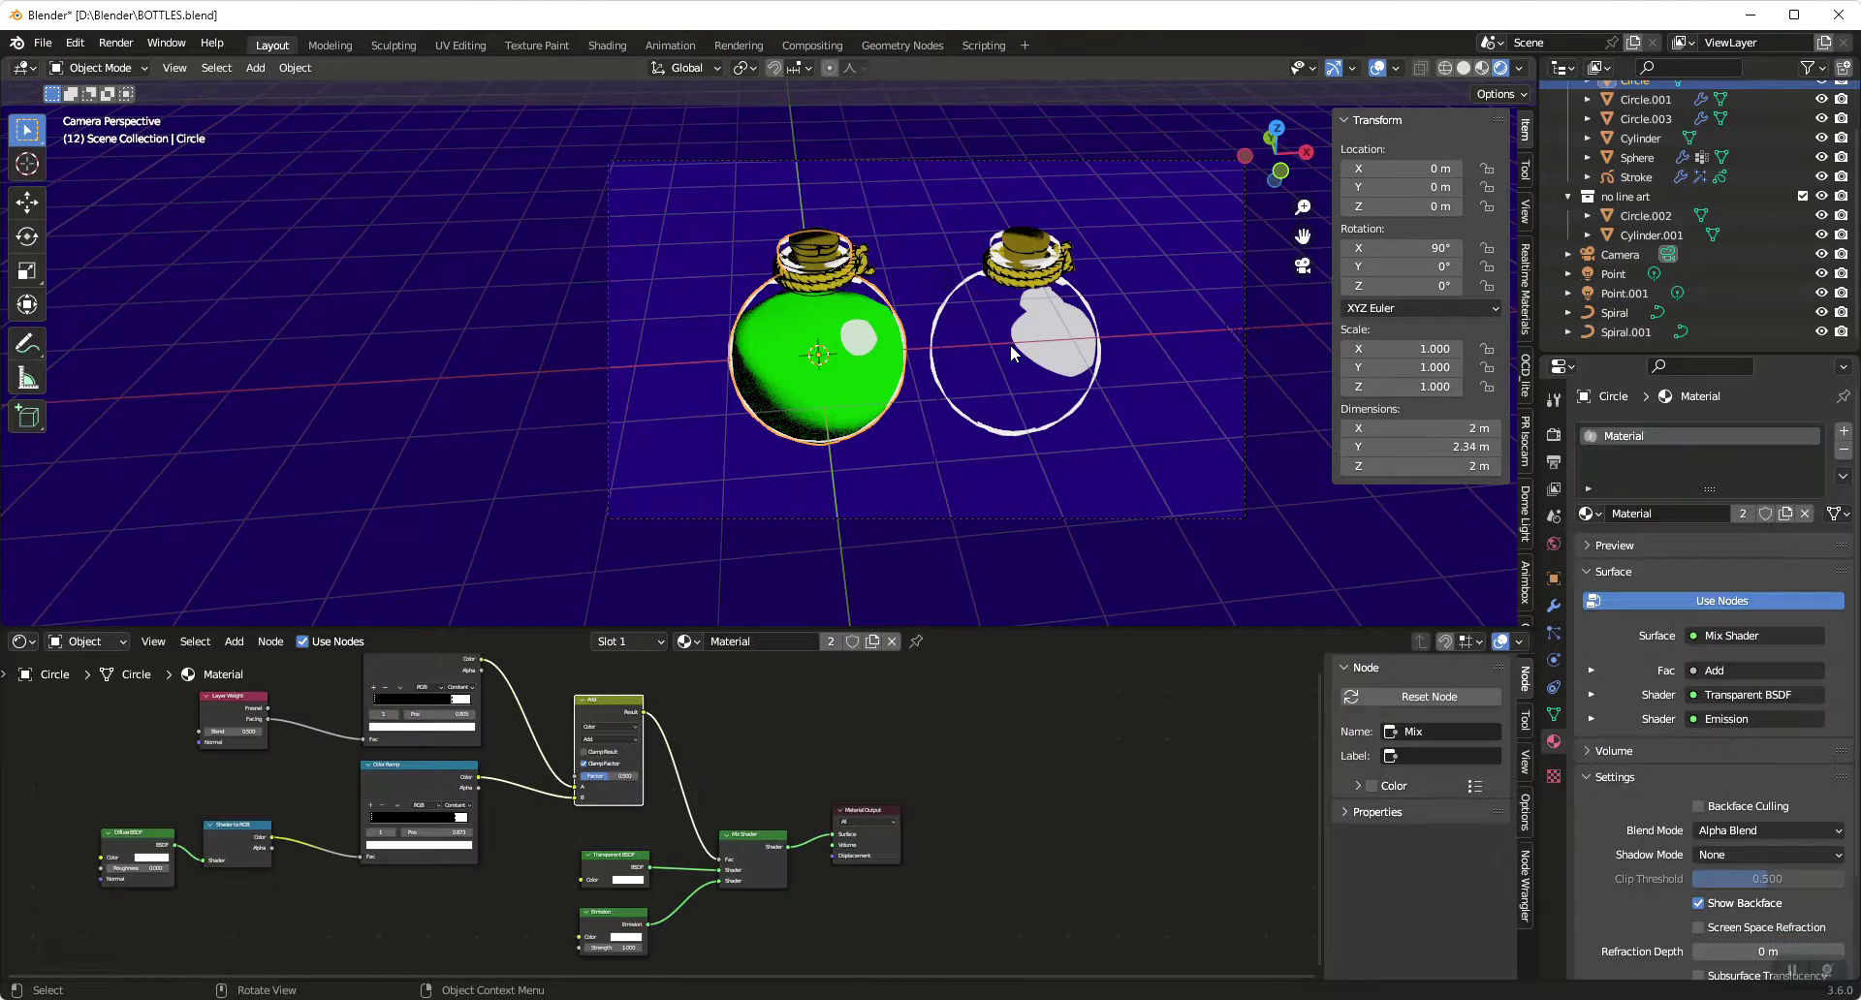